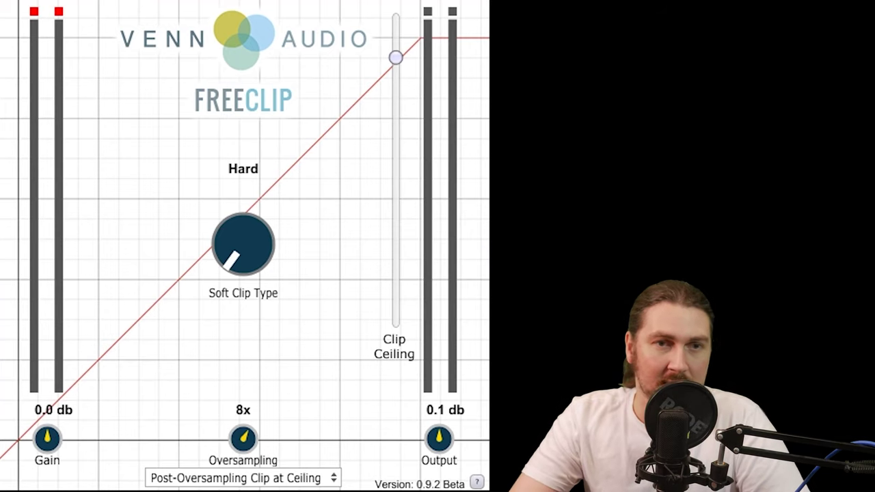
Push the clip ceiling to the top, then nudge it slightly lower to hear clipping.
drag(398, 60, 401, 13)
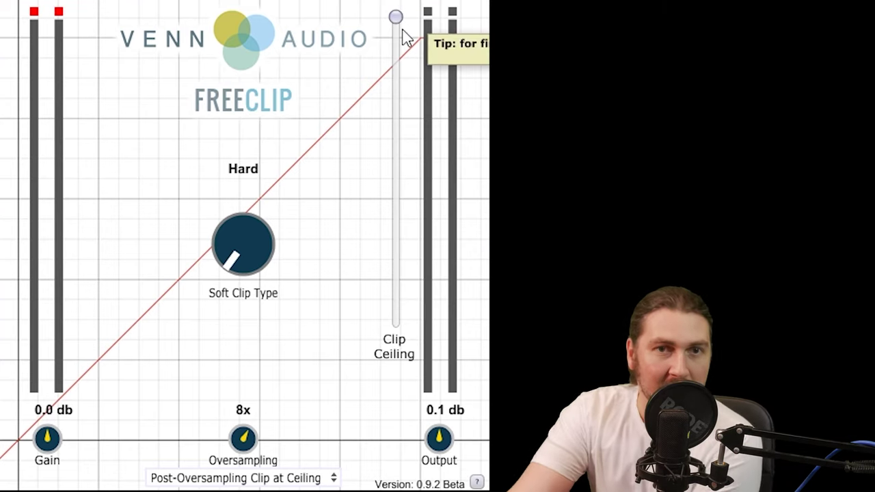
mouse_move(397, 18)
mouse_down()
mouse_move(386, 31)
mouse_move(389, 22)
mouse_move(395, 33)
mouse_move(396, 16)
mouse_up()
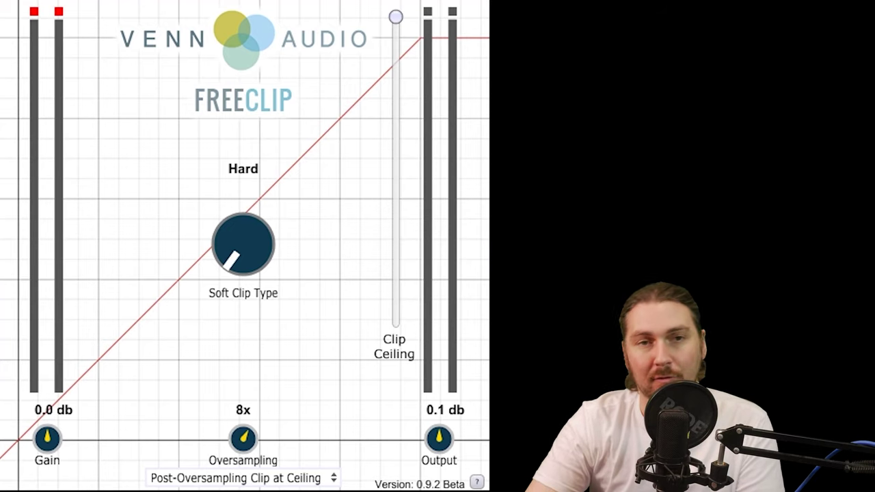
drag(245, 253, 230, 227)
drag(238, 259, 238, 200)
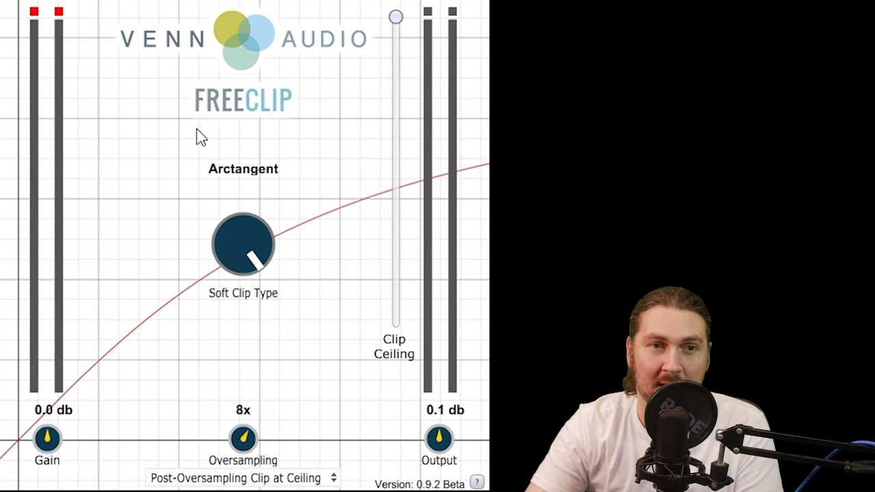
drag(245, 231, 267, 378)
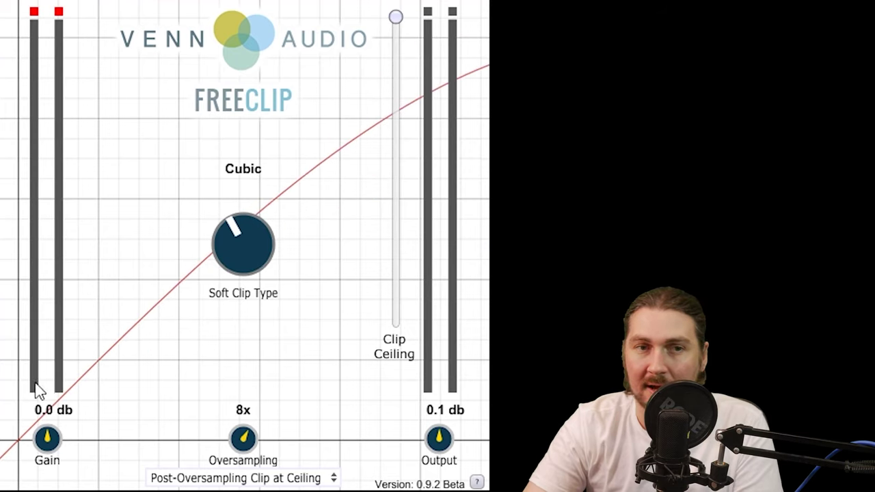
drag(227, 242, 230, 100)
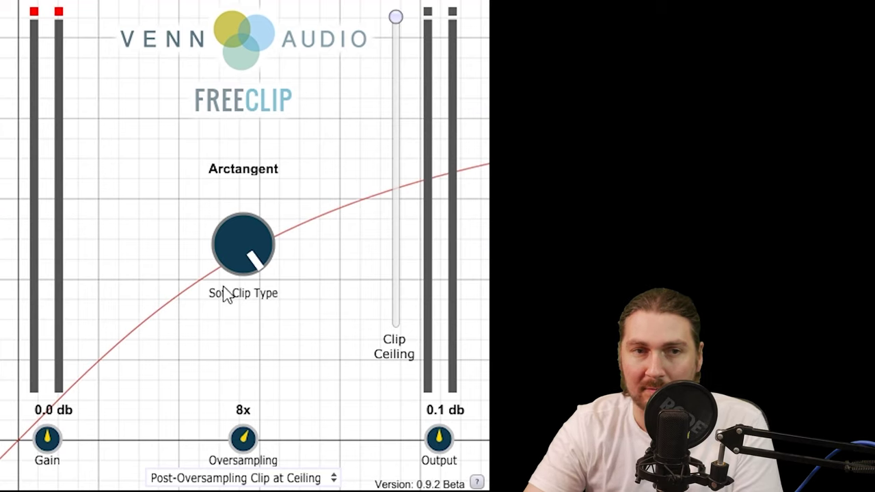
drag(226, 293, 212, 410)
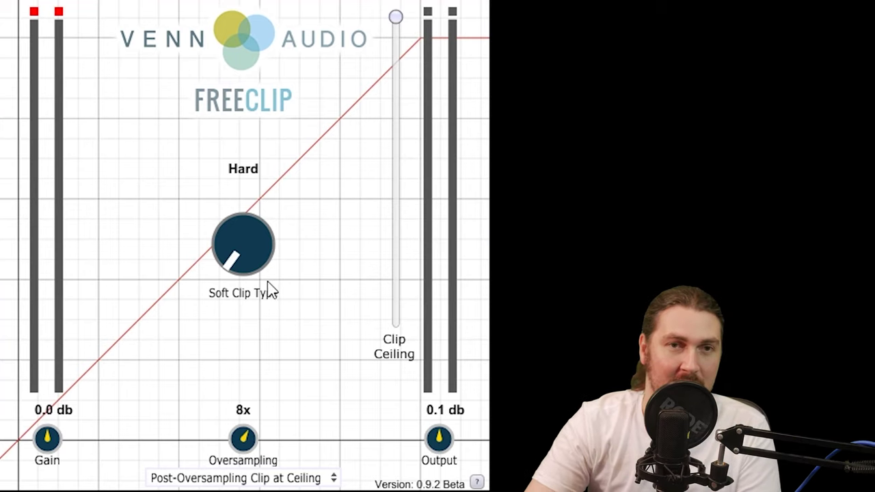
drag(270, 291, 250, 205)
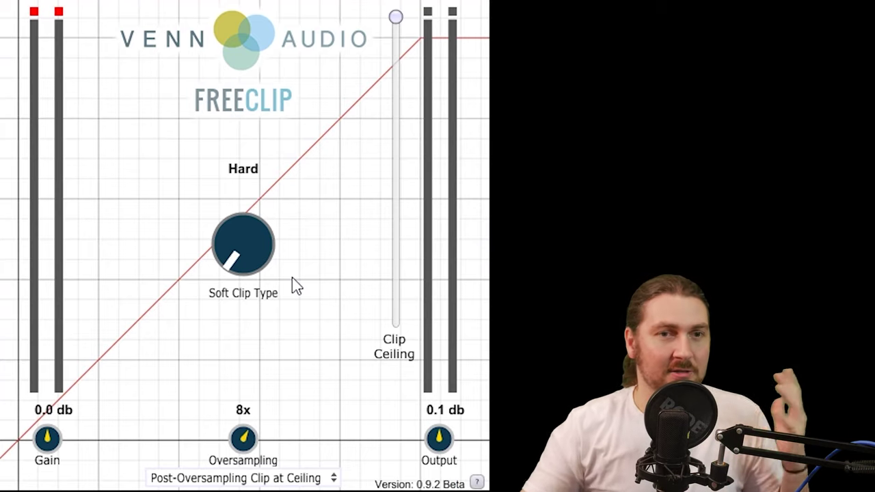
drag(242, 244, 242, 219)
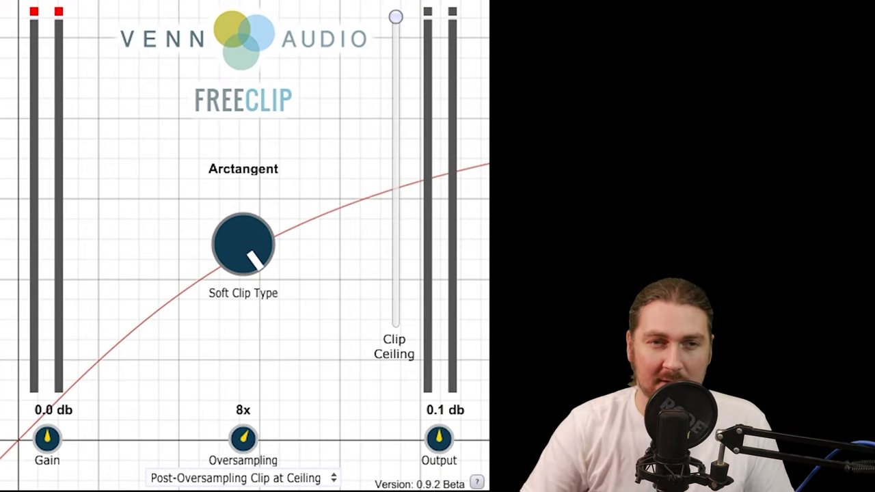
drag(263, 210, 263, 239)
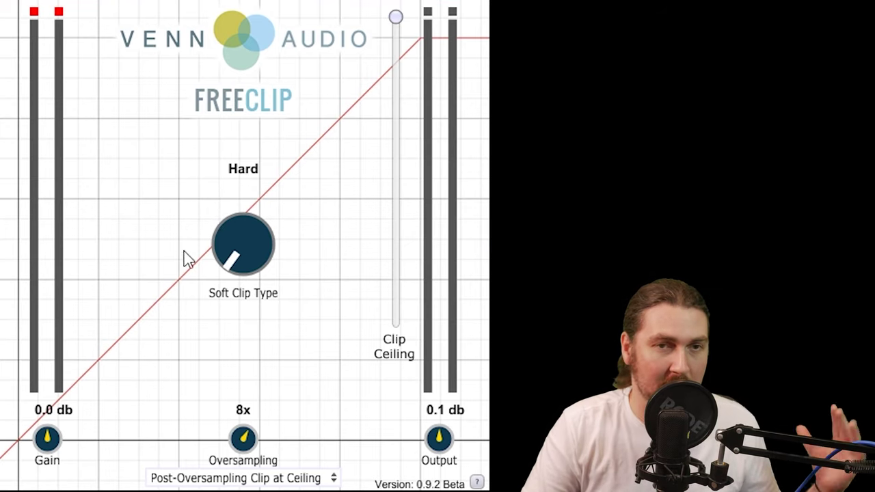
drag(239, 250, 252, 310)
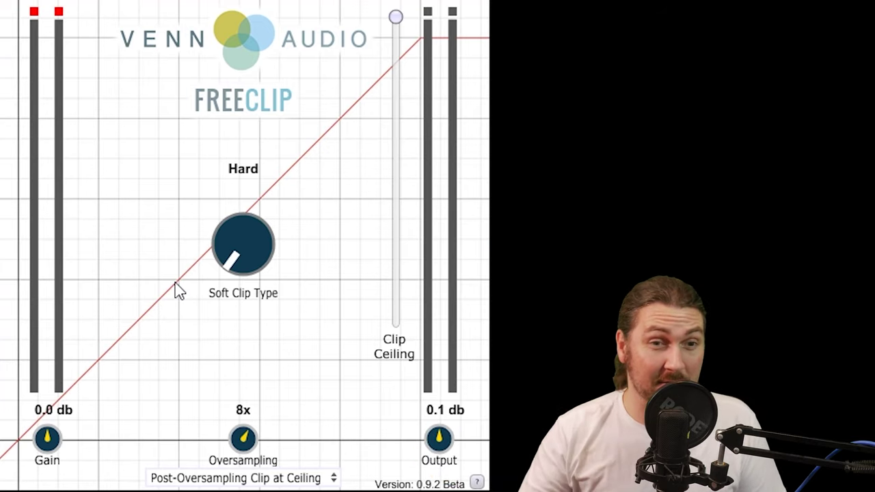
drag(250, 459, 250, 349)
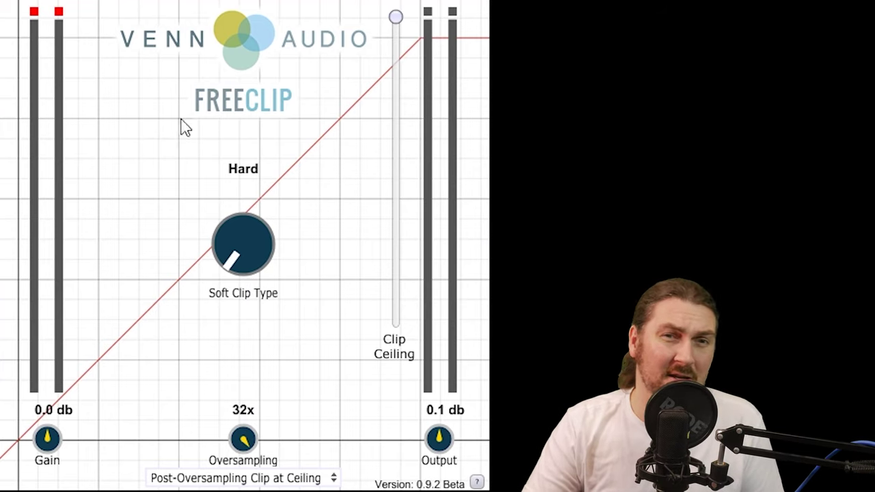
drag(254, 417, 253, 451)
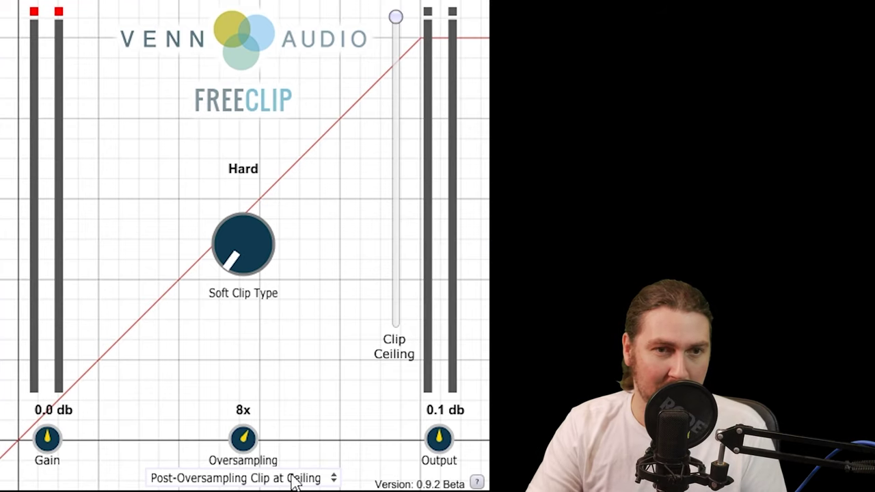
click(252, 482)
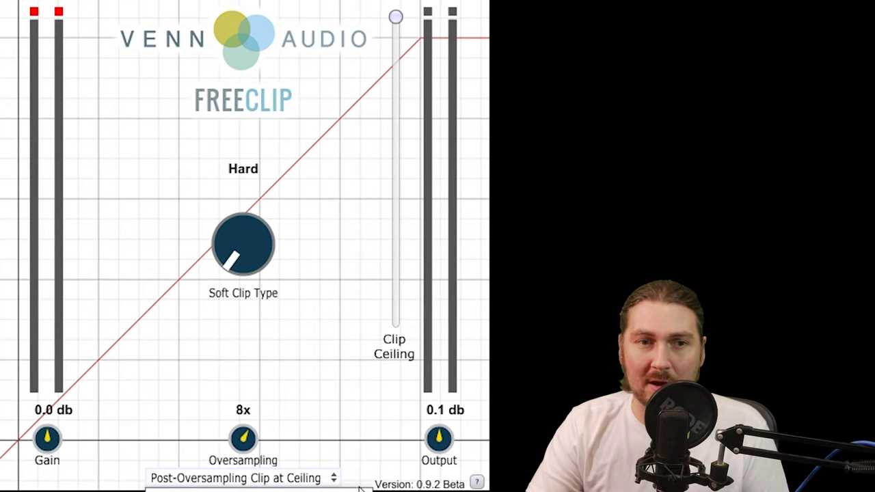
click(368, 347)
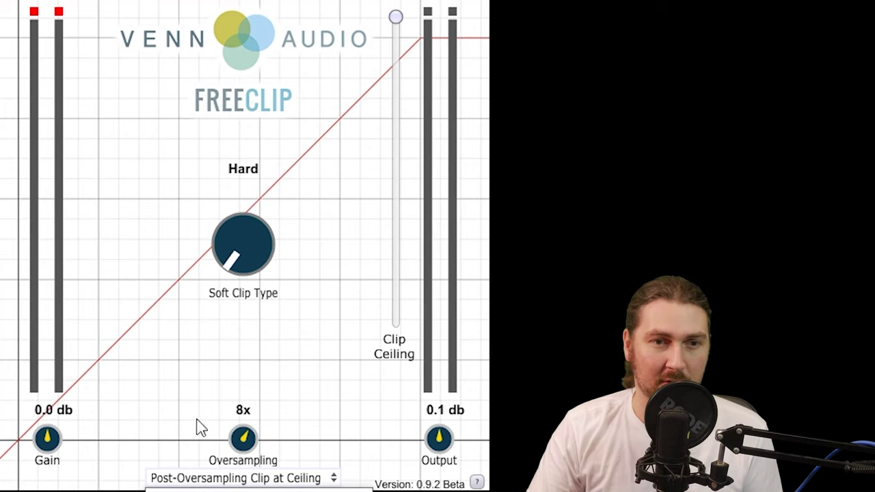
click(254, 483)
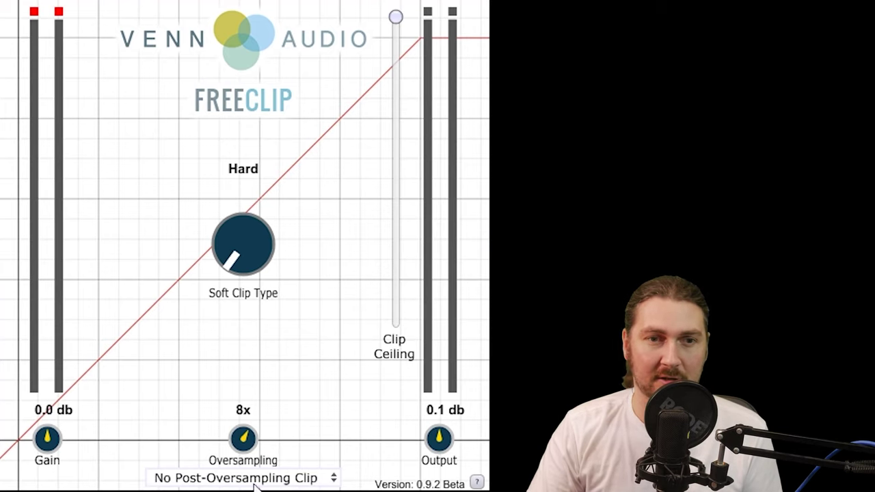
click(296, 475)
click(296, 491)
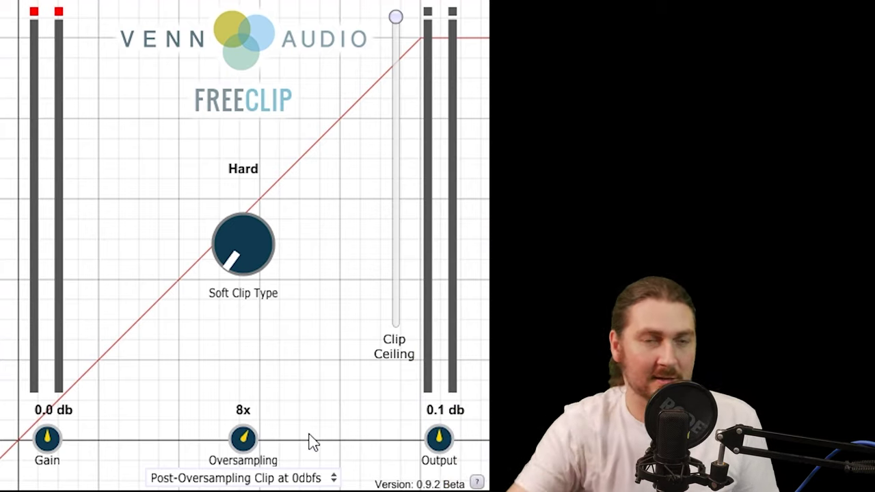
click(294, 478)
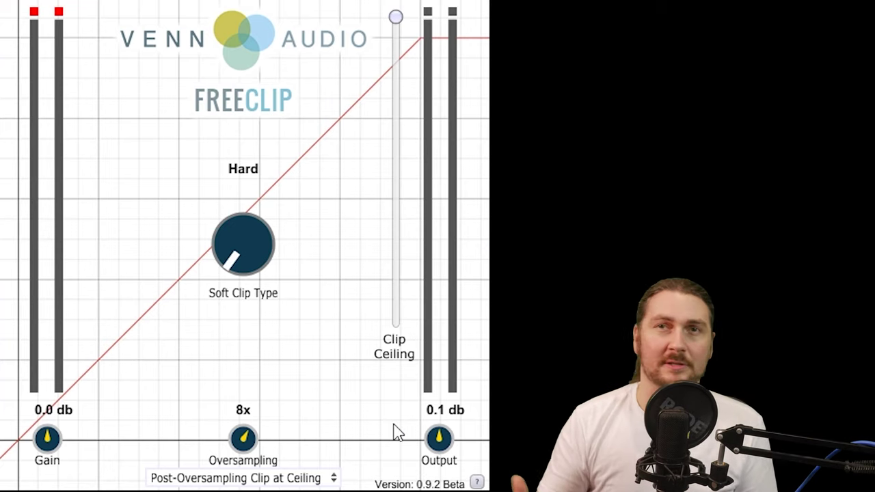
Match the output to 0.0 dB, reset input gain to 0 dB, try 2x oversampling, then play.
drag(434, 437, 434, 436)
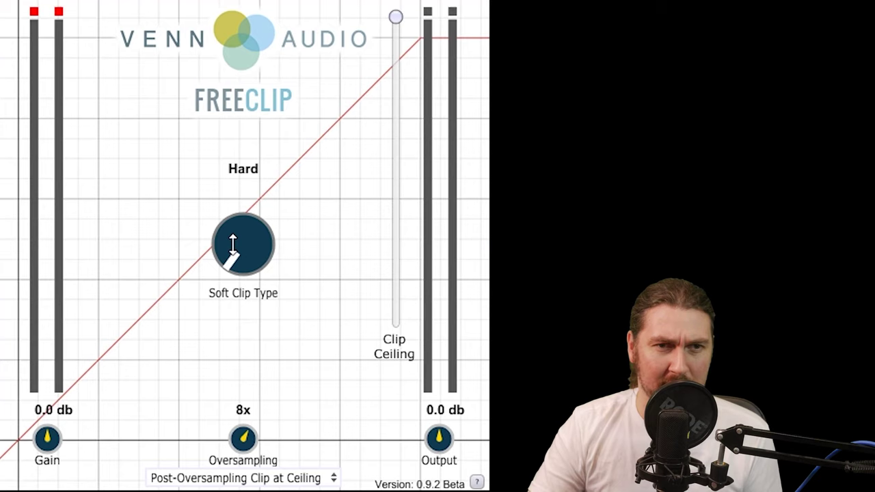
drag(48, 430, 48, 421)
double_click(48, 430)
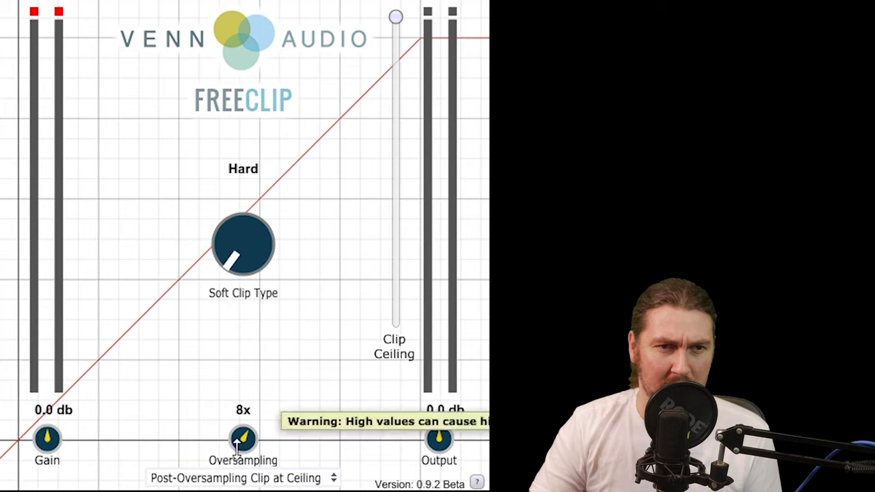
drag(243, 438, 246, 364)
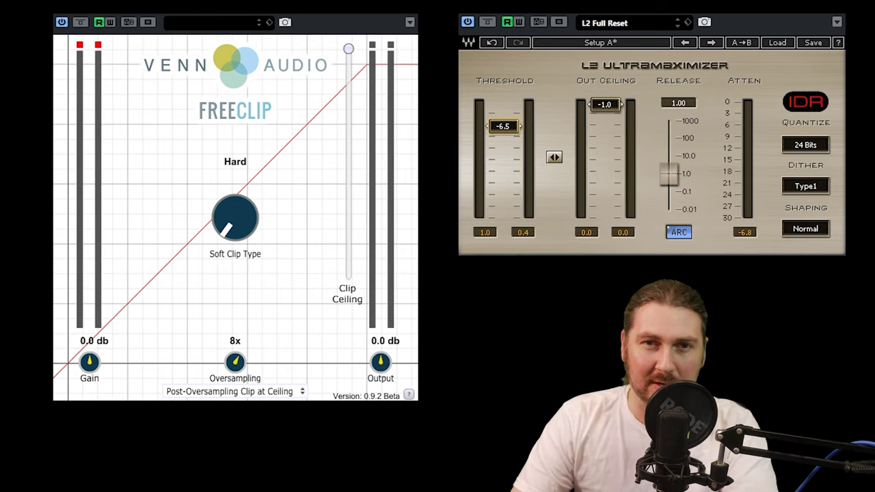
key(space)
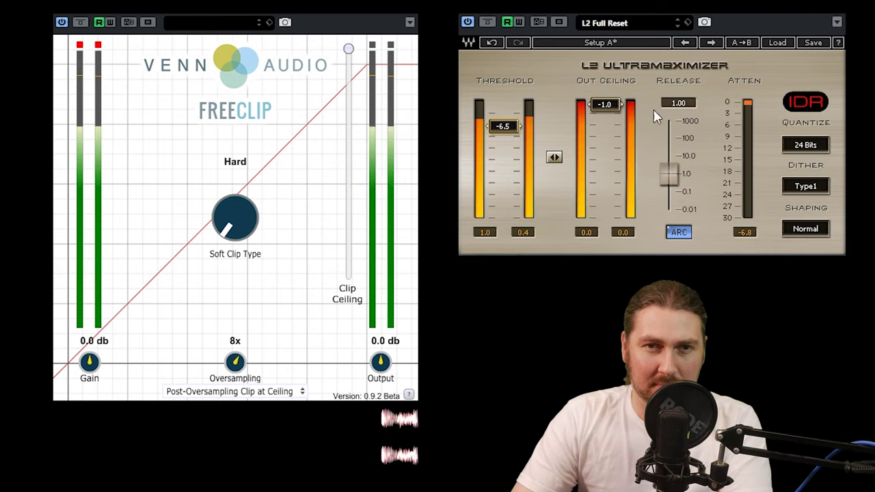
Bypass FreeClip to compare, then lower the clip ceiling to about -3.7 dB.
click(82, 22)
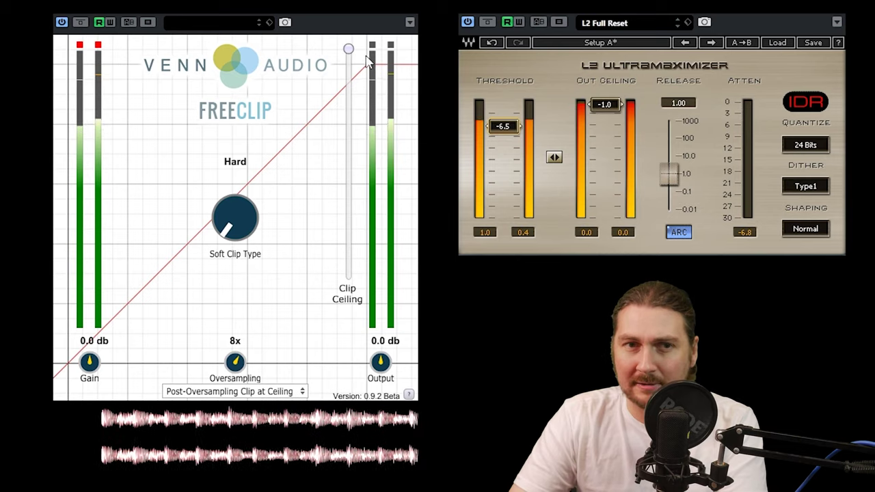
drag(352, 59, 345, 87)
click(80, 23)
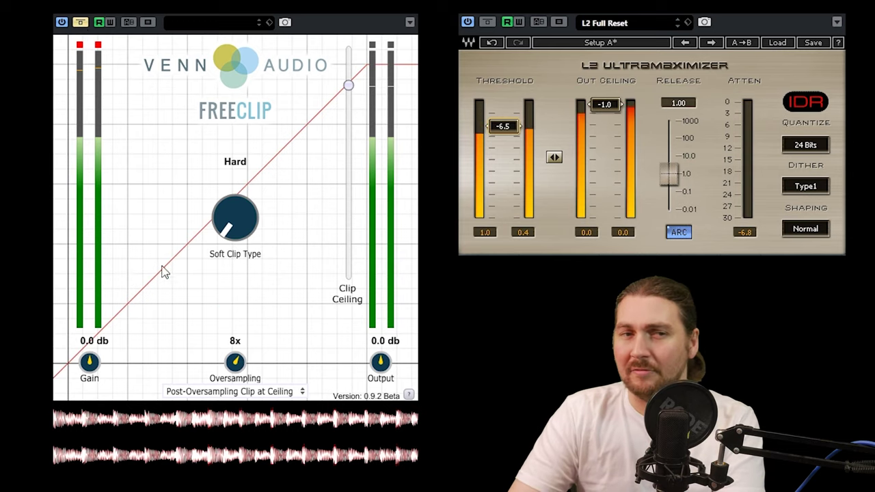
click(79, 23)
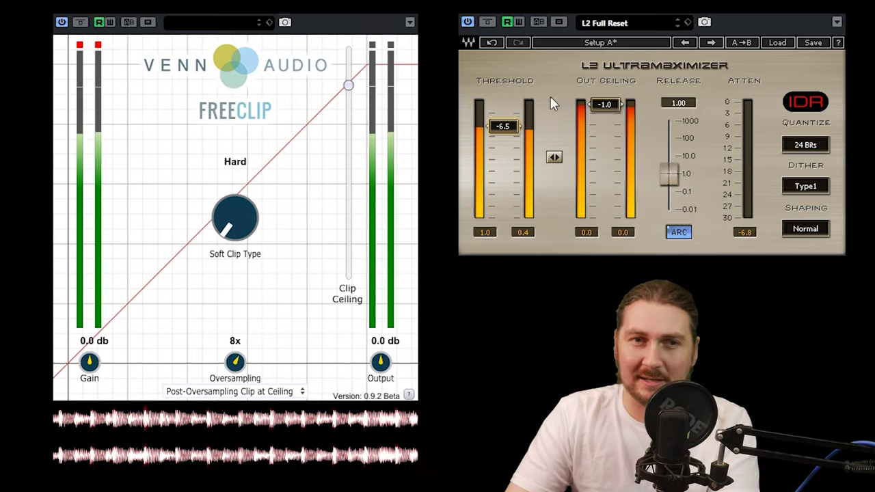
click(80, 23)
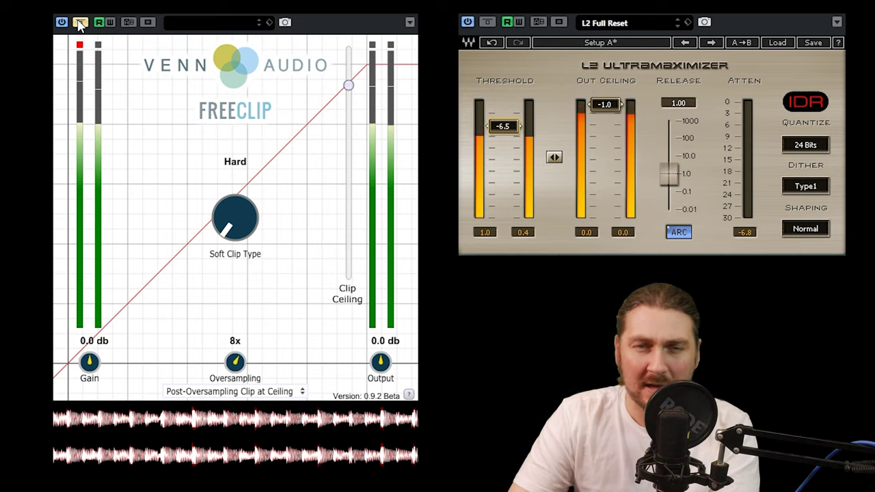
click(80, 22)
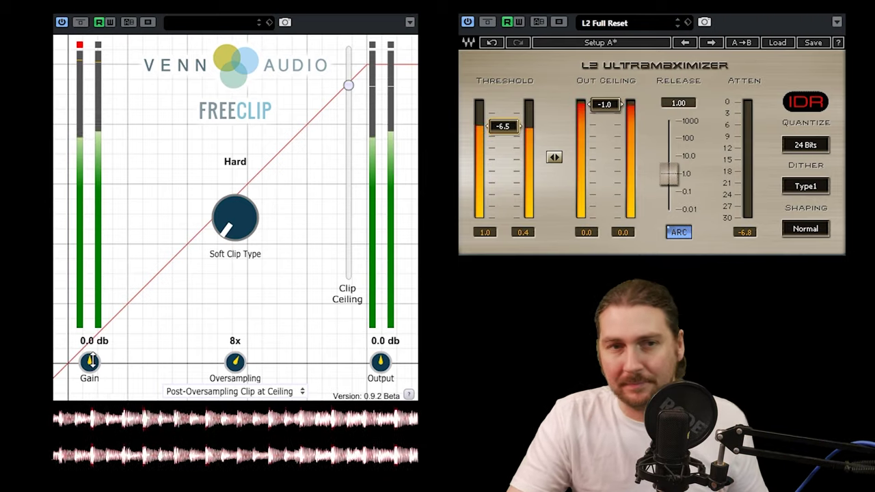
Raise input gain to 1.9 dB, lift the clip ceiling to about -5 dB, then toggle bypass.
drag(91, 361, 92, 349)
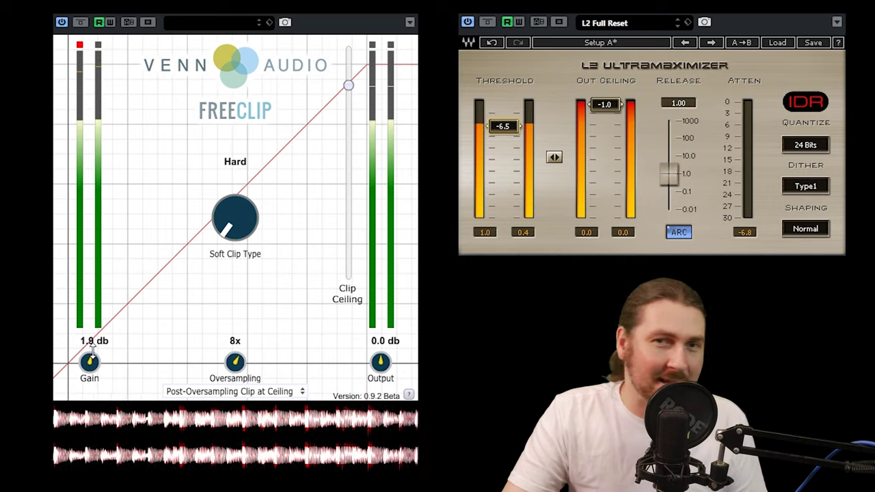
drag(92, 349, 94, 346)
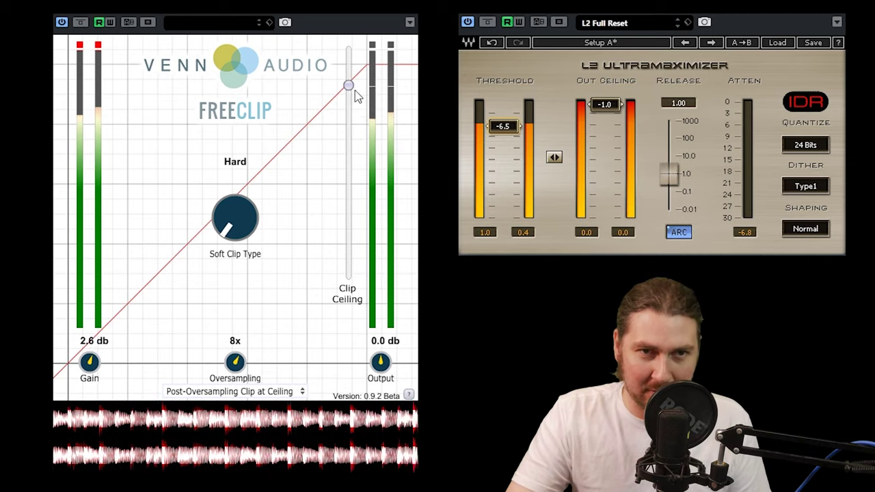
mouse_move(354, 91)
drag(355, 89, 356, 63)
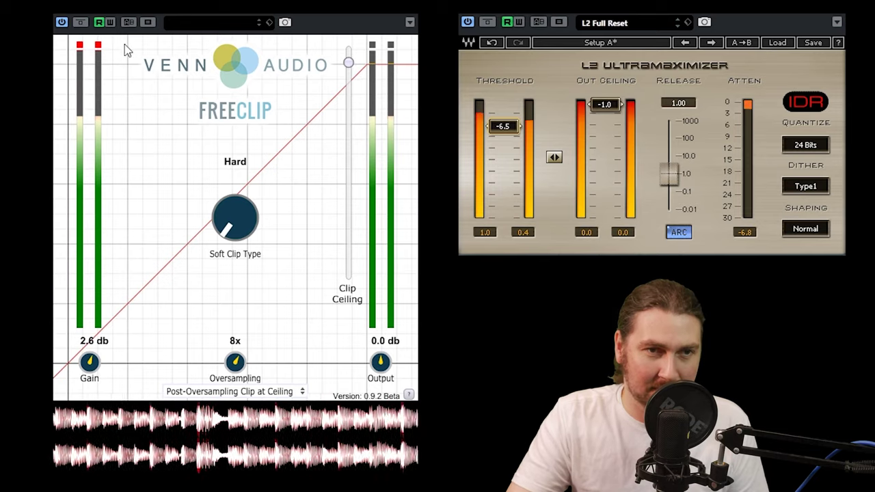
click(80, 24)
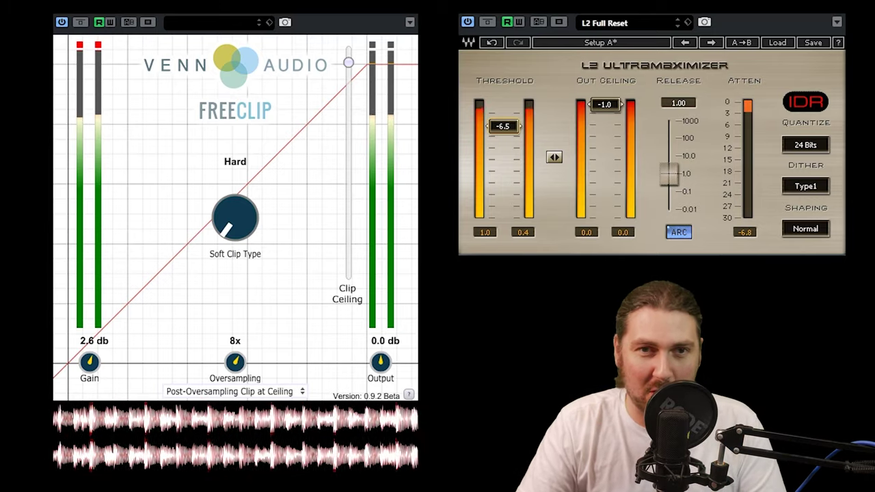
Bring the gain down to 0.1 dB and the output down to -1.0 dB.
drag(88, 361, 86, 363)
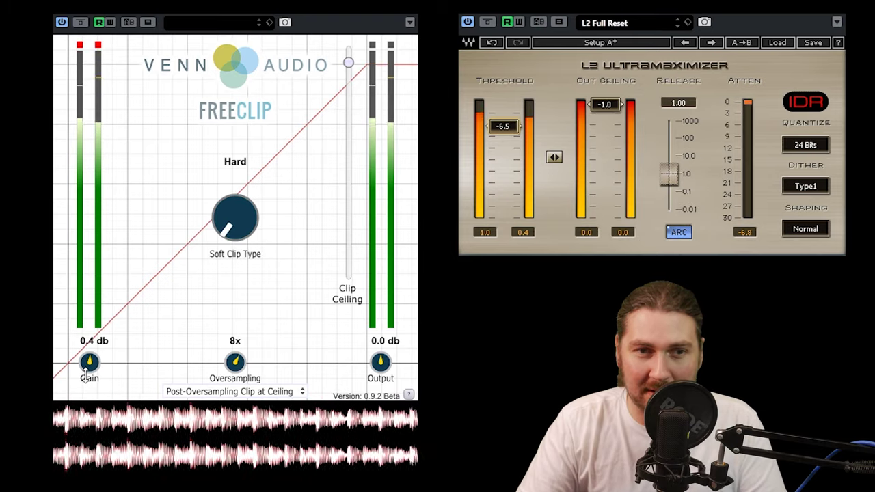
drag(87, 361, 87, 362)
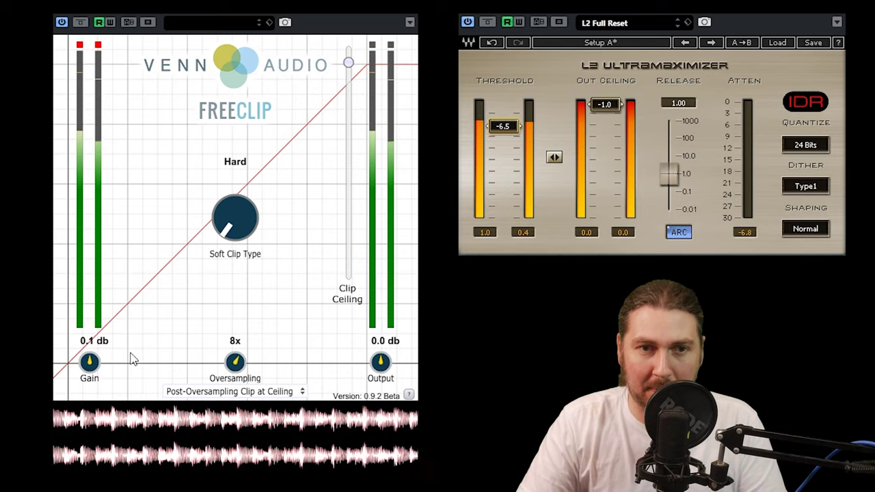
drag(373, 361, 373, 363)
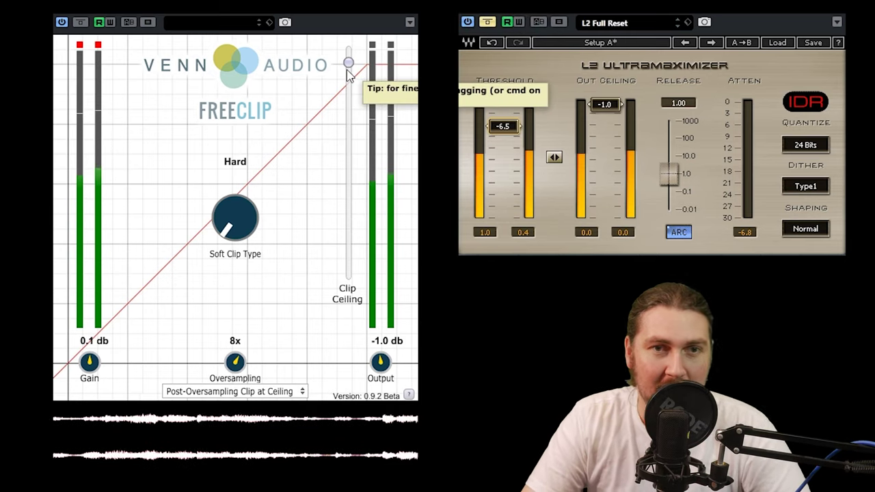
Drop the ceiling to about -6.8 dB and try Quintic, Cubic, Hyperbolic Tan, Algebraic and Arctangent shapes.
drag(349, 63, 343, 114)
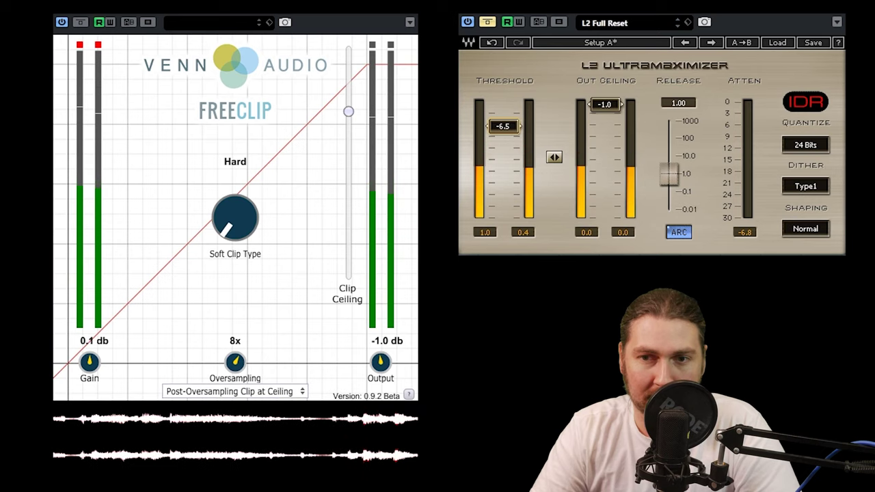
drag(229, 223, 232, 179)
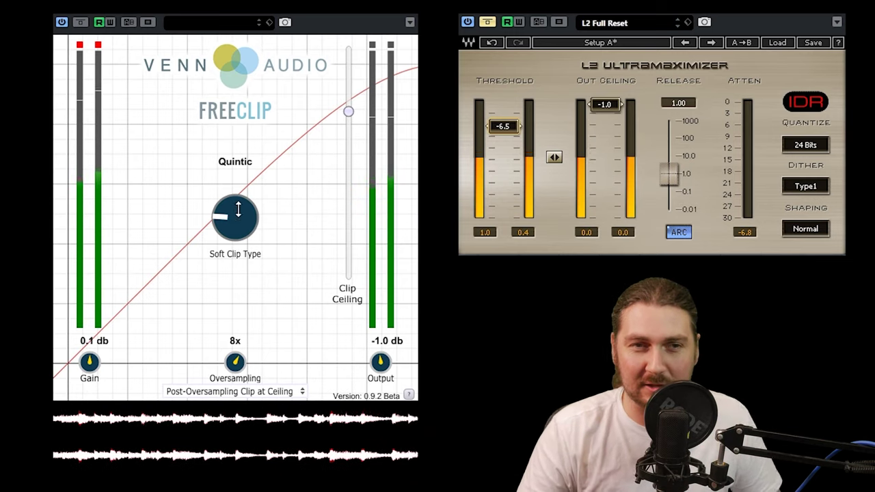
drag(238, 210, 238, 214)
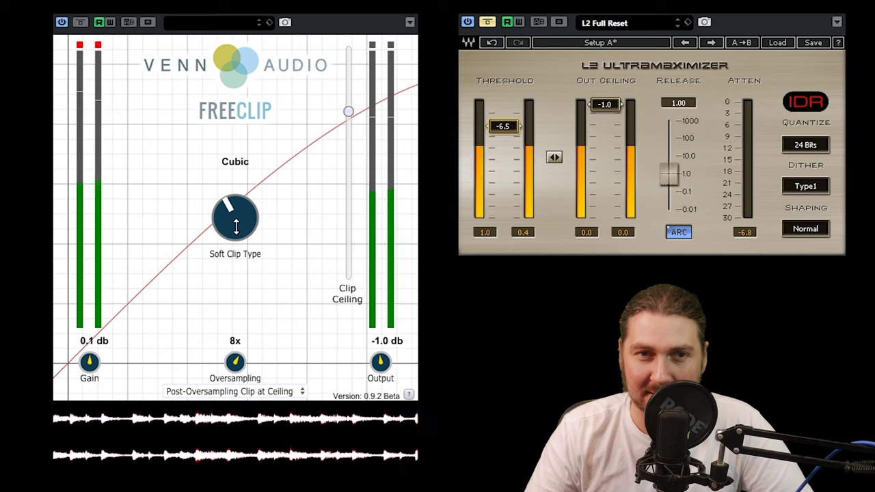
drag(236, 226, 237, 206)
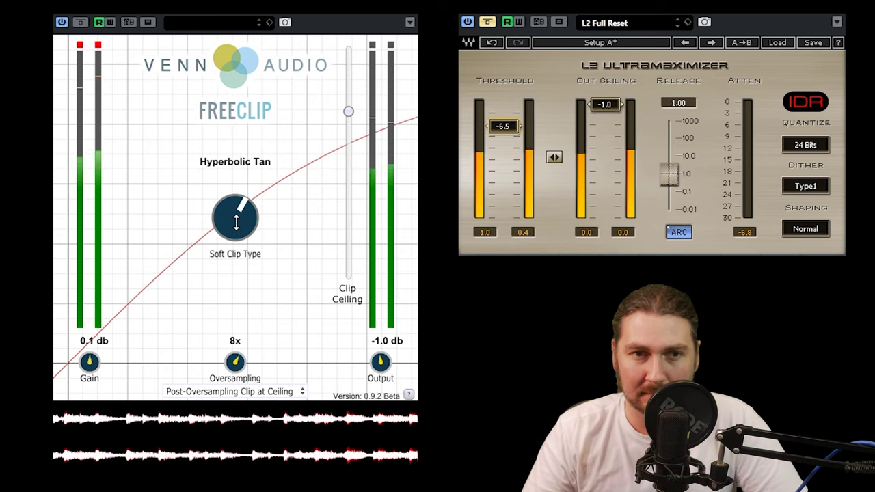
drag(235, 220, 235, 197)
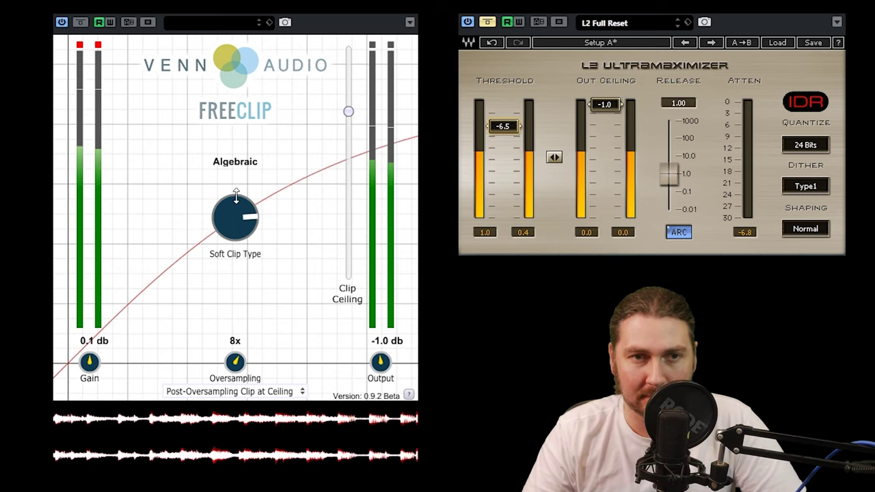
drag(230, 227, 217, 321)
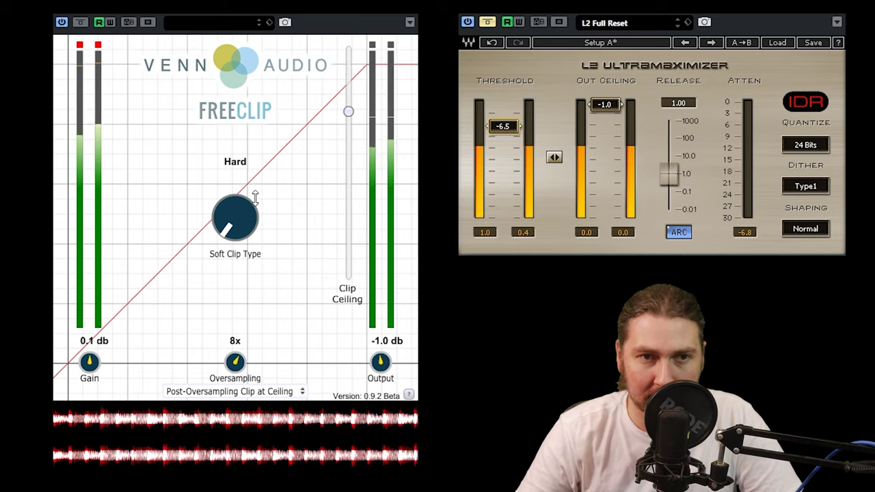
Audition Quintic, Cubic and Algebraic clip shapes again, then raise the clip ceiling.
drag(255, 197, 238, 214)
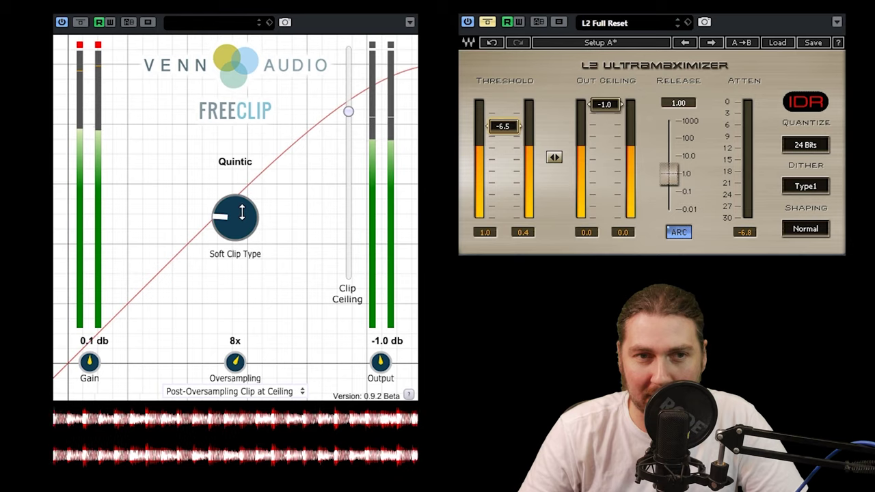
drag(243, 207, 243, 193)
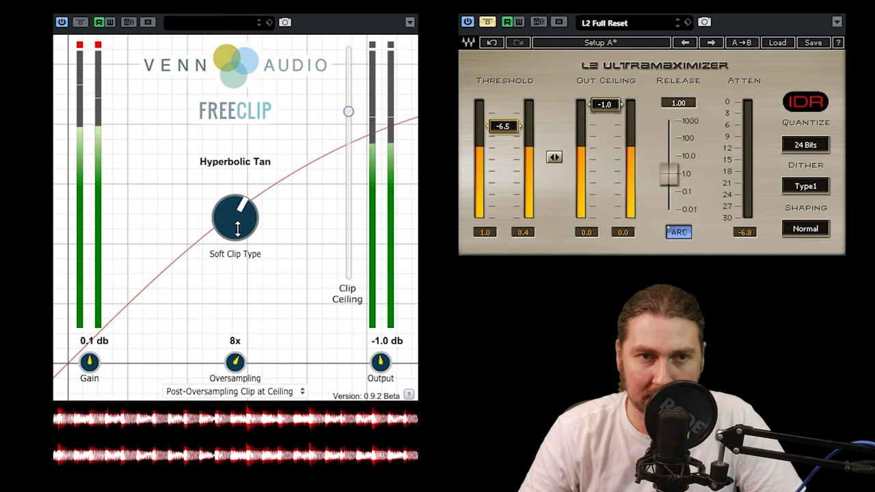
drag(237, 229, 238, 217)
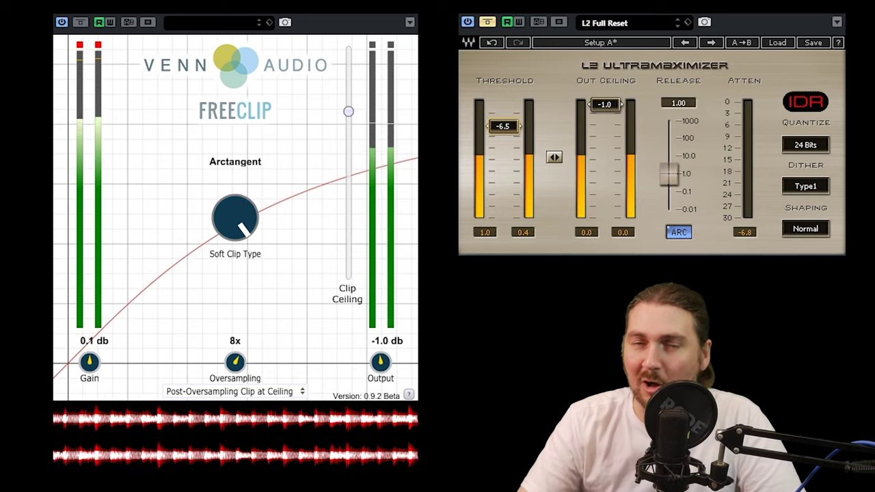
drag(222, 191, 203, 313)
drag(231, 218, 233, 233)
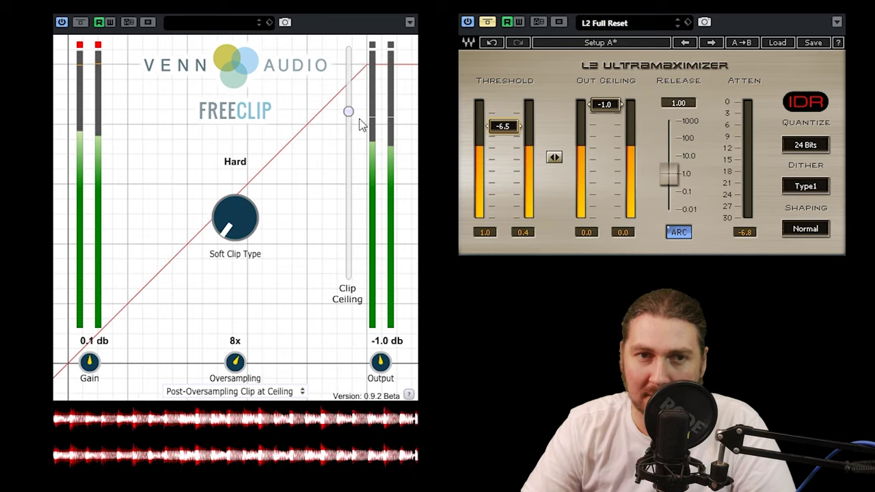
drag(349, 112, 352, 88)
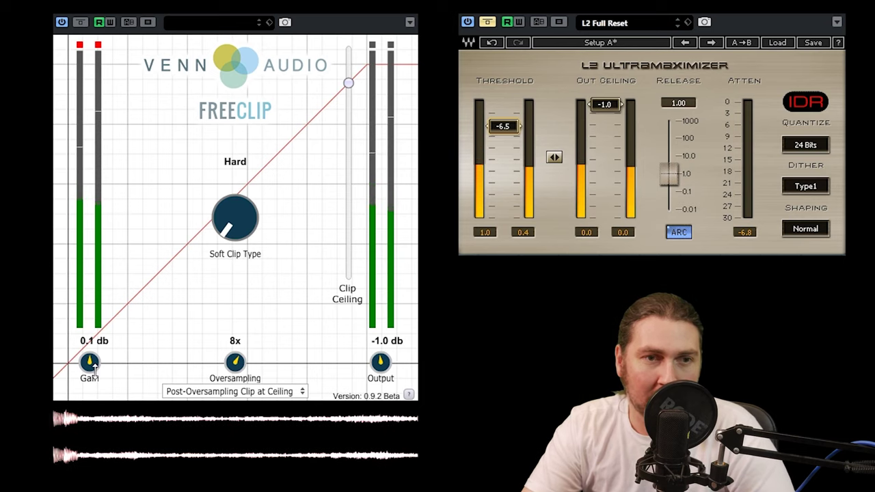
Raise the clip ceiling to about -4 dB.
drag(350, 83, 354, 75)
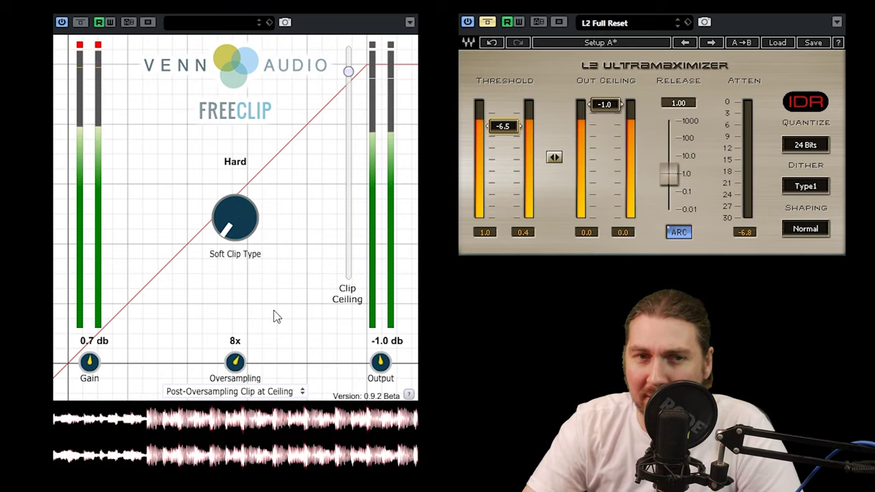
Compare Cubic, Hyperbolic Tan, Arctangent, Hard, Quintic and Algebraic clip shapes on the playing master.
drag(238, 211, 242, 185)
drag(229, 228, 238, 188)
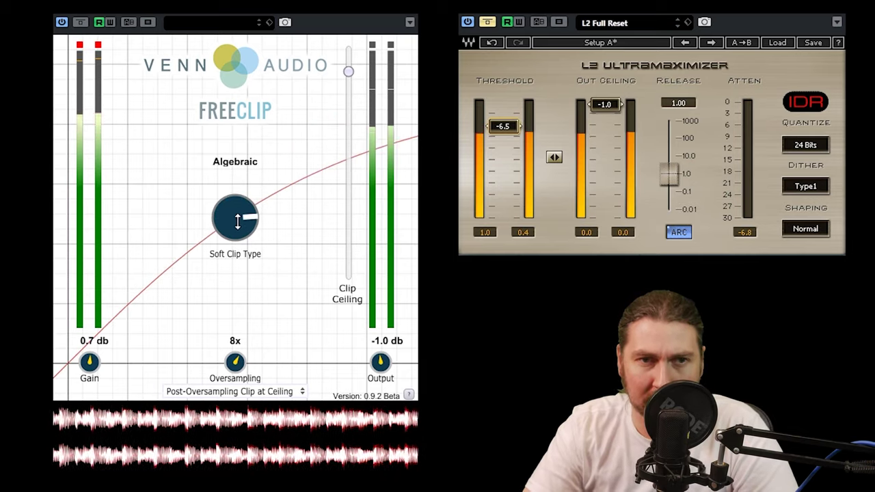
drag(237, 220, 257, 200)
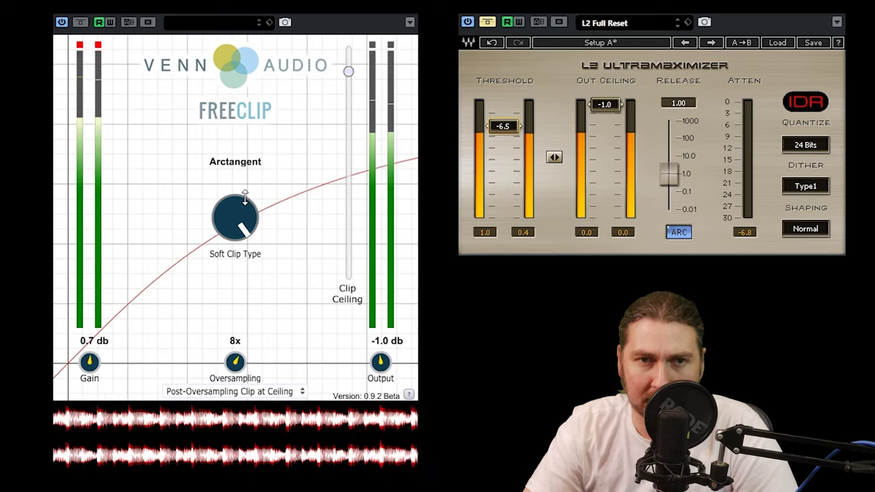
drag(242, 213, 240, 451)
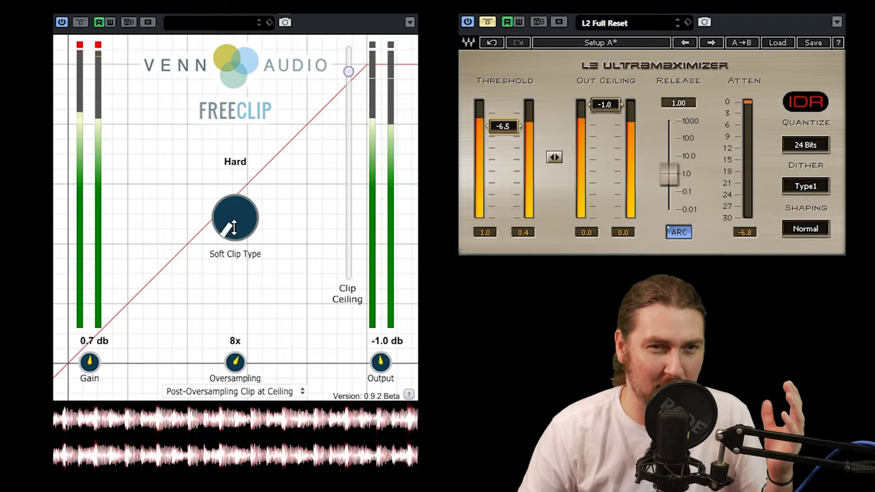
mouse_move(233, 227)
mouse_down()
mouse_move(230, 172)
mouse_move(230, 271)
mouse_move(235, 209)
mouse_move(244, 220)
mouse_move(244, 199)
mouse_move(243, 236)
mouse_up()
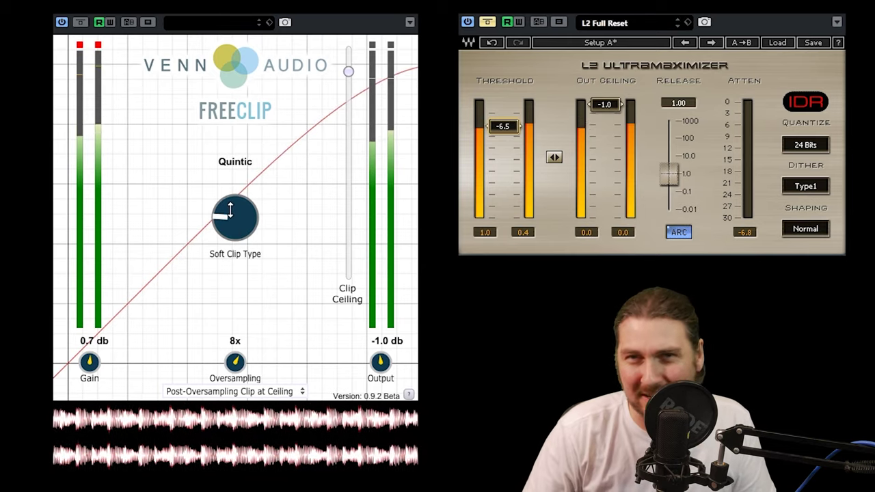
drag(231, 212, 234, 260)
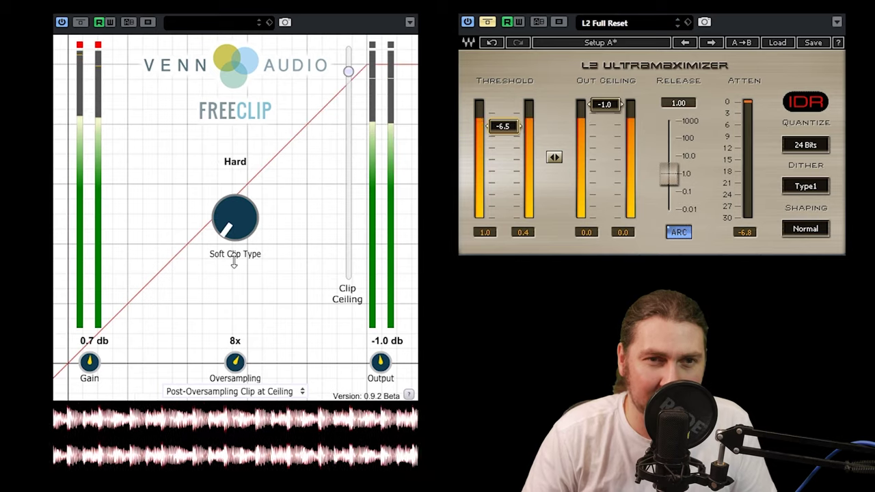
drag(240, 218, 239, 46)
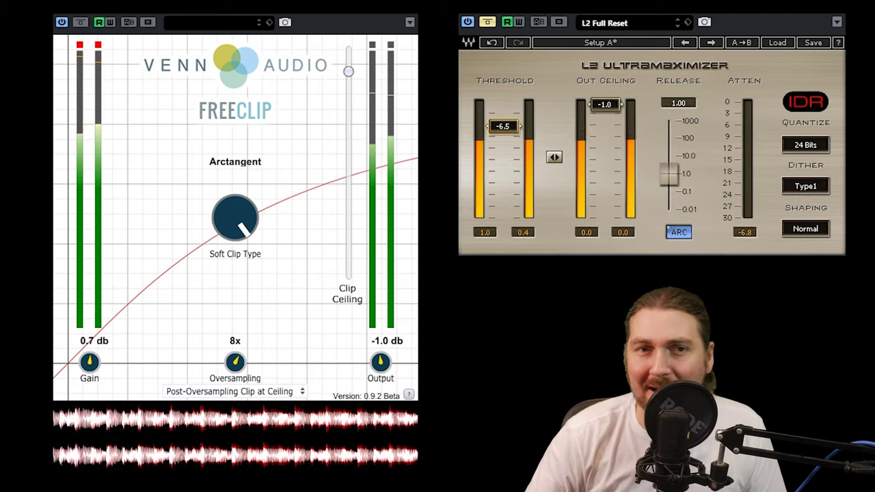
Set the ceiling to about -2.8 dB and gain to -0.1 dB, then A/B the bypass.
drag(349, 70, 349, 49)
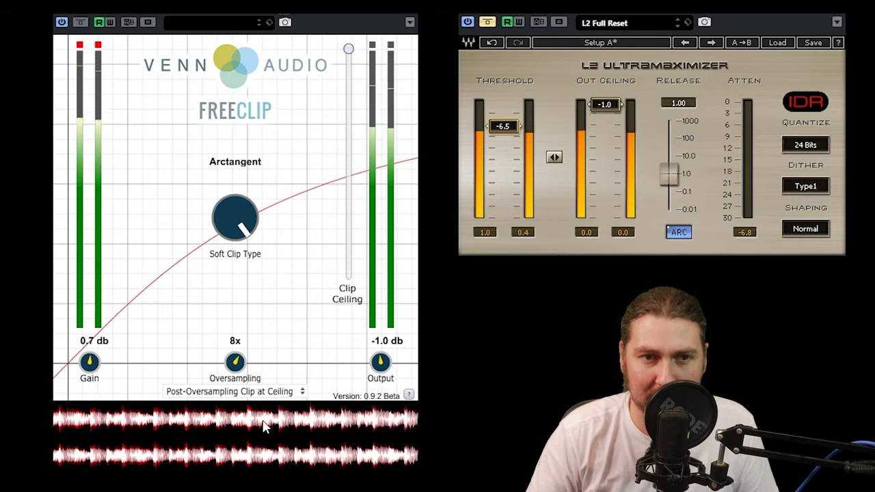
drag(88, 364, 87, 372)
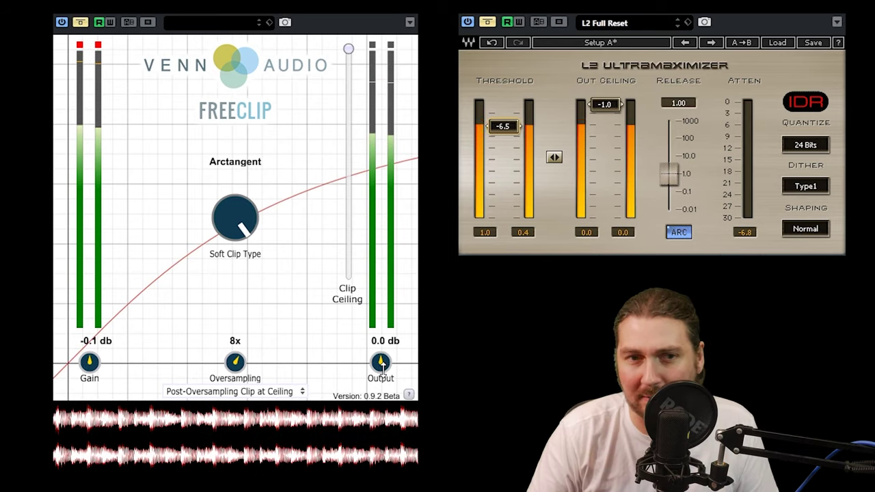
click(85, 24)
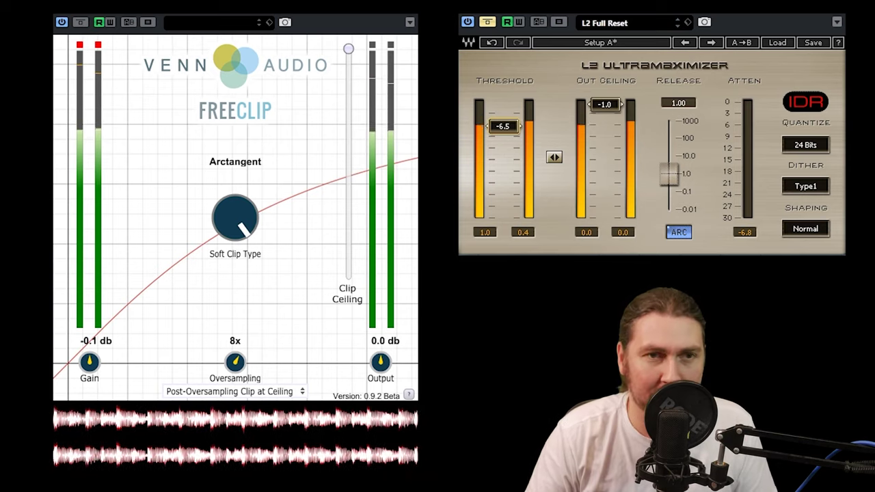
click(80, 23)
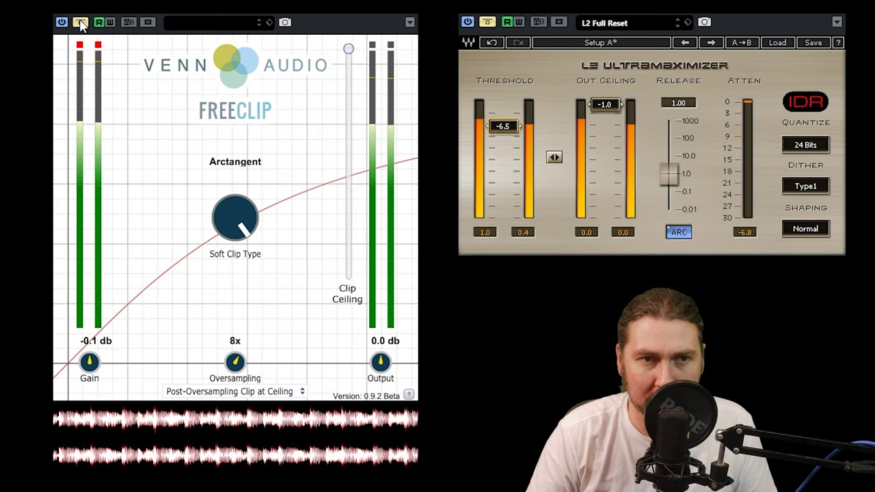
click(81, 23)
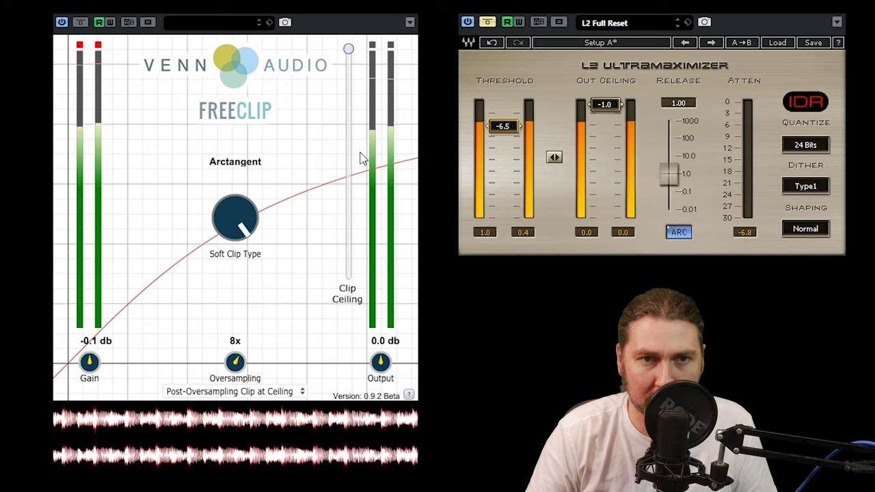
Drive the input gain up with the ceiling near 0 dB and an Algebraic clipping curve.
drag(344, 53, 346, 65)
drag(89, 364, 89, 361)
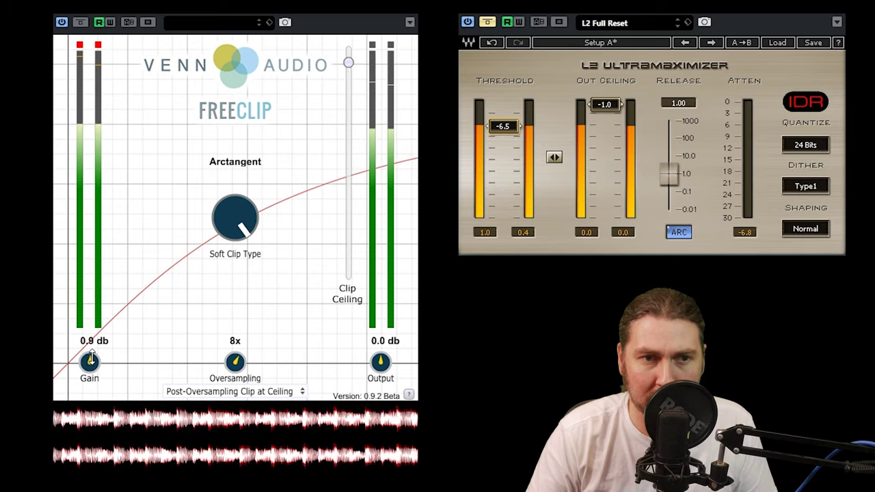
drag(348, 63, 345, 61)
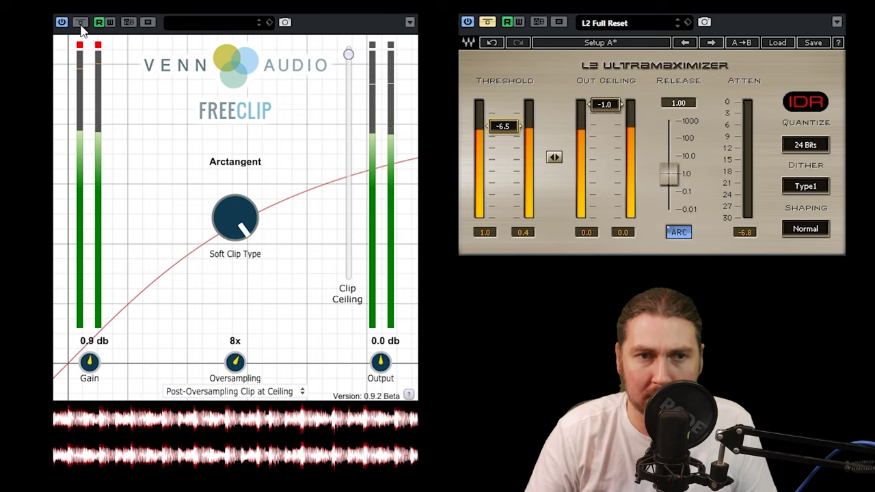
drag(242, 220, 241, 227)
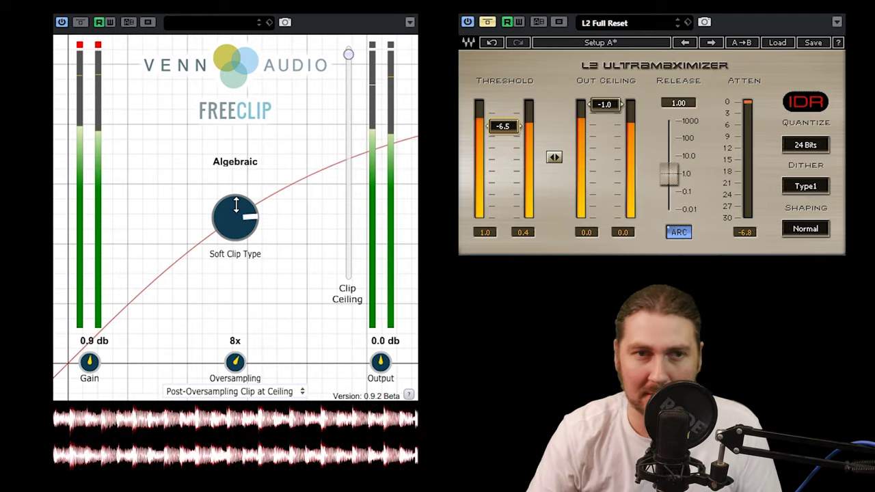
Step the clipping curve through Hyperbolic Tan and Quintic to Hard, then stop playback.
drag(239, 215, 235, 258)
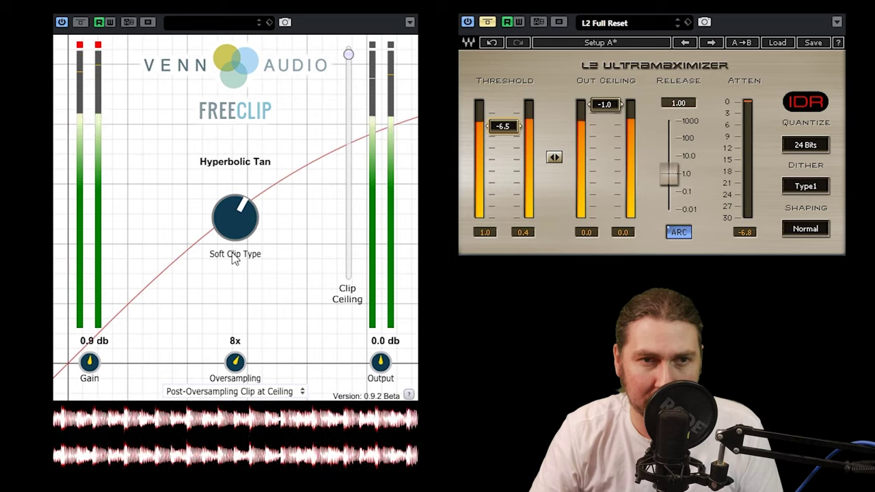
drag(239, 209, 232, 256)
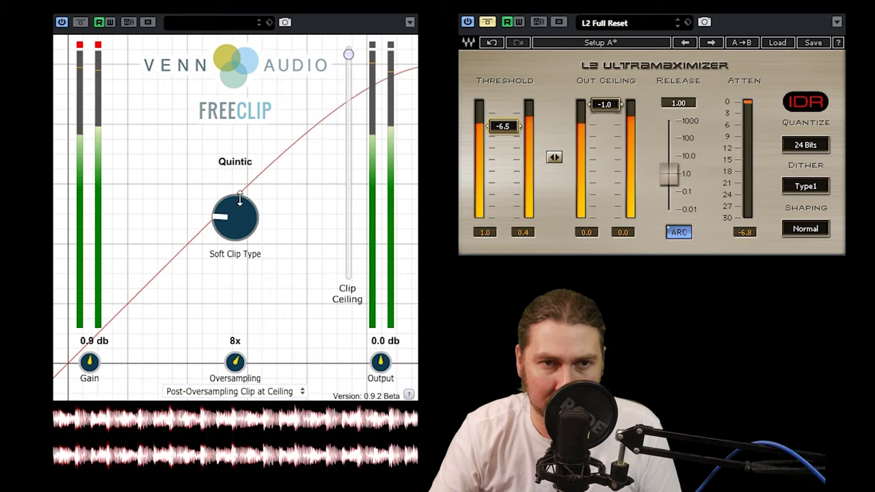
drag(239, 205, 245, 279)
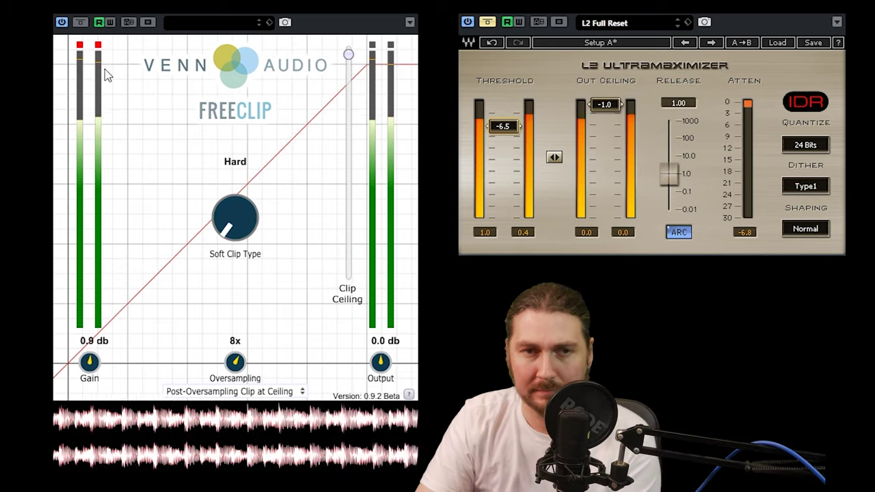
key(space)
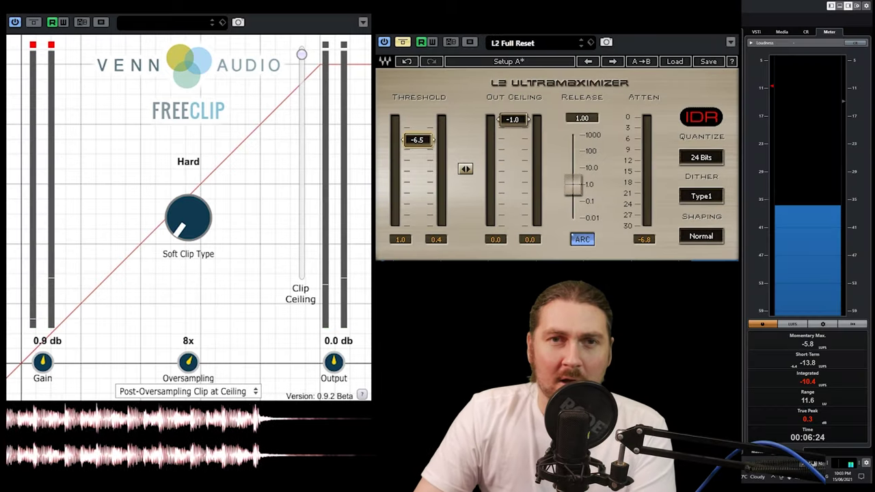
Briefly play and stop the master, then reset the Loudness meter readings twice.
key(space)
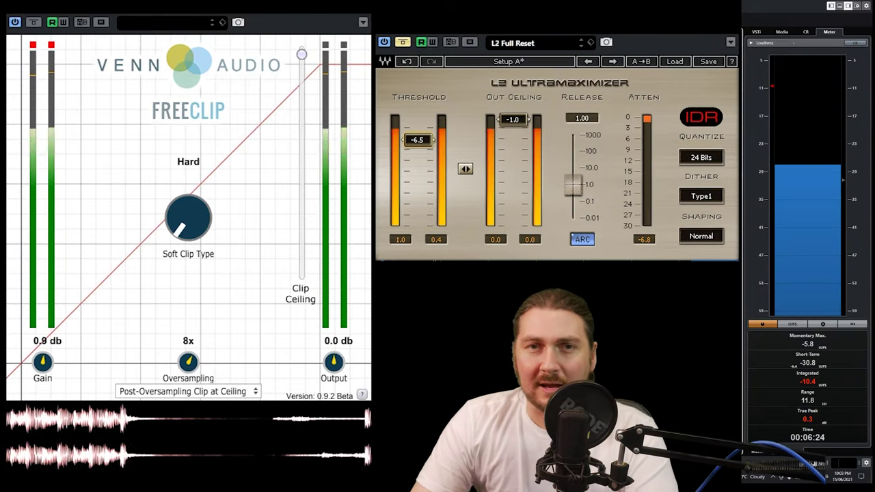
key(space)
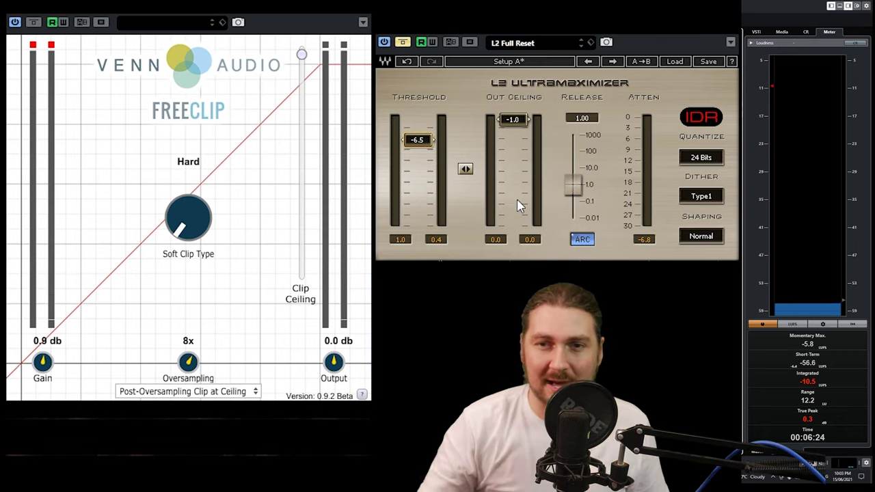
click(814, 348)
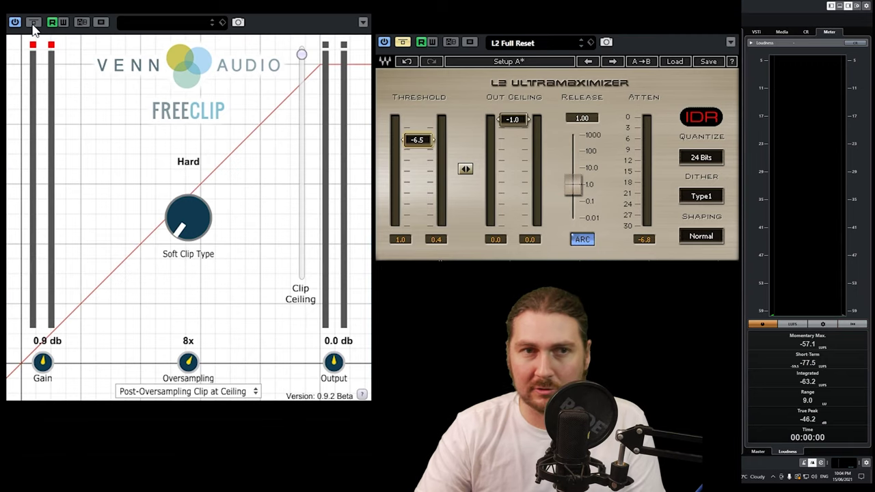
click(854, 325)
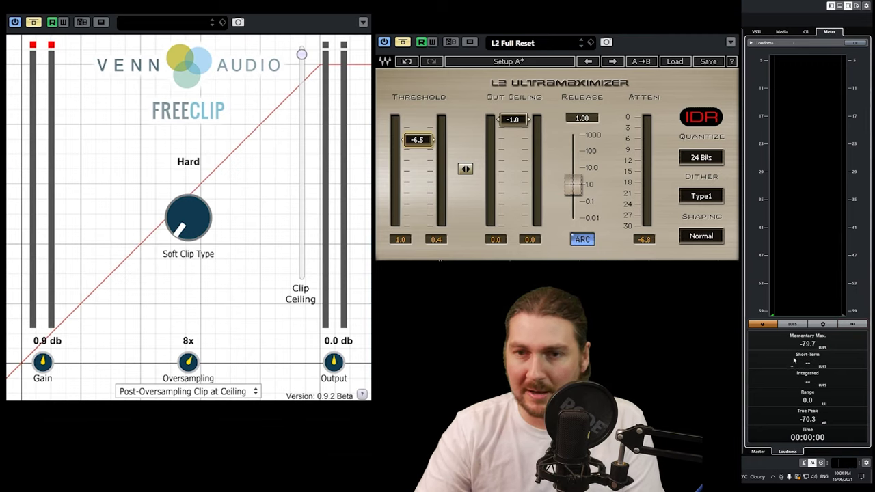
Play the master and check the Master K-12 meter, then read -13.1 LUFS integrated in the Loudness tab.
key(space)
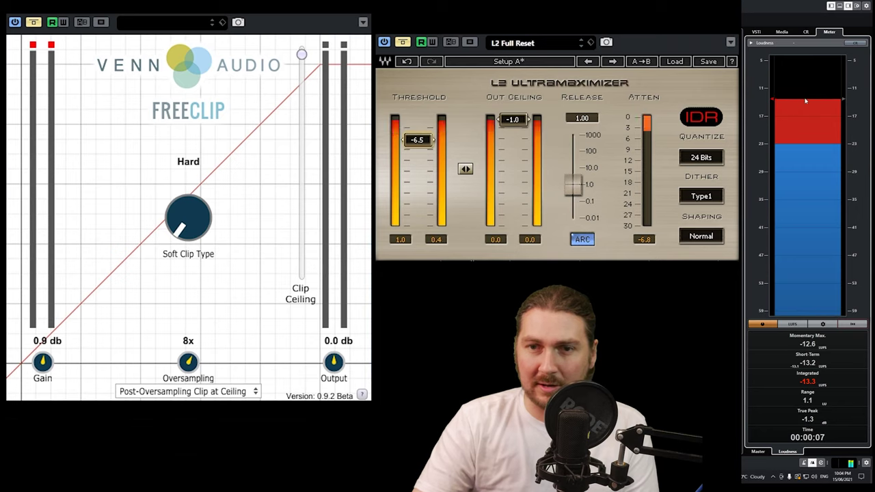
click(756, 452)
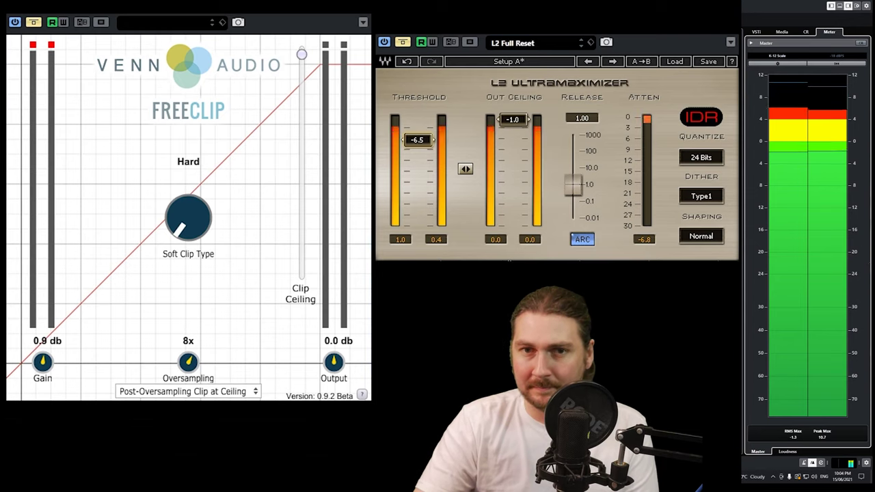
click(787, 451)
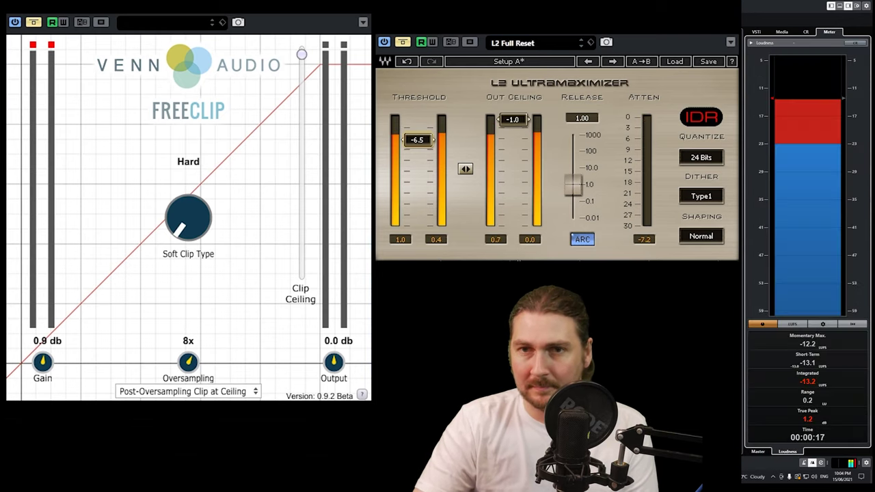
Reset the loudness meter, enable the L2 limiter at -6.5 threshold, reset again and re-enable FreeClip.
click(810, 350)
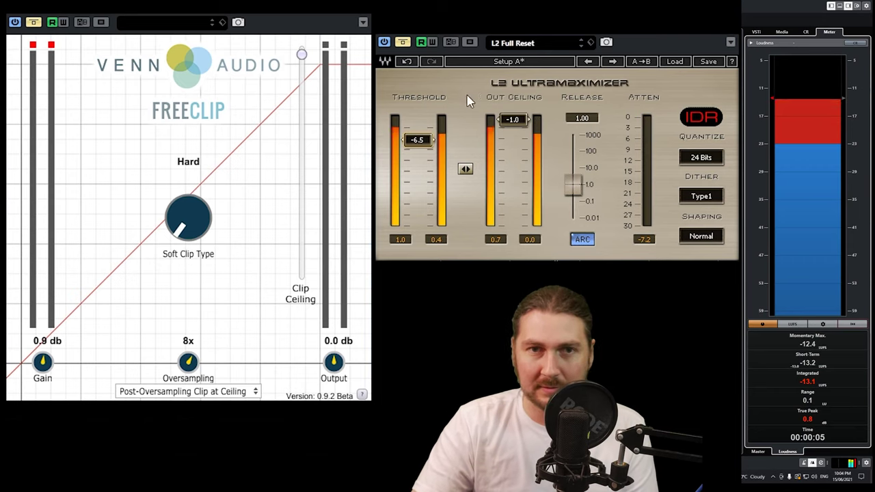
click(402, 42)
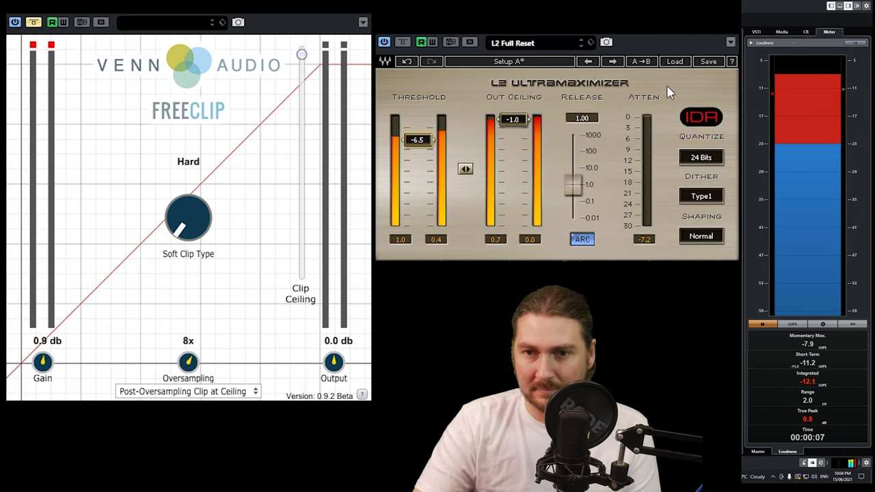
click(805, 32)
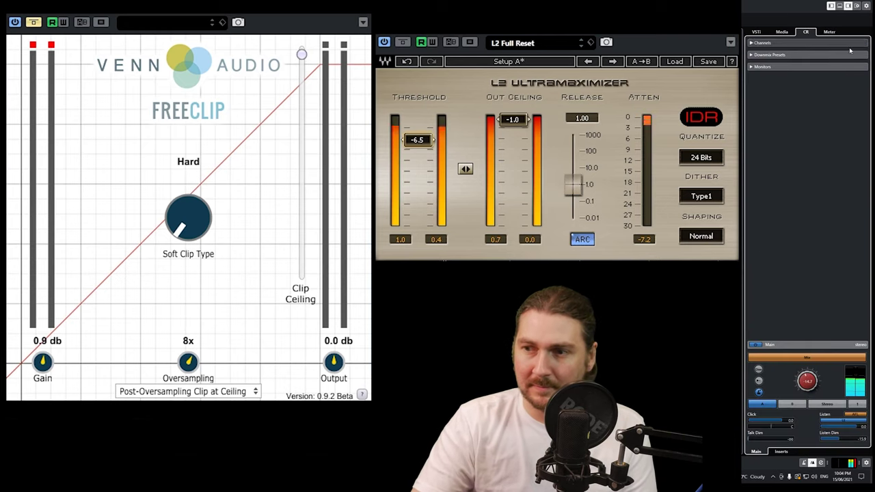
click(829, 32)
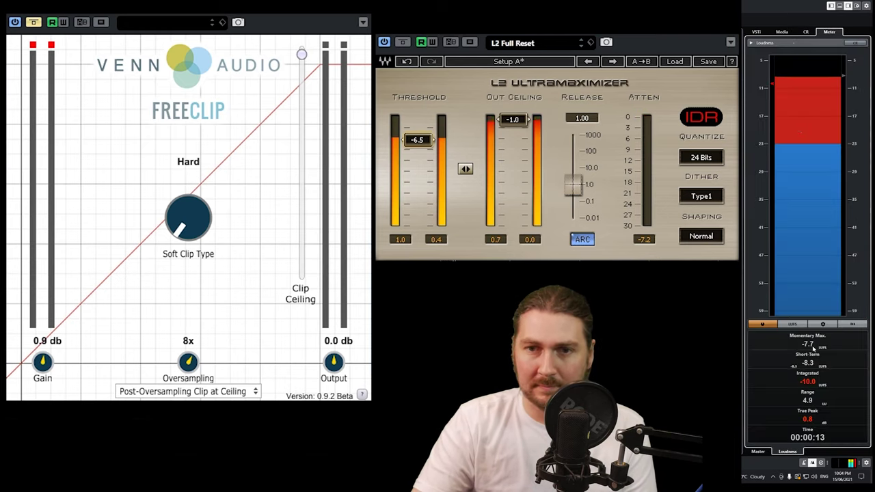
click(852, 324)
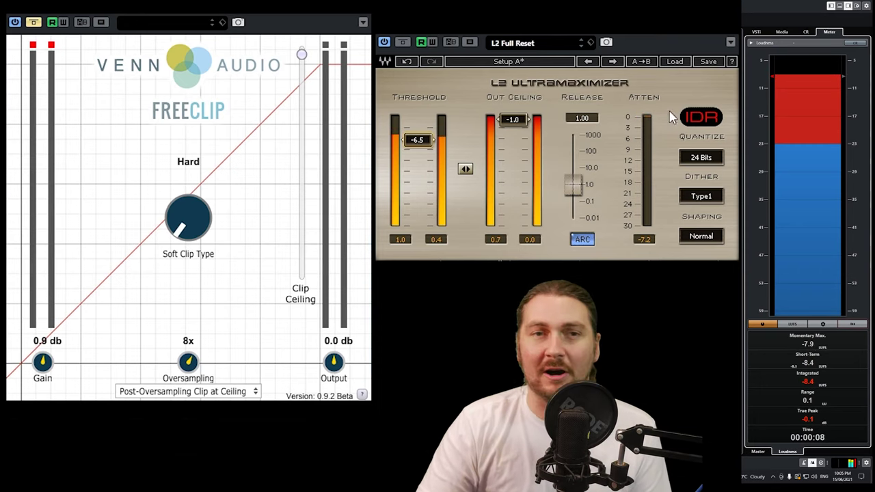
click(33, 23)
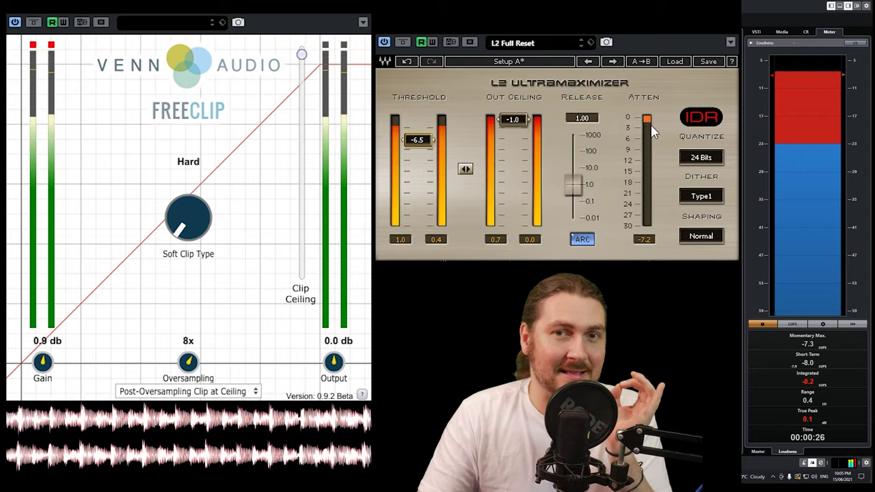
Lower FreeClip's clip ceiling to about -5 dB, then A/B it by toggling bypass twice.
mouse_move(305, 63)
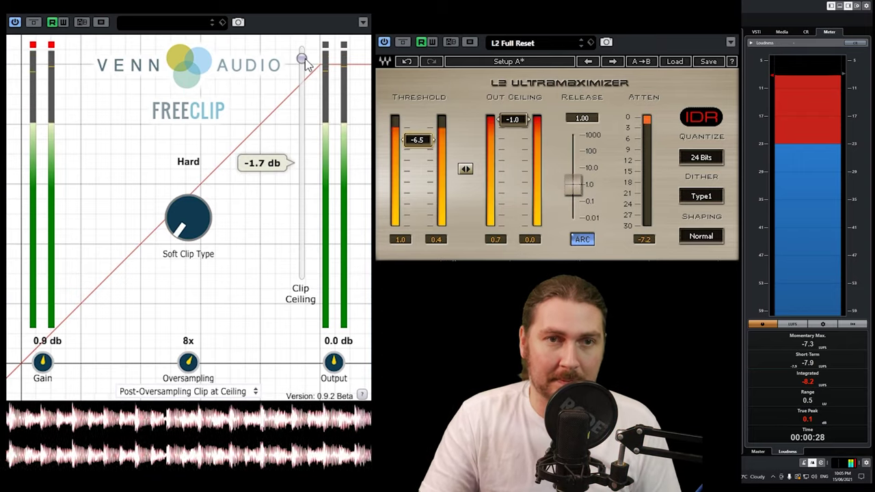
drag(305, 63, 304, 84)
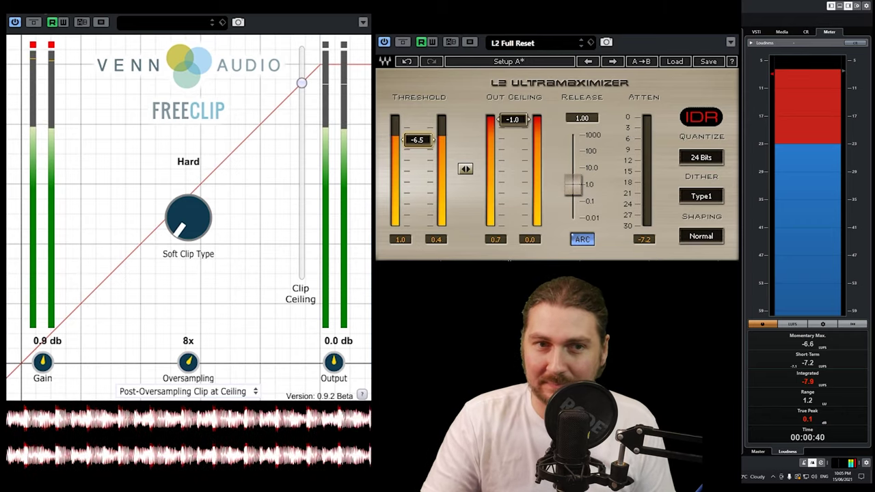
click(32, 23)
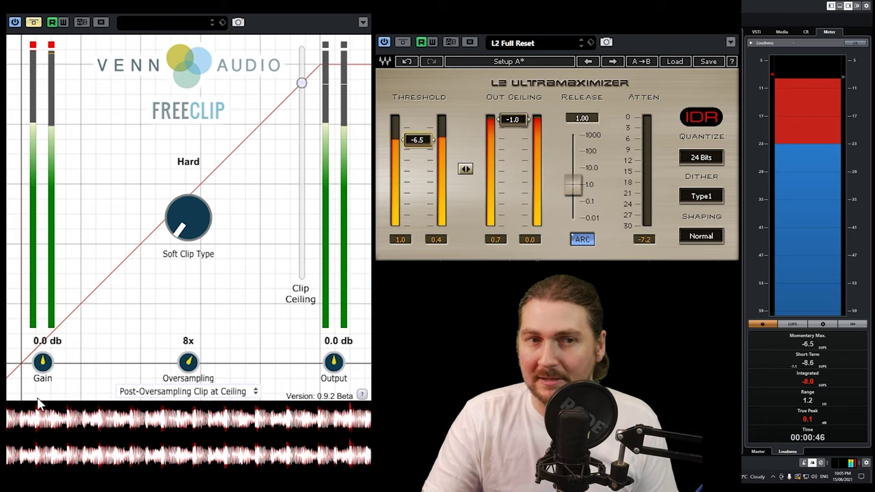
click(32, 23)
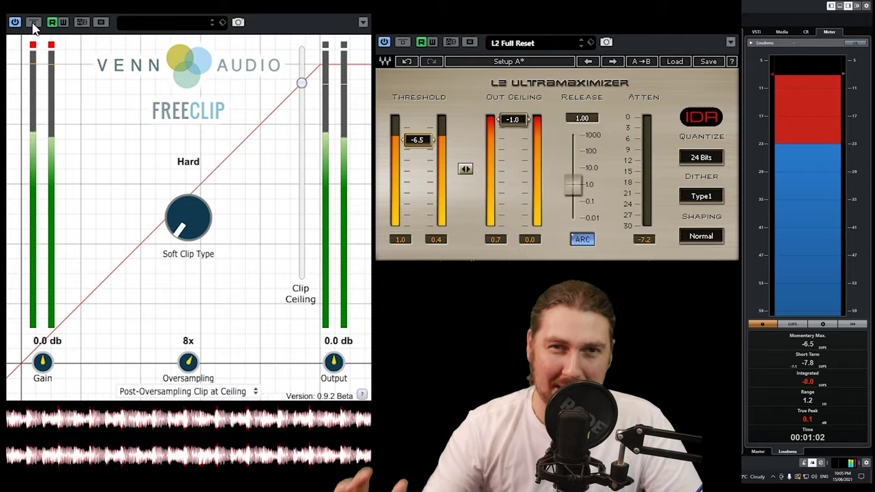
click(33, 22)
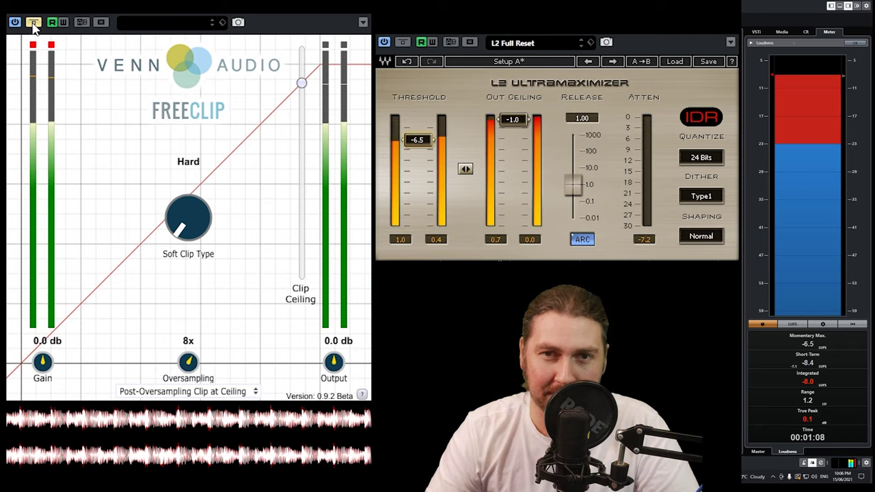
click(33, 23)
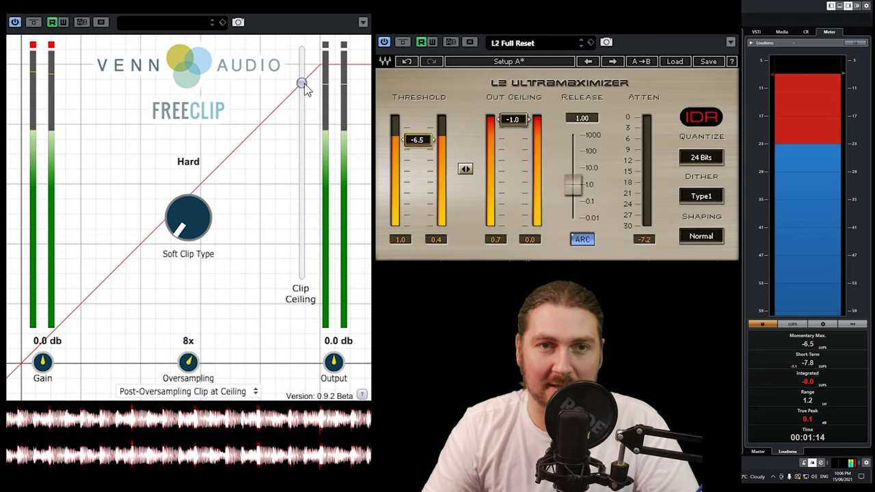
Raise the clip ceiling to about -3.3 dB and input gain to 1.0 dB, then reset the loudness meter.
mouse_move(303, 82)
drag(303, 82, 308, 72)
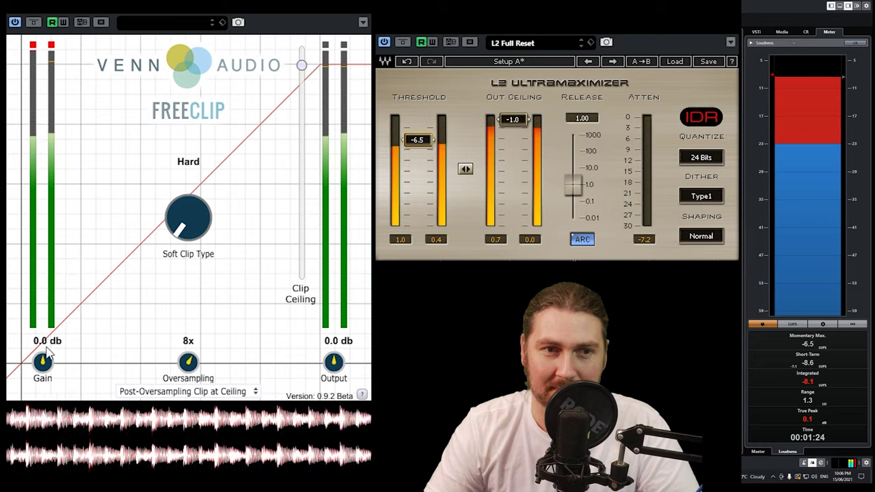
drag(48, 352, 45, 342)
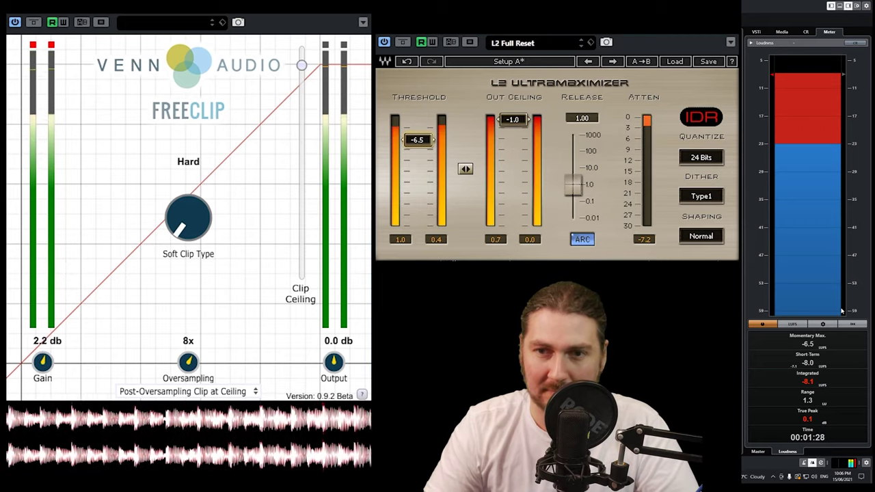
click(852, 326)
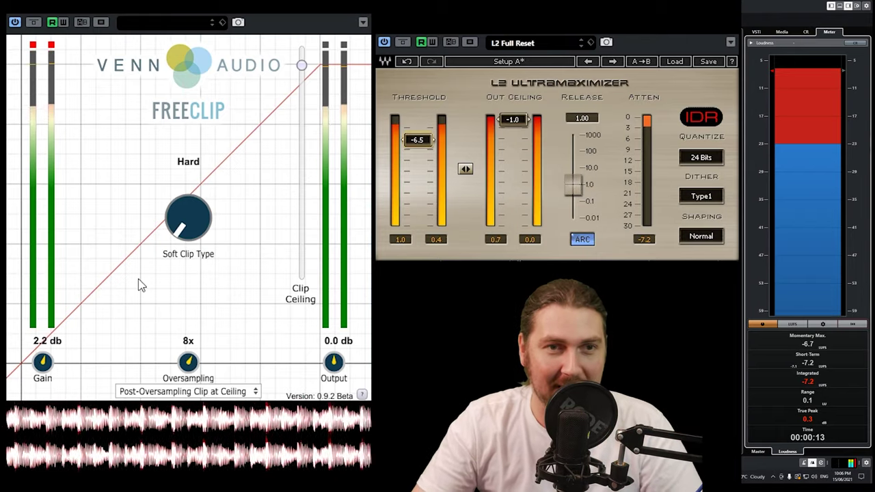
Push input gain to 6.0 dB and the ceiling to -1.4 dB, then restart the loudness measurement.
drag(43, 363, 45, 356)
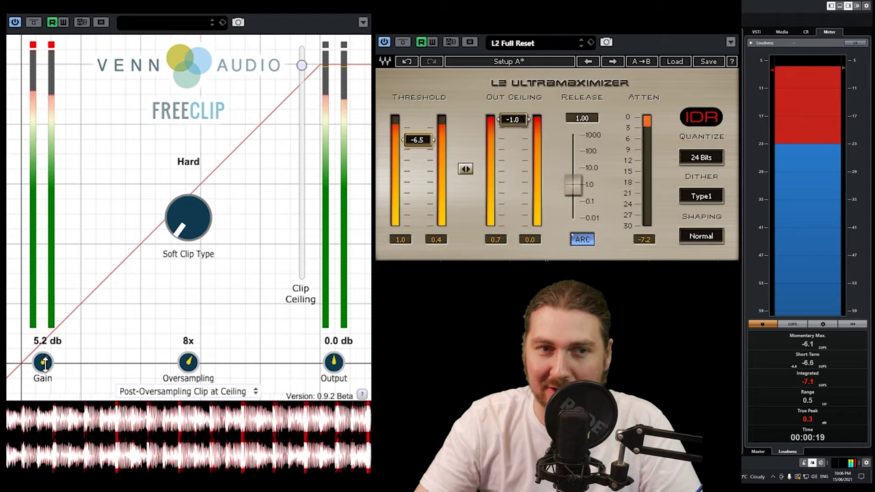
drag(44, 362, 43, 361)
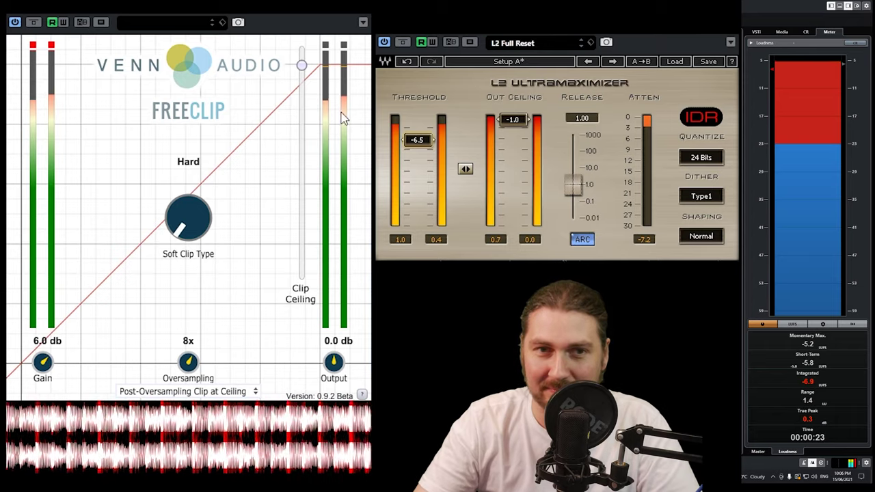
drag(302, 65, 302, 55)
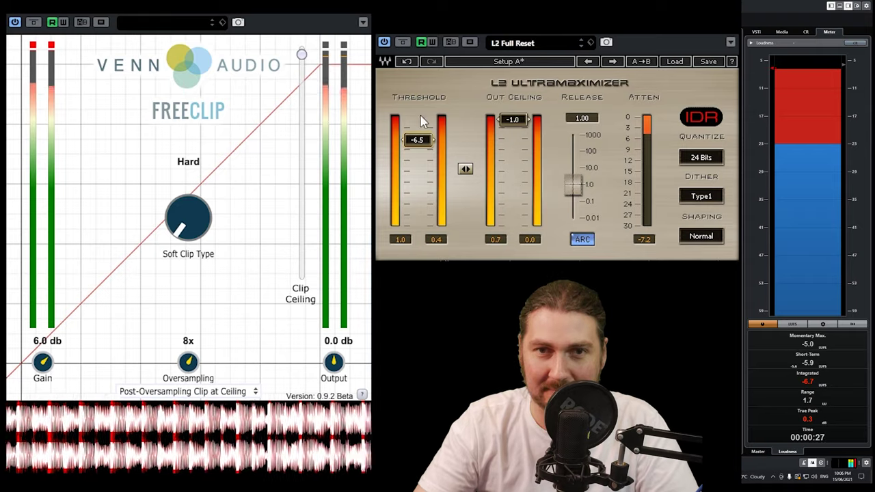
click(850, 324)
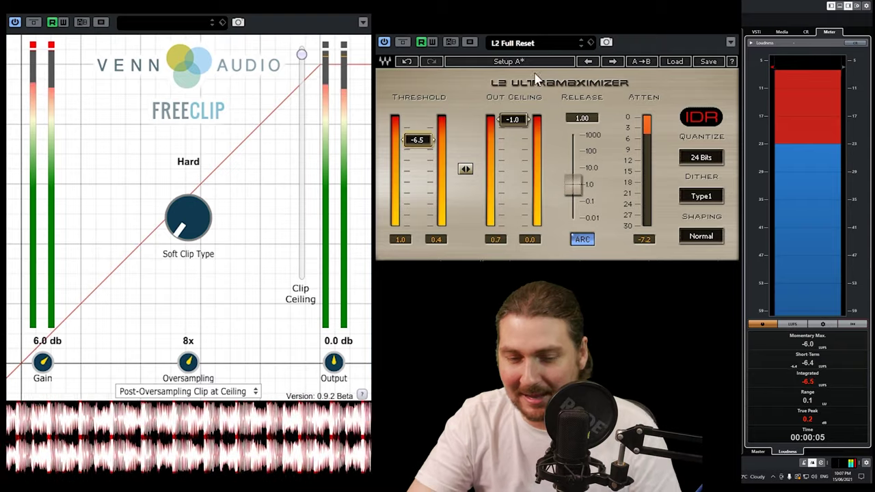
click(401, 43)
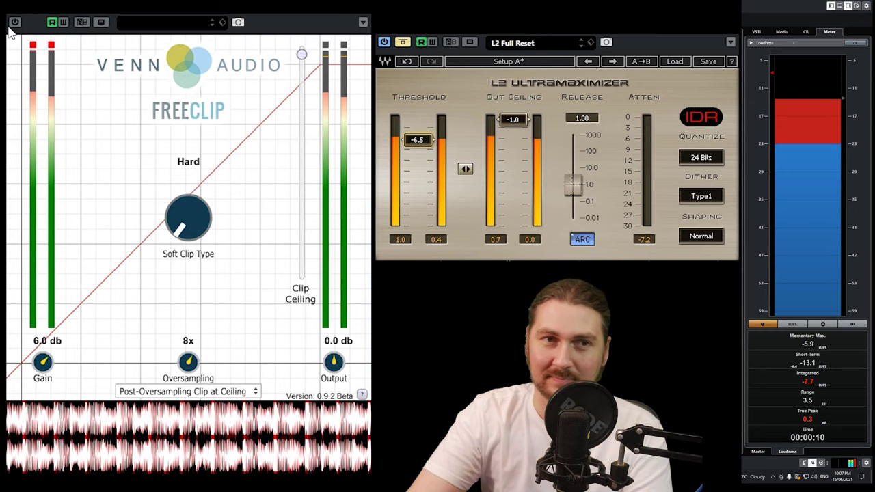
click(14, 22)
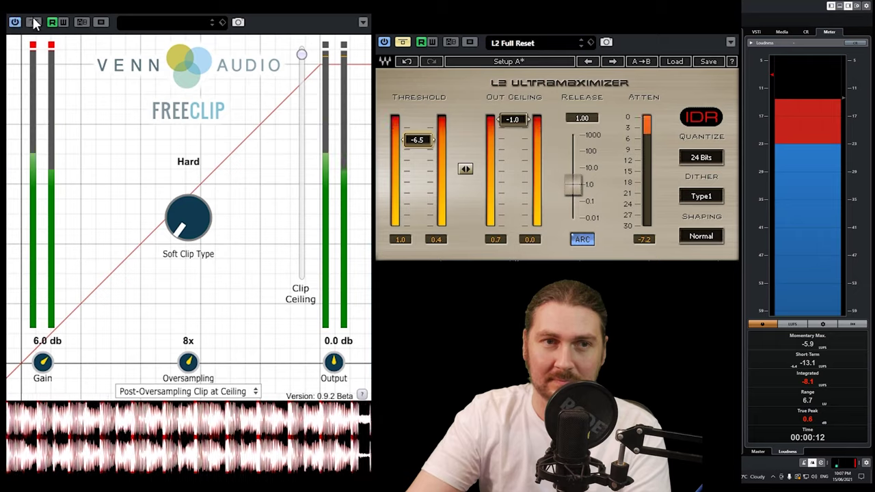
click(402, 42)
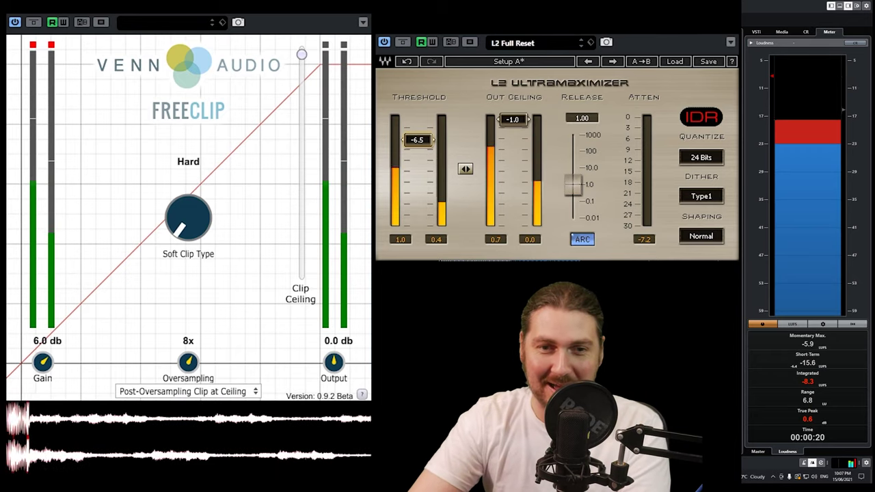
click(402, 43)
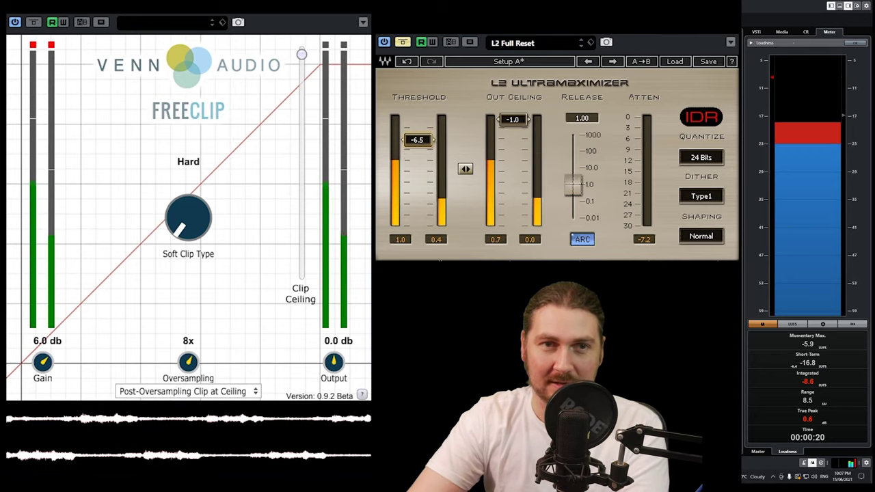
click(15, 22)
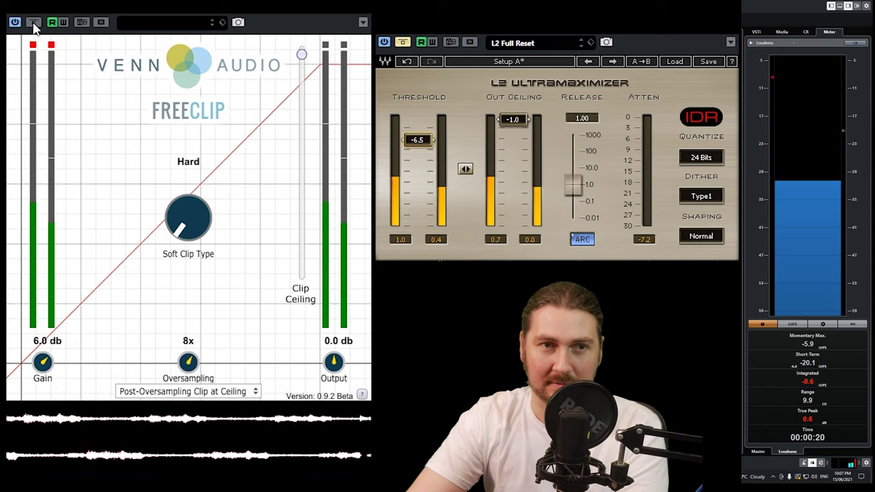
click(33, 23)
click(33, 22)
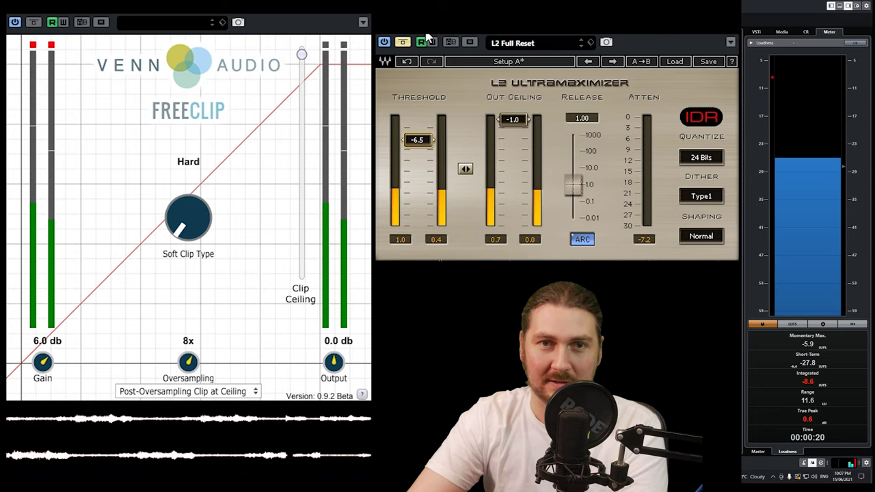
click(401, 42)
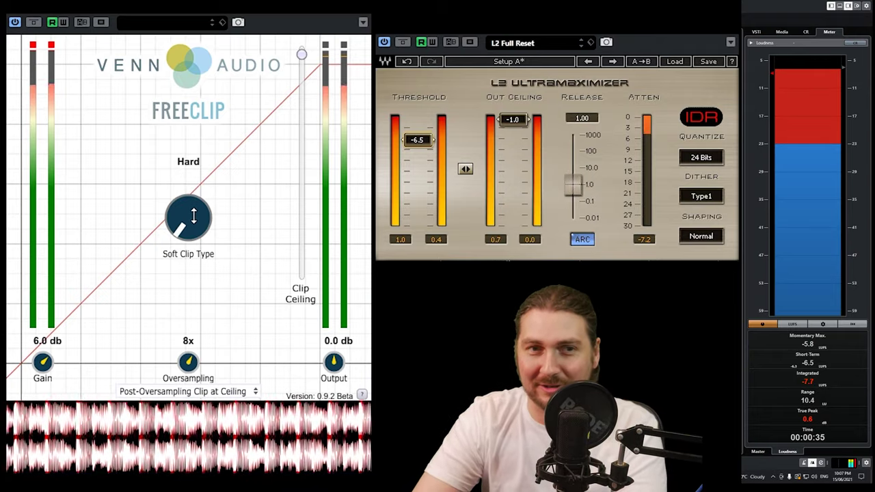
Step the Soft Clip Type from Hard through Quintic, Cubic, Hyperbolic Tan and Algebraic to Arctangent.
drag(193, 216, 192, 205)
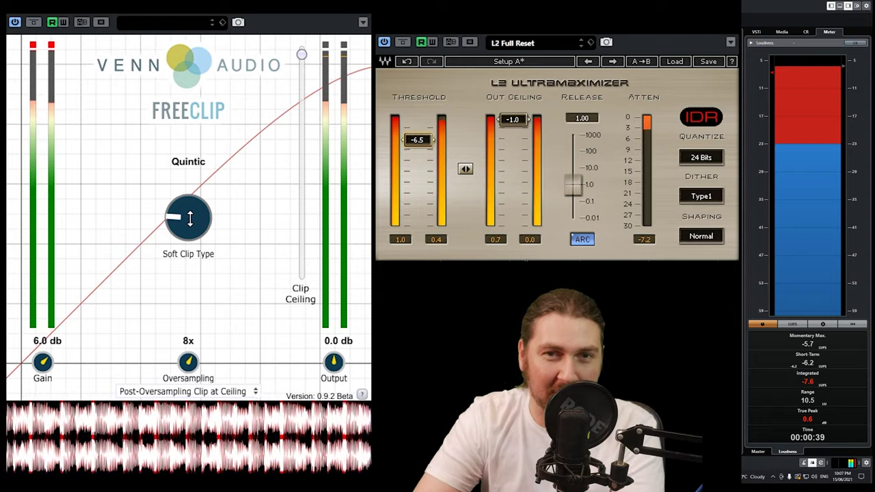
drag(190, 217, 189, 208)
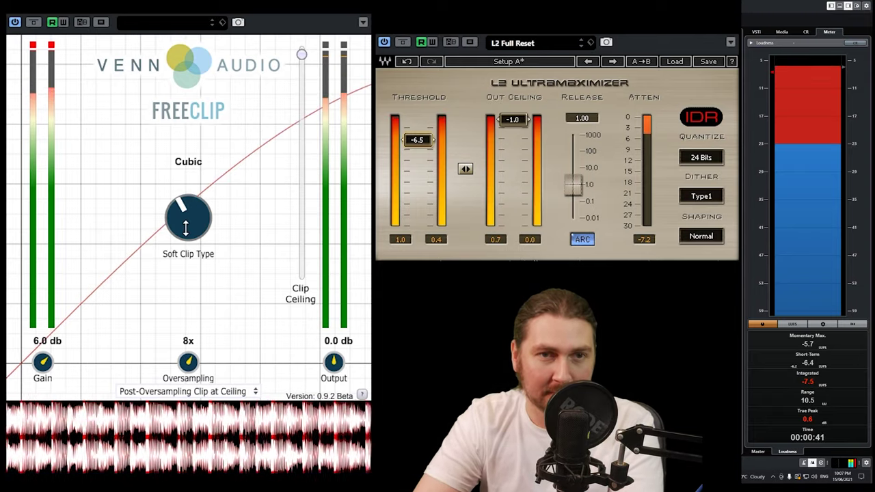
drag(185, 228, 183, 215)
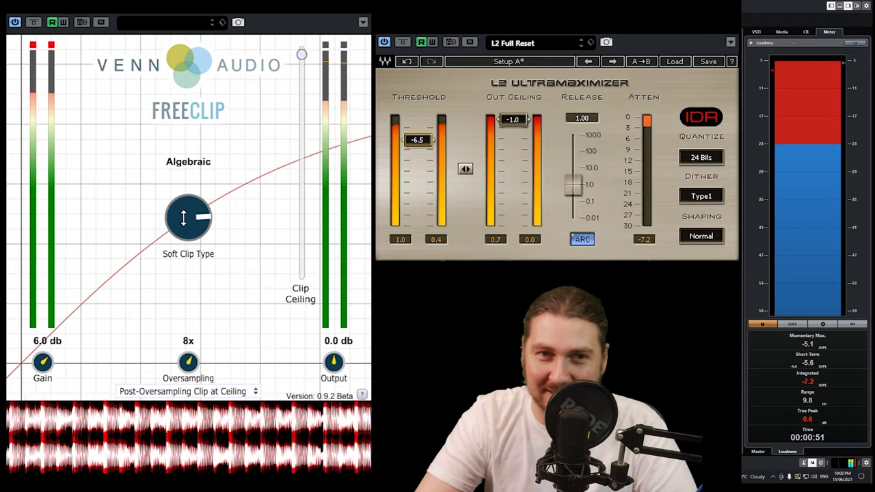
drag(183, 217, 182, 191)
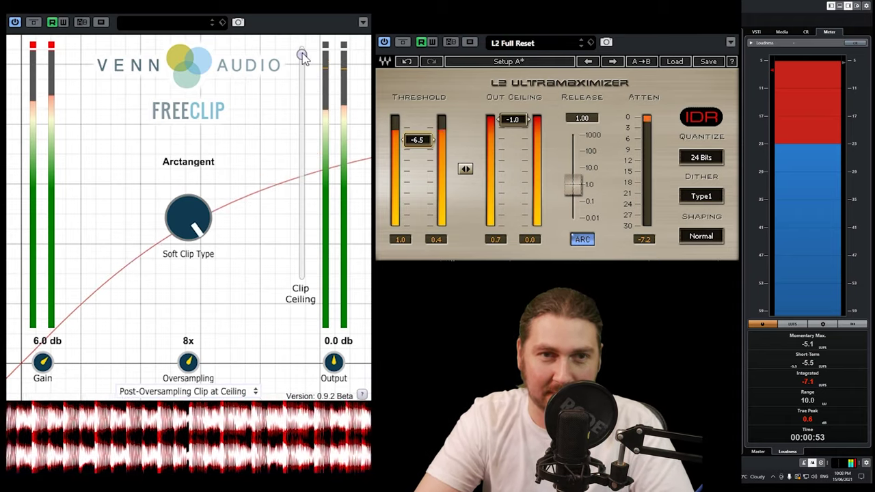
Set the clip ceiling to 0.0 dB and gain to about 1 dB, then bypass FreeClip to compare.
drag(304, 58, 302, 49)
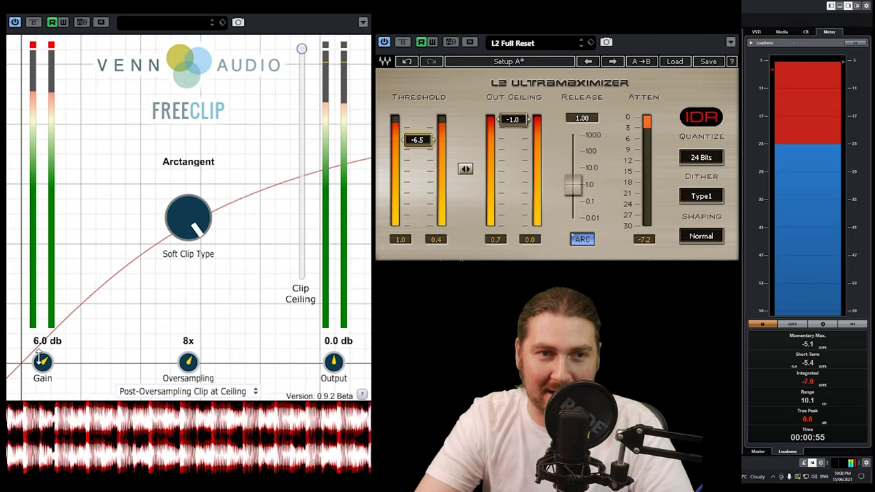
drag(39, 358, 30, 385)
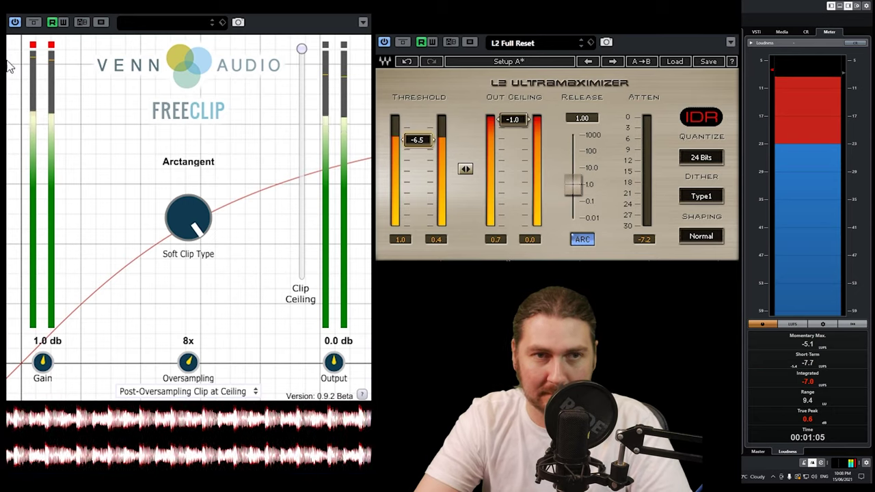
click(33, 23)
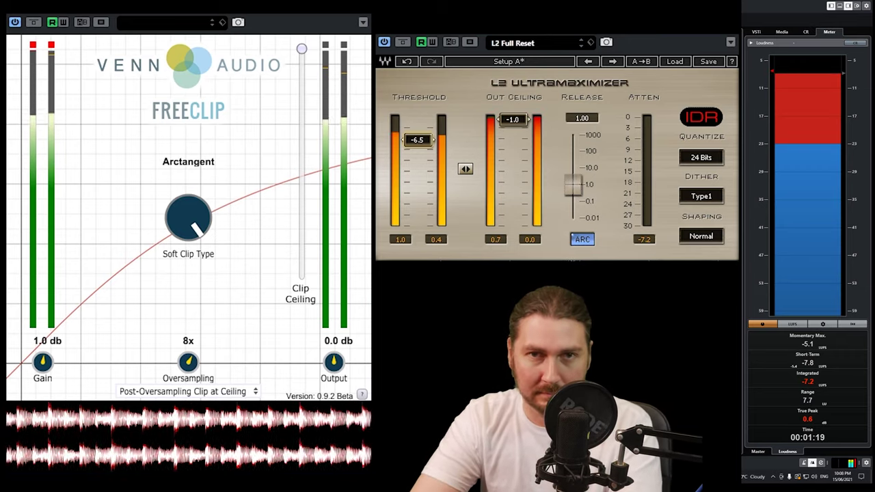
Stop playback, open the Little Clipper insert, and place its window beside FreeClip's.
key(space)
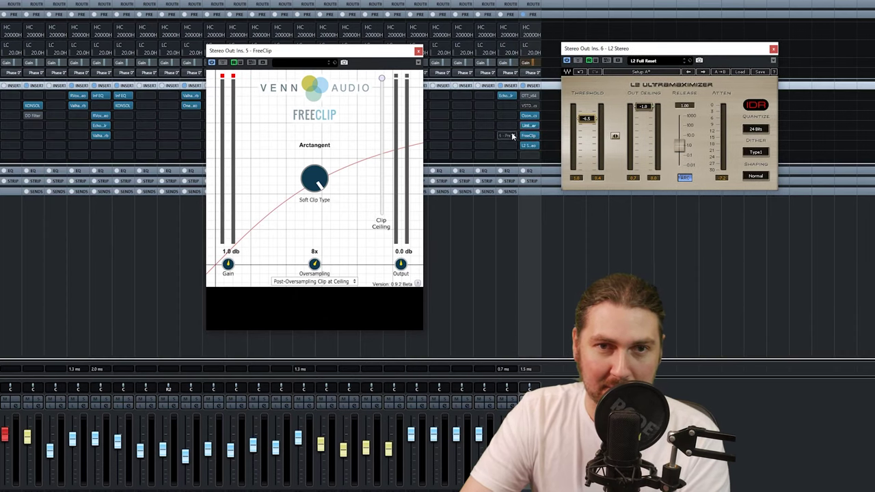
click(524, 122)
click(524, 125)
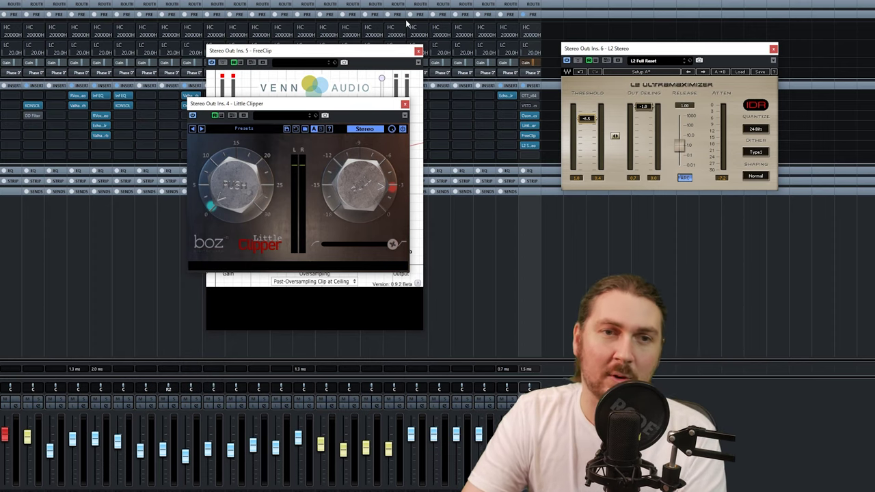
drag(383, 103, 179, 51)
drag(243, 55, 298, 54)
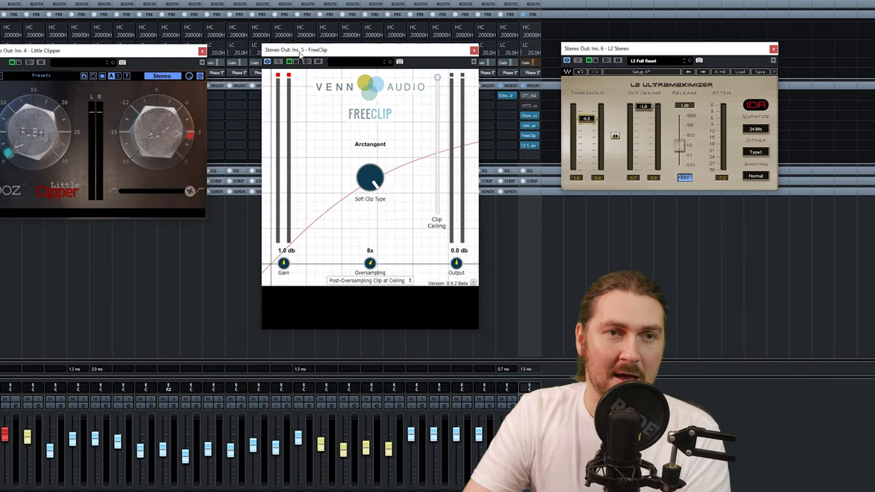
drag(144, 50, 199, 49)
Lower FreeClip's clip ceiling to -2.9 dB and switch its curve back to Hard.
mouse_move(105, 115)
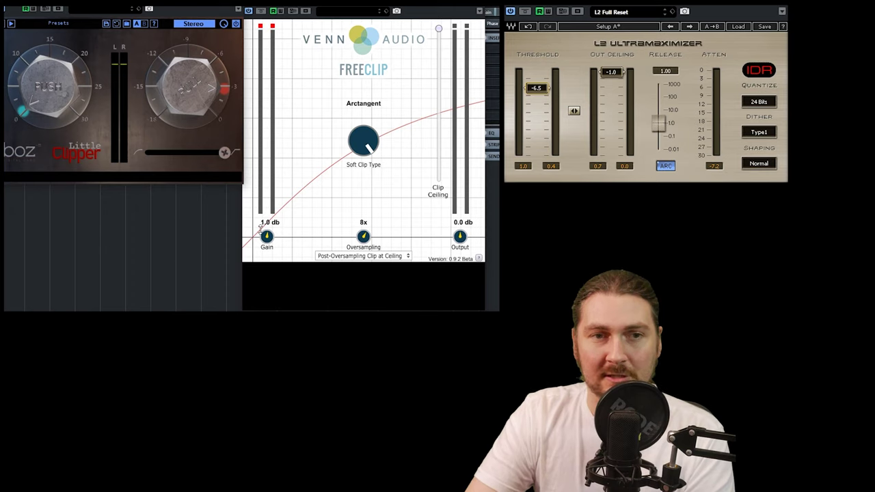
mouse_move(187, 101)
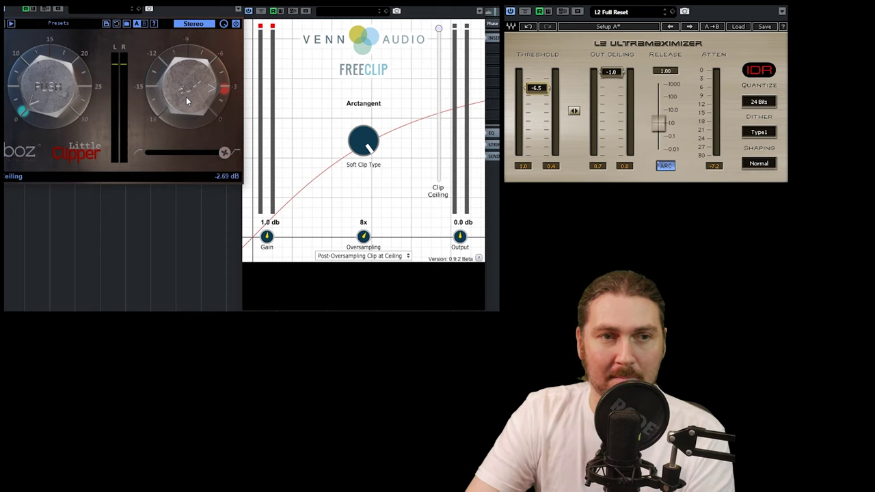
drag(441, 31, 441, 41)
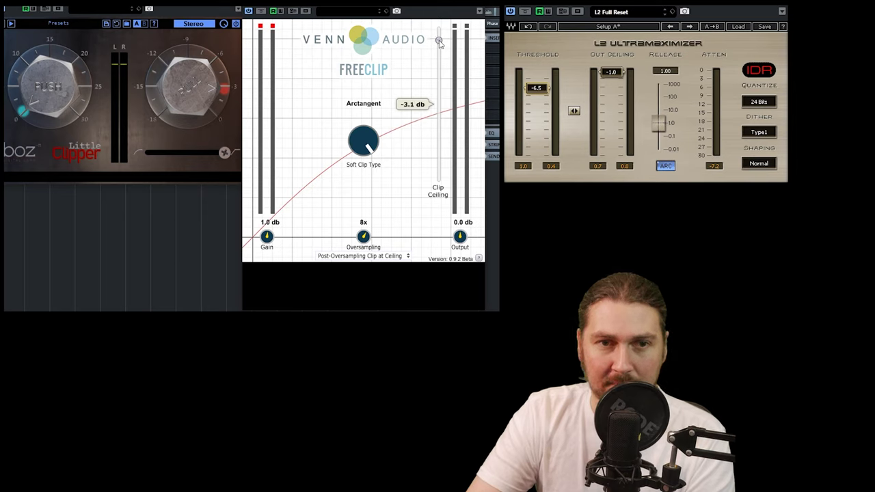
drag(440, 43, 441, 43)
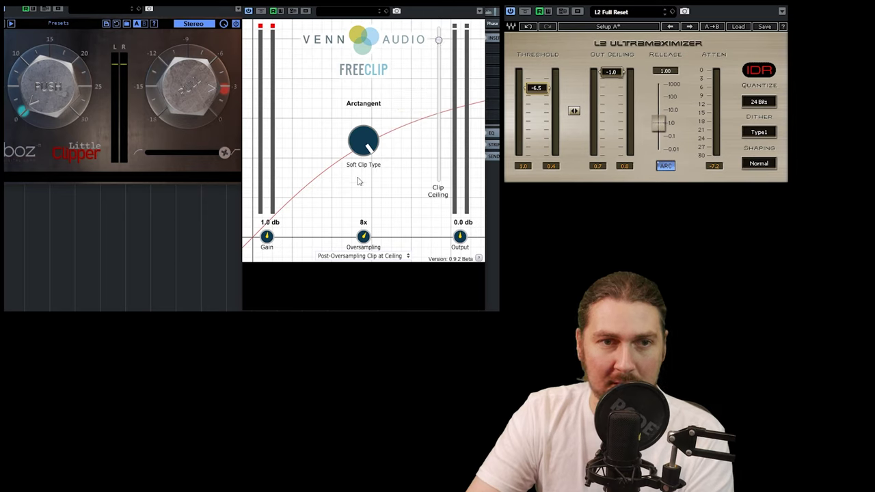
drag(360, 142, 360, 156)
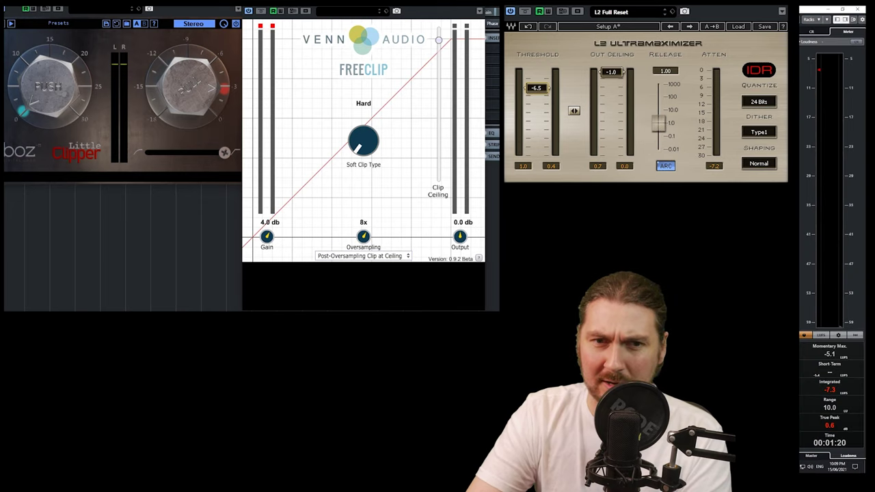
Reset the loudness readings, nudge the FreeClip window right, and start the master playing.
click(855, 338)
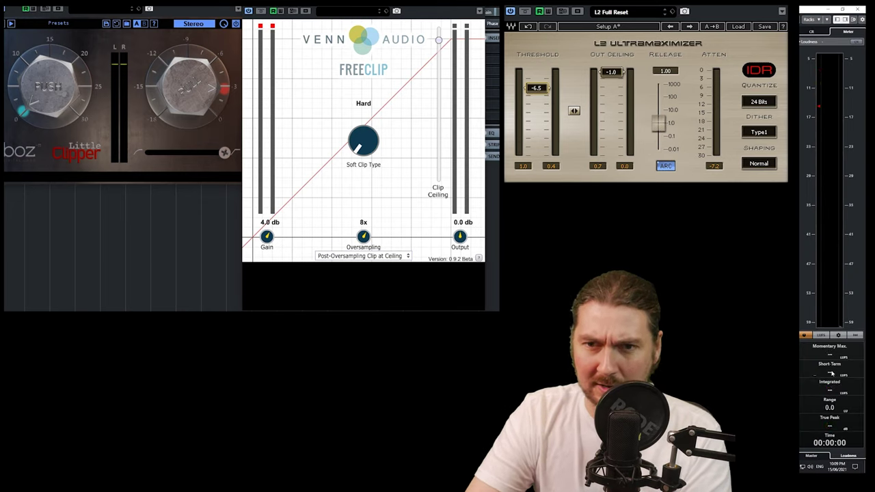
drag(280, 8, 293, 7)
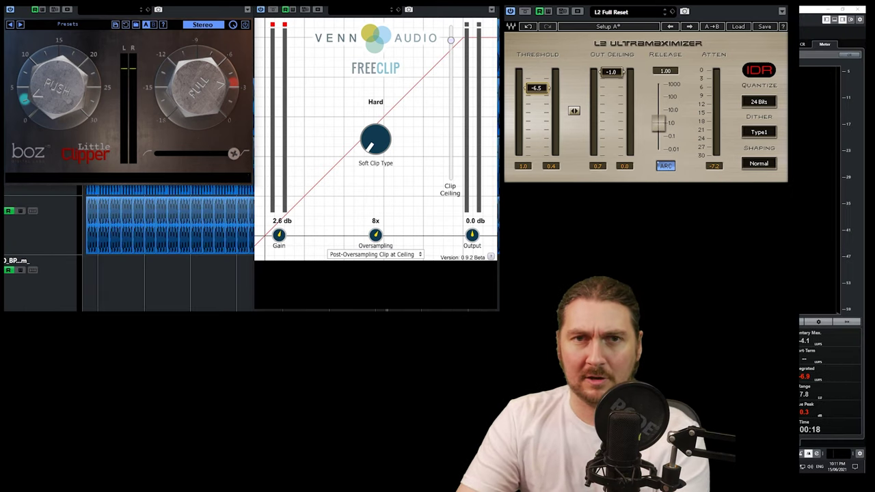
key(space)
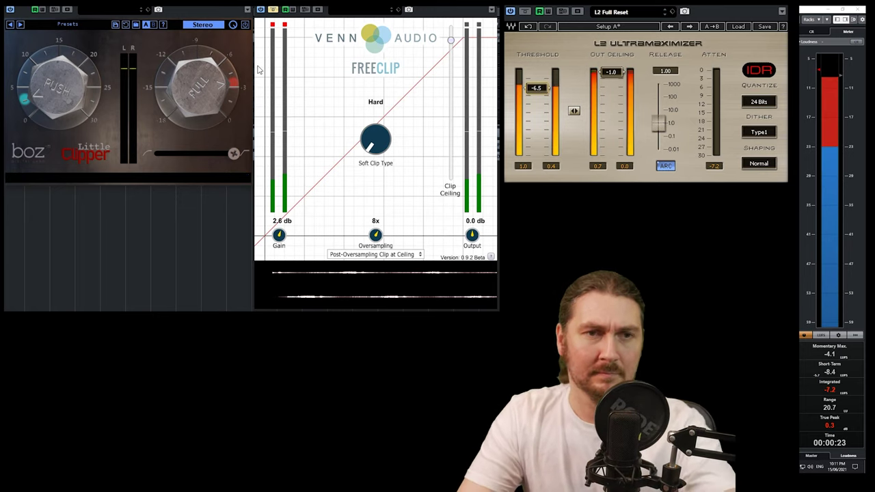
Reset the loudness measurement four times during playback, a fresh pass opening at -6.6 LUFS.
click(856, 349)
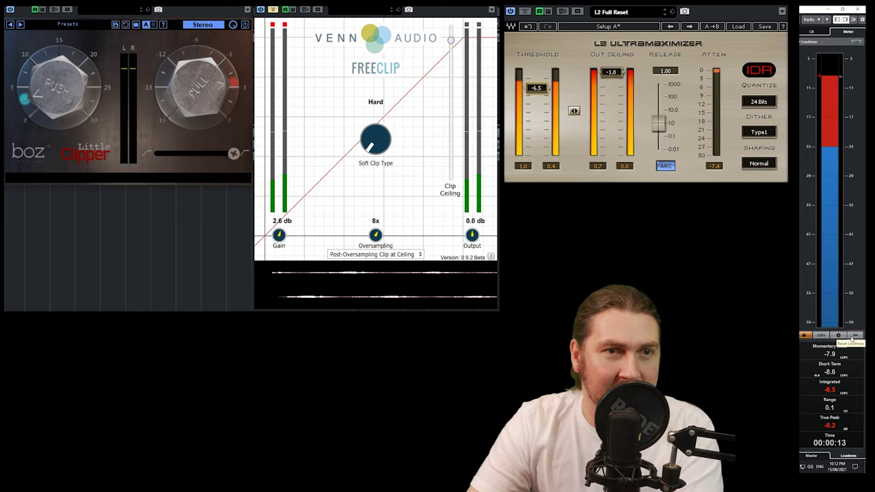
click(852, 337)
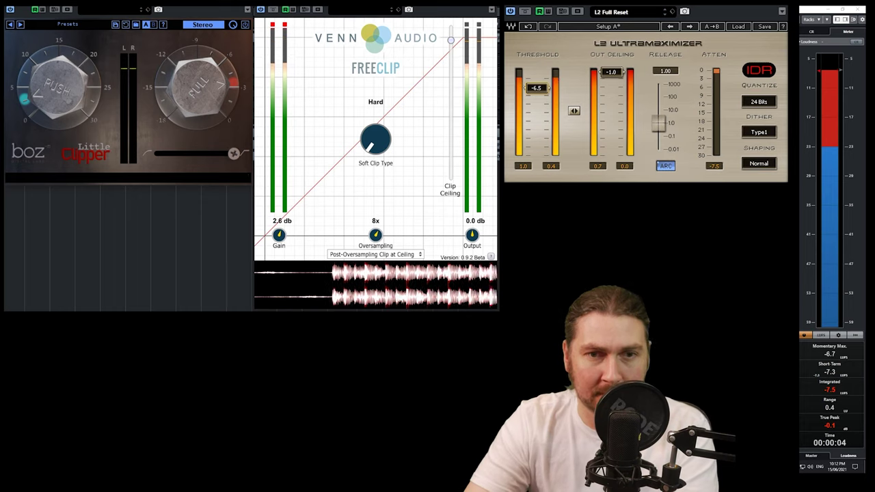
click(859, 338)
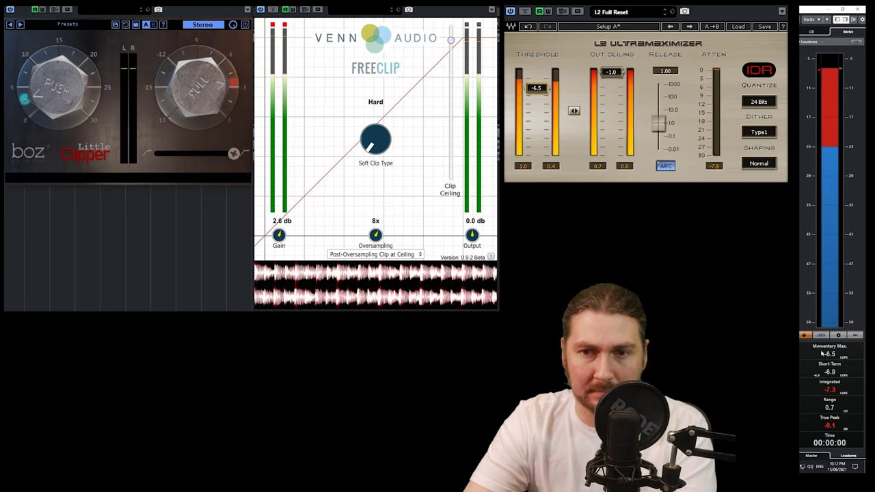
click(854, 338)
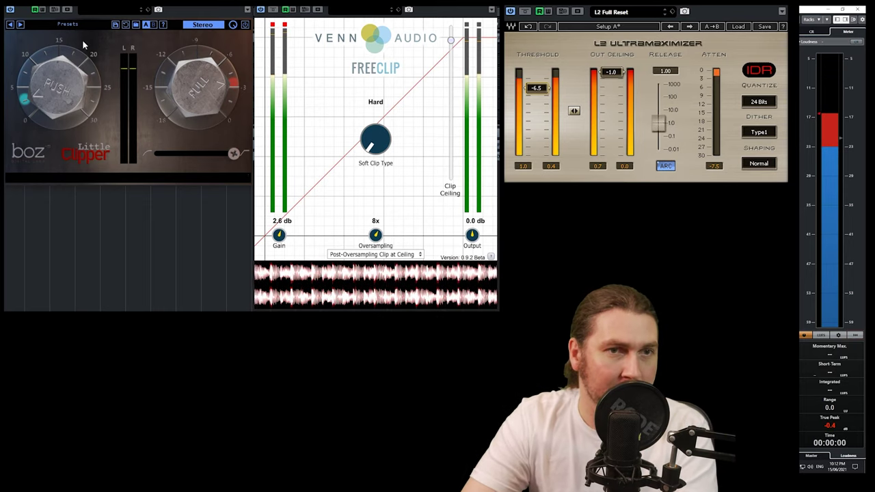
Toggle FreeClip's bypass and Little Clipper's power back and forth to compare the two clippers.
click(273, 10)
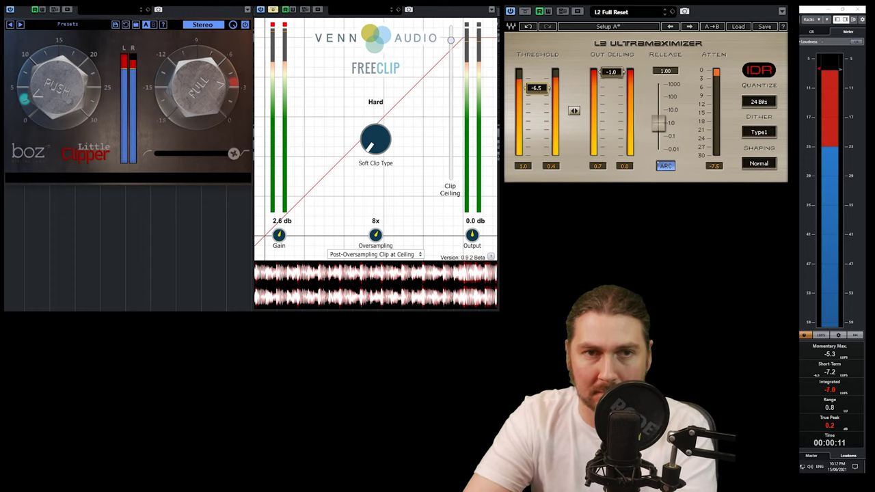
click(233, 24)
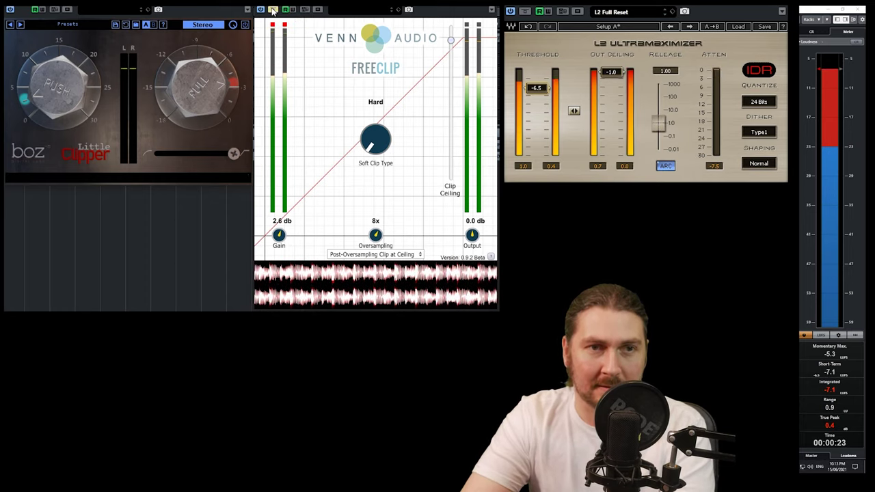
click(265, 15)
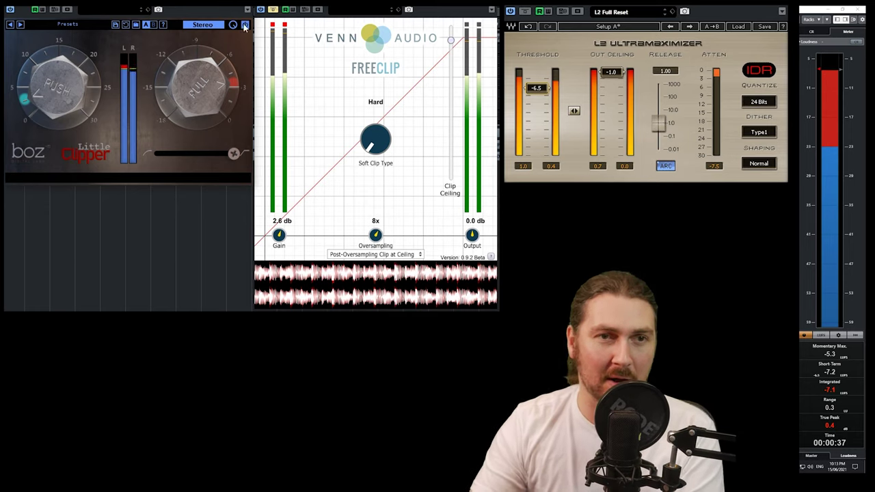
click(246, 25)
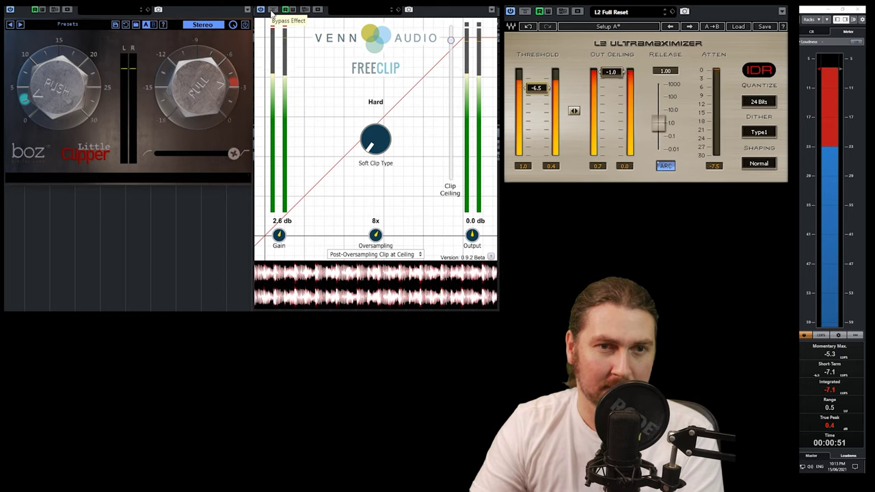
Bypass FreeClip, switch Little Clipper back on, and lower its hardness from 100% almost to zero.
click(273, 11)
click(246, 25)
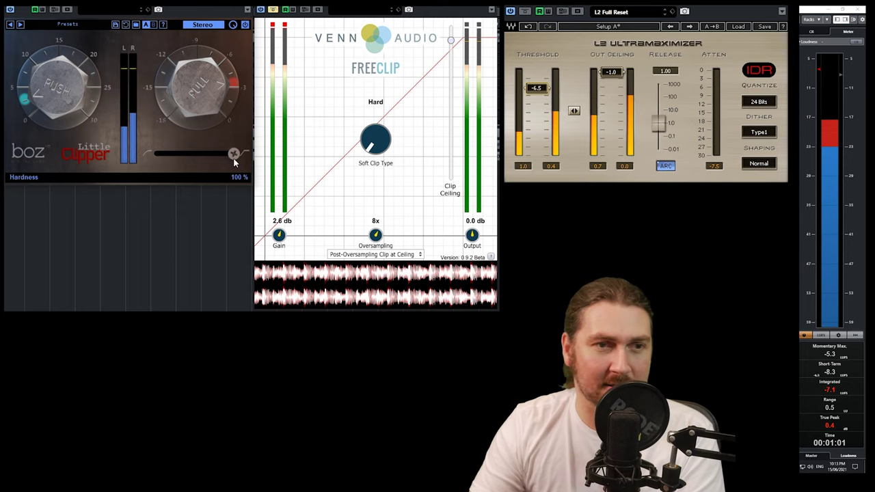
drag(235, 162, 157, 156)
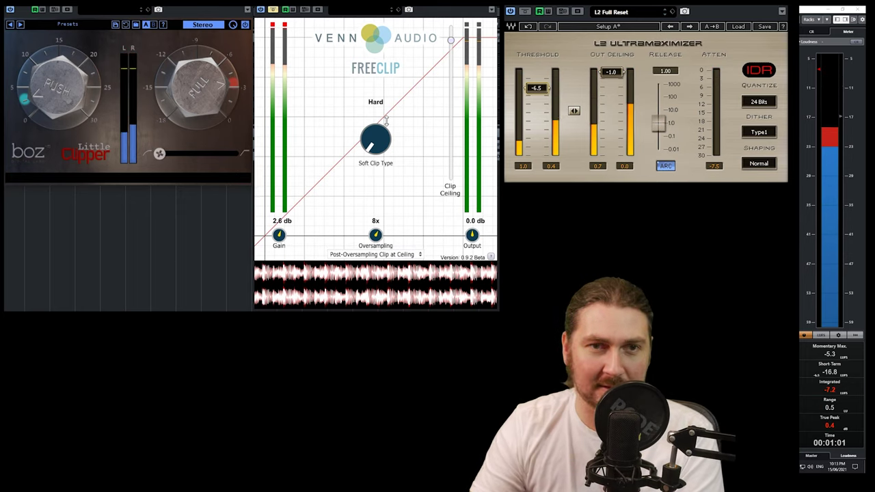
Switch FreeClip to Arctangent, reset its gain to 0.0 dB, and zero Little Clipper's push.
drag(386, 121, 387, 82)
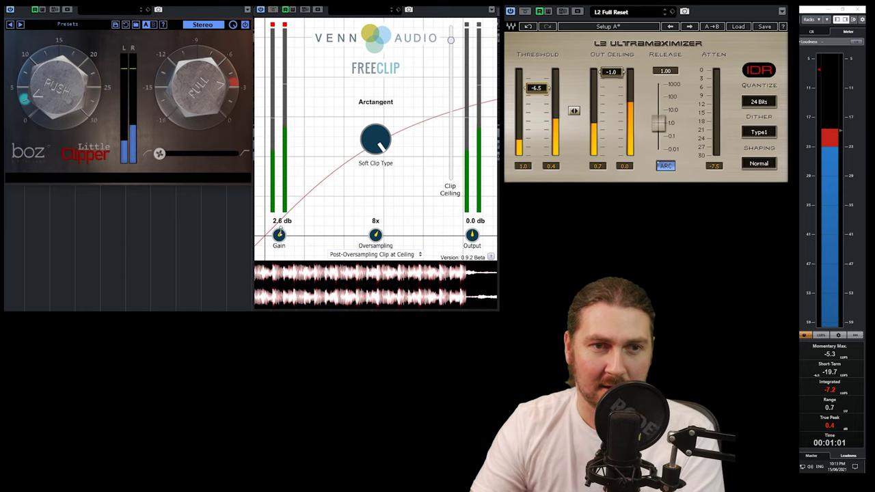
double_click(279, 234)
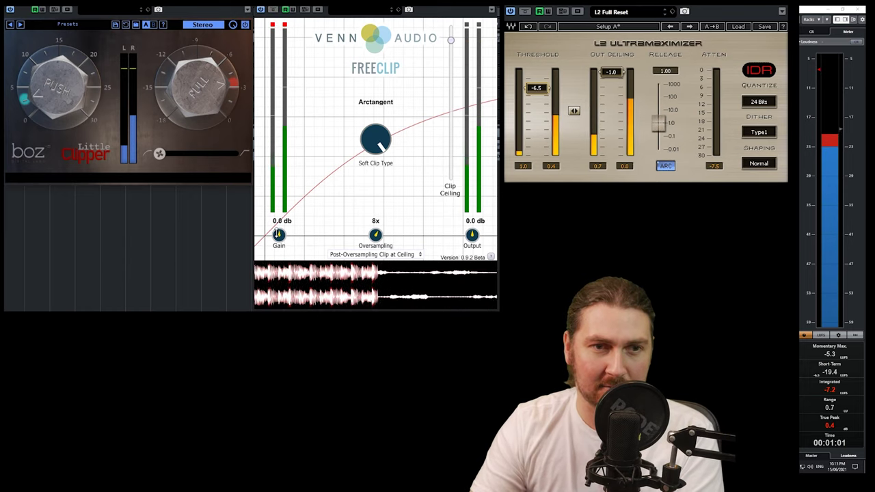
double_click(49, 102)
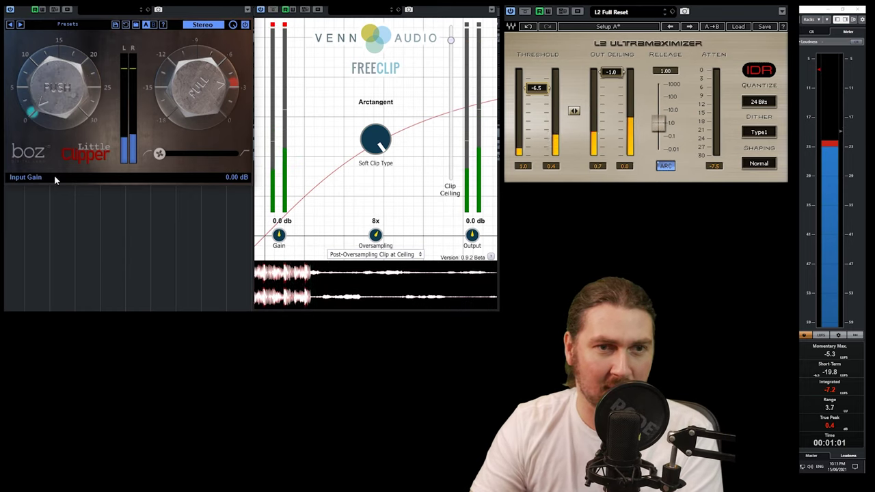
Disable Little Clipper, restart the loudness measurement, and set L2's threshold to -5.0.
click(244, 26)
click(839, 351)
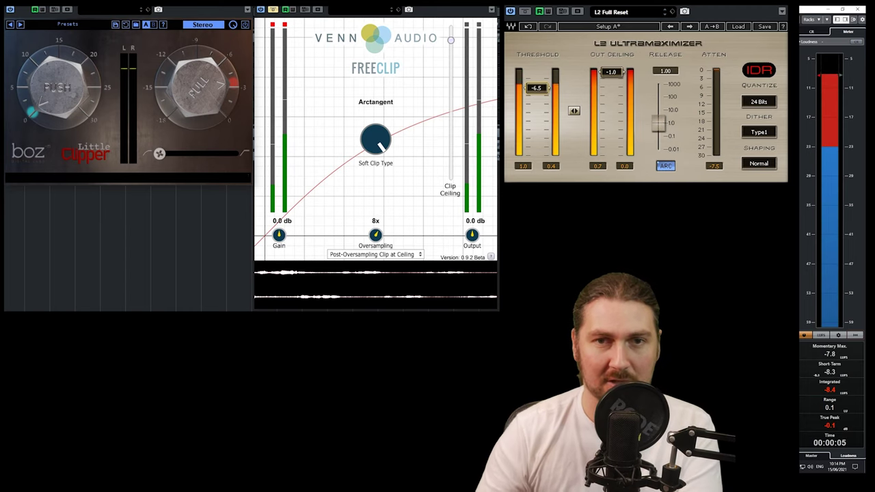
drag(538, 89, 536, 82)
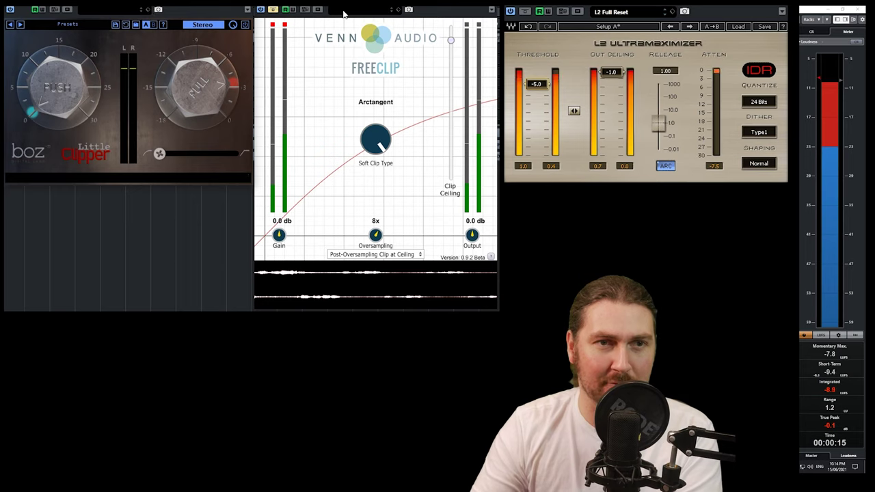
Put FreeClip back in the master chain and raise its gain to 1.0 dB.
click(274, 10)
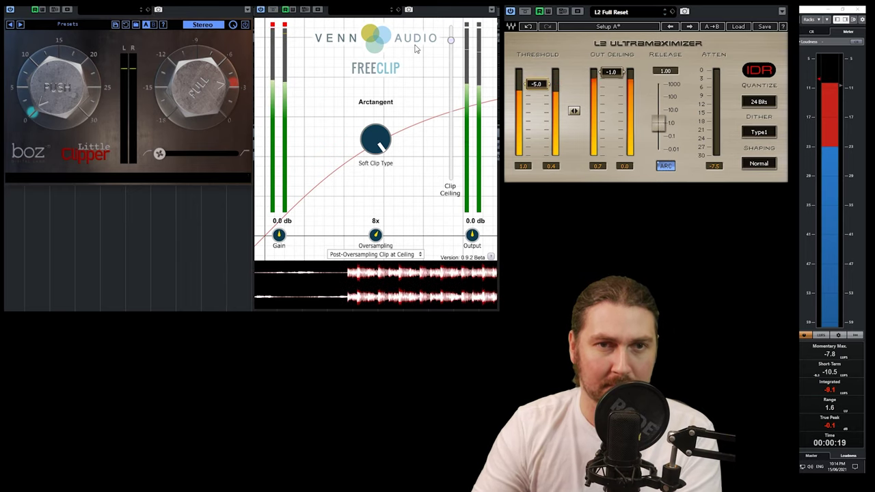
scroll(279, 234, up, 1)
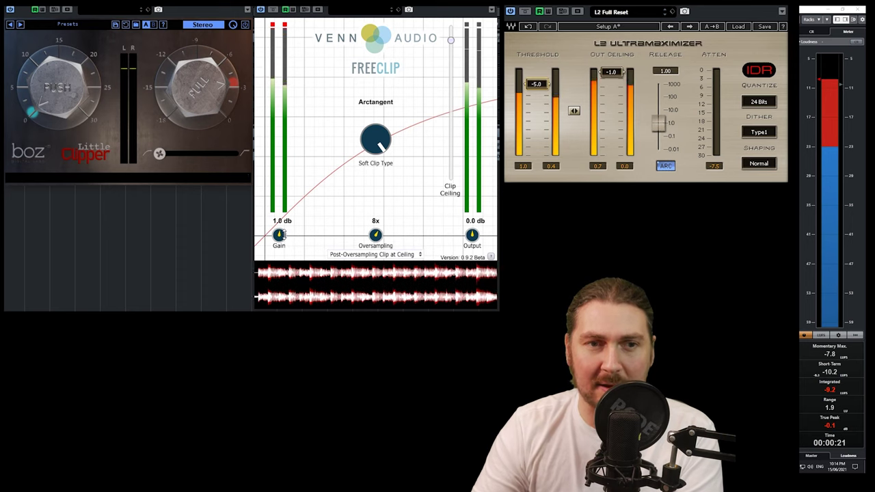
mouse_move(37, 121)
scroll(52, 99, up, 1)
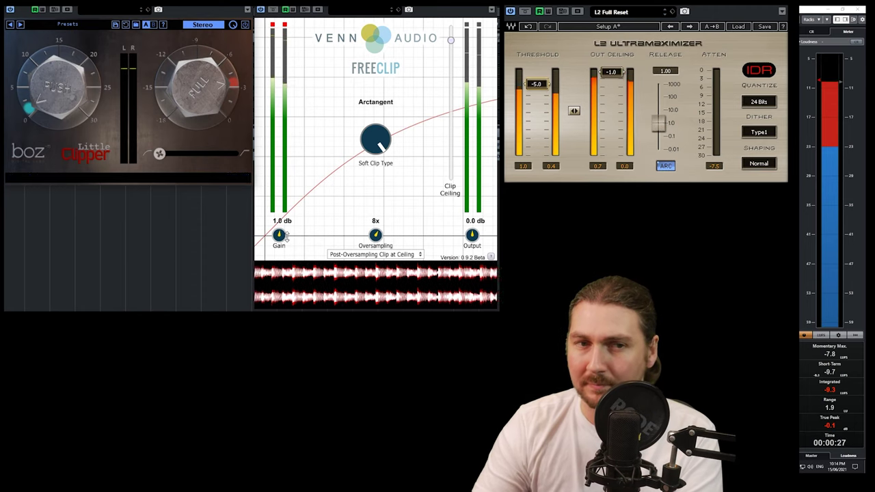
A/B FreeClip against Little Clipper, leave Little Clipper off, and choose the Hyperbolic Tan curve.
click(272, 10)
click(245, 26)
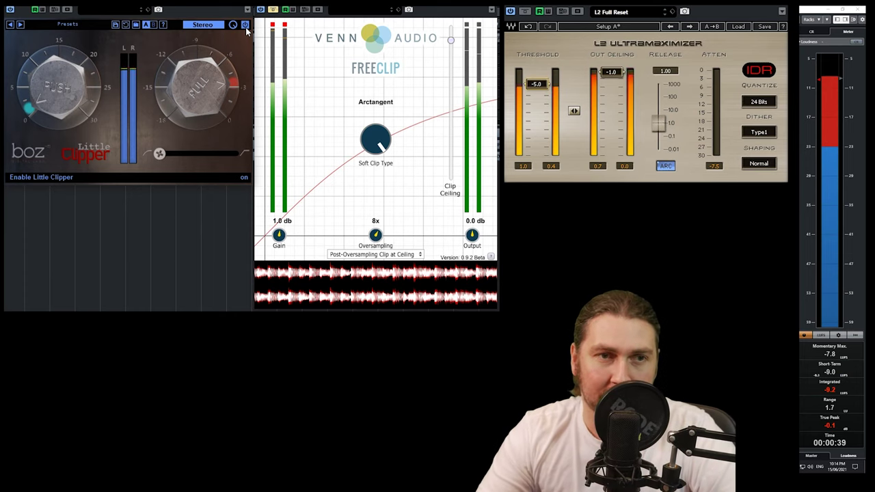
click(245, 26)
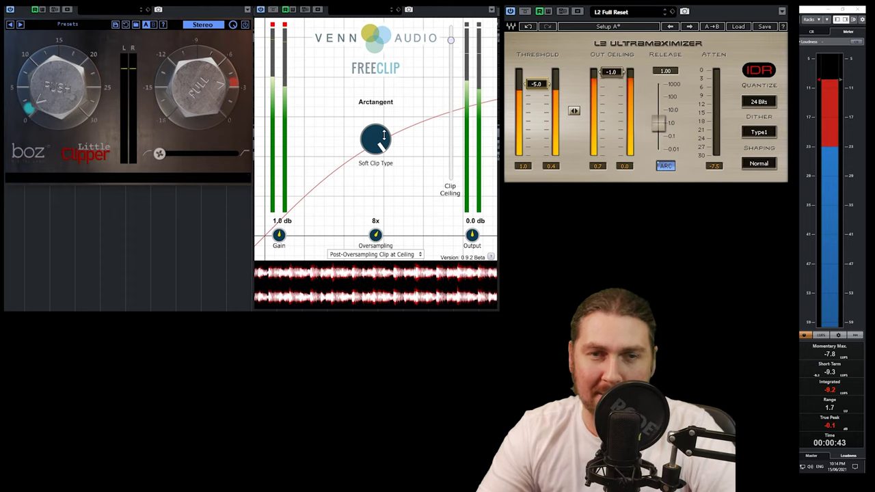
mouse_move(381, 139)
mouse_down()
mouse_move(378, 147)
mouse_move(378, 130)
mouse_up()
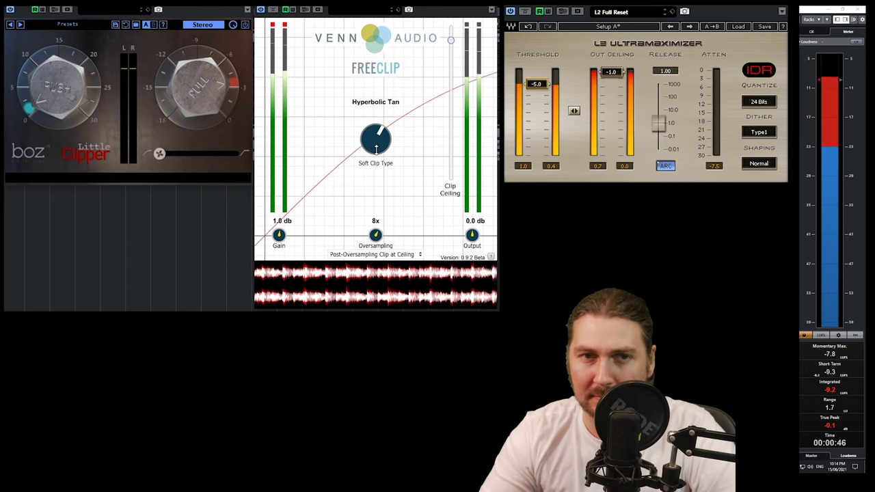
Bypass FreeClip, re-enable Little Clipper, and set its hardness to about 48%.
click(272, 11)
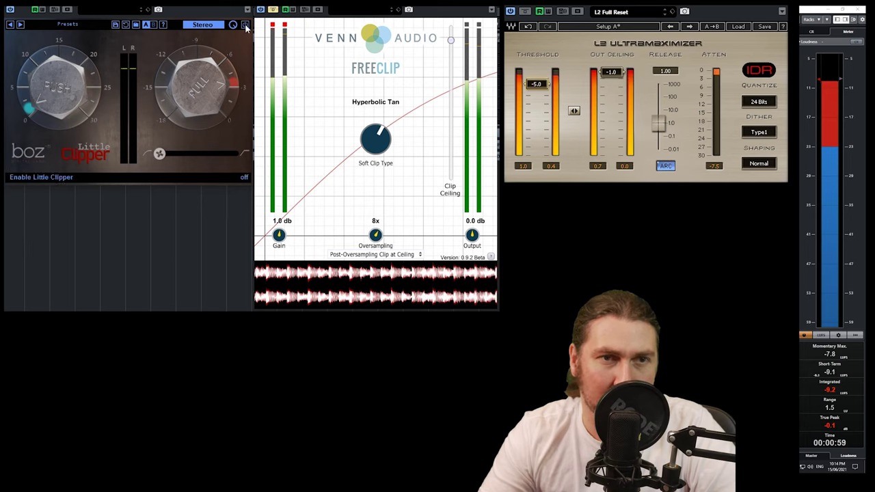
click(244, 25)
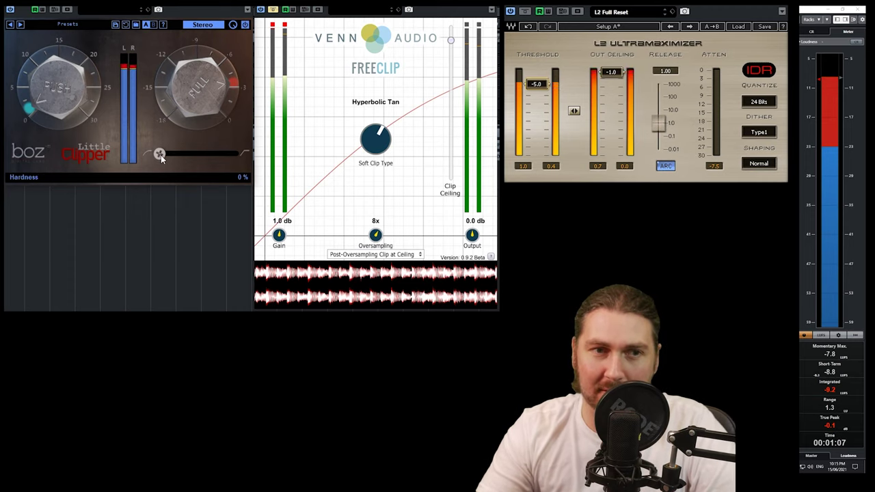
drag(161, 155, 203, 160)
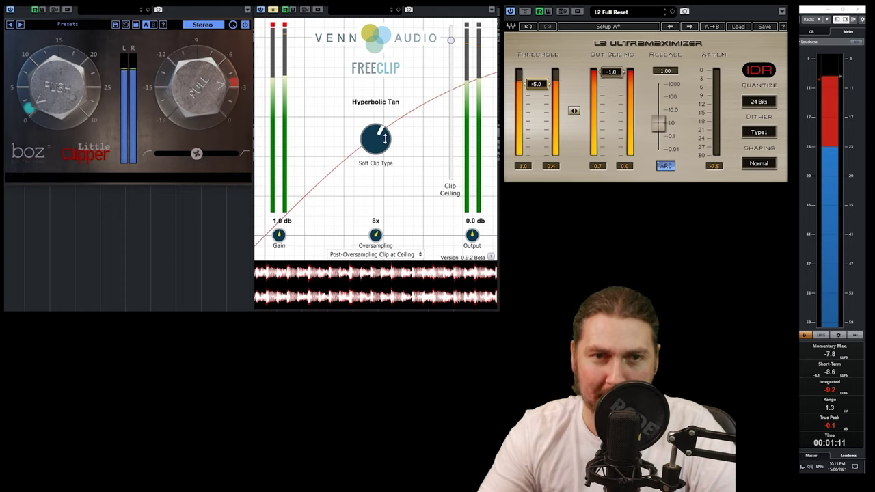
Switch FreeClip to the Cubic curve, bring its gain to 9.0 dB, and hide the plug-in windows.
drag(390, 140, 380, 157)
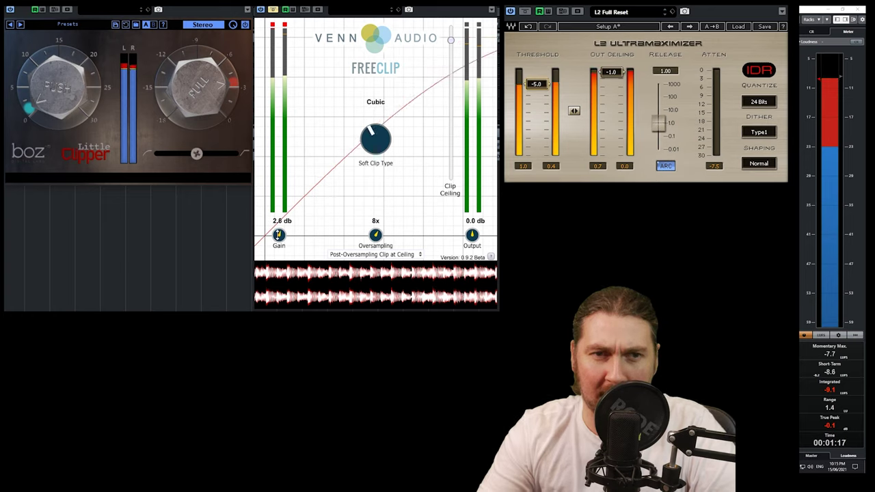
drag(278, 235, 269, 216)
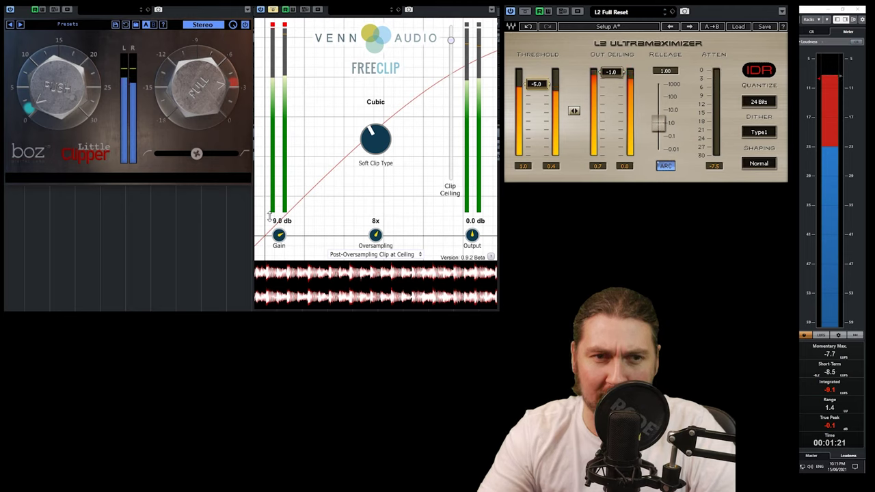
drag(60, 86, 59, 19)
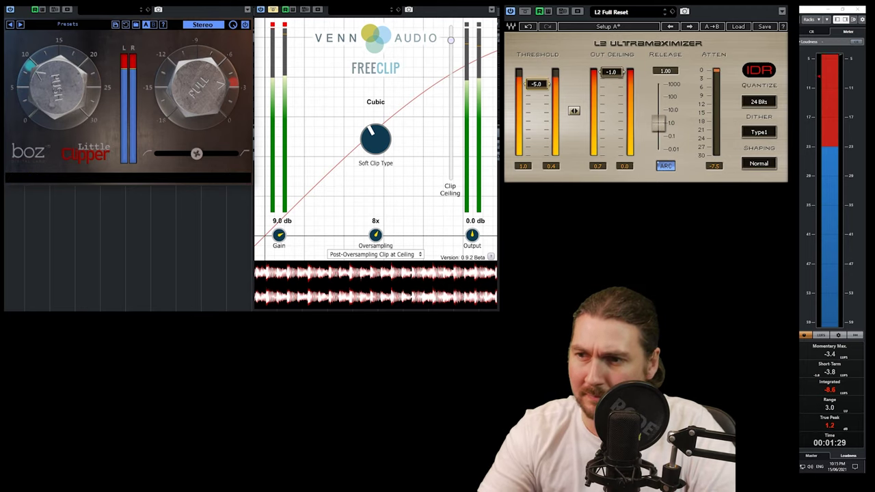
key(ctrl+shift+w)
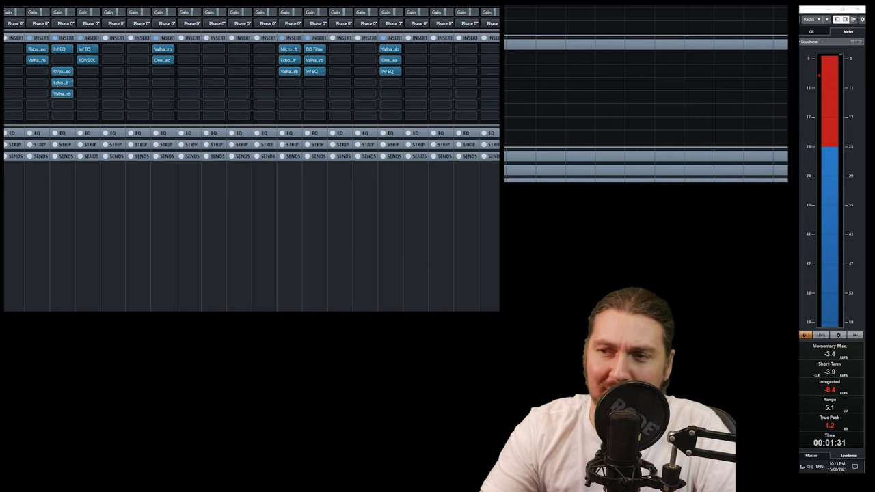
Show the plug-in windows again and A/B FreeClip against Little Clipper.
key(ctrl+shift+w)
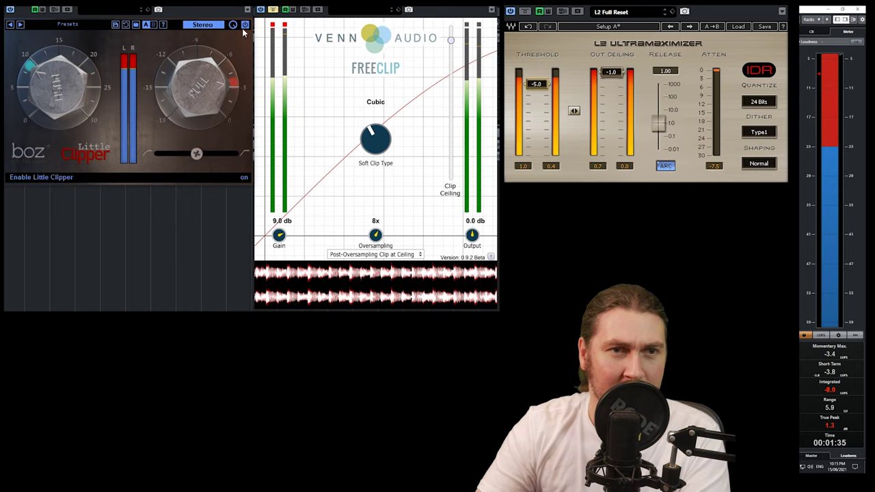
click(272, 9)
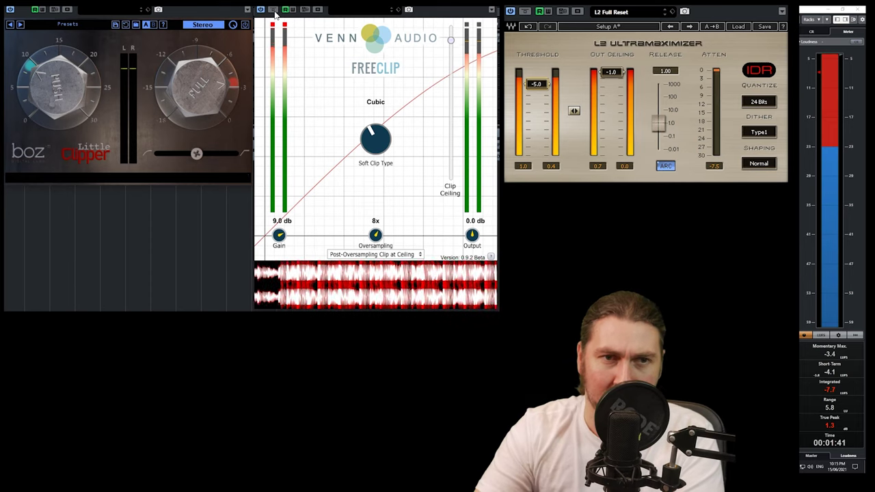
click(245, 25)
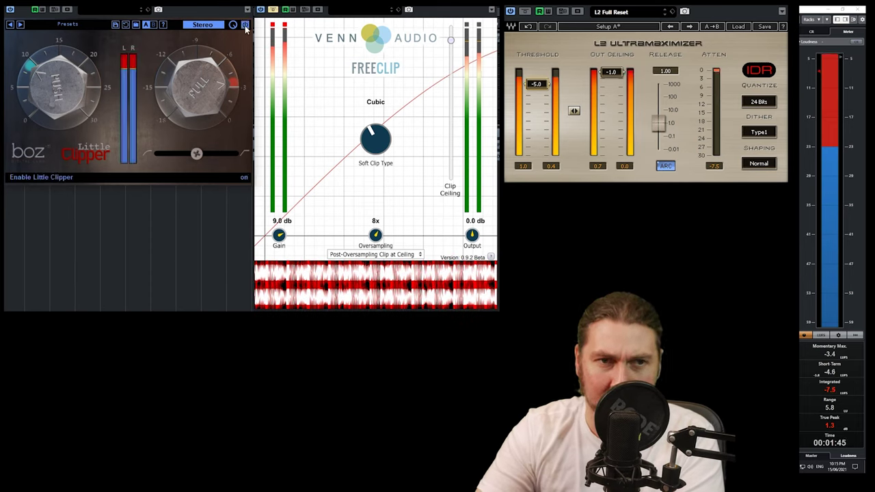
click(245, 25)
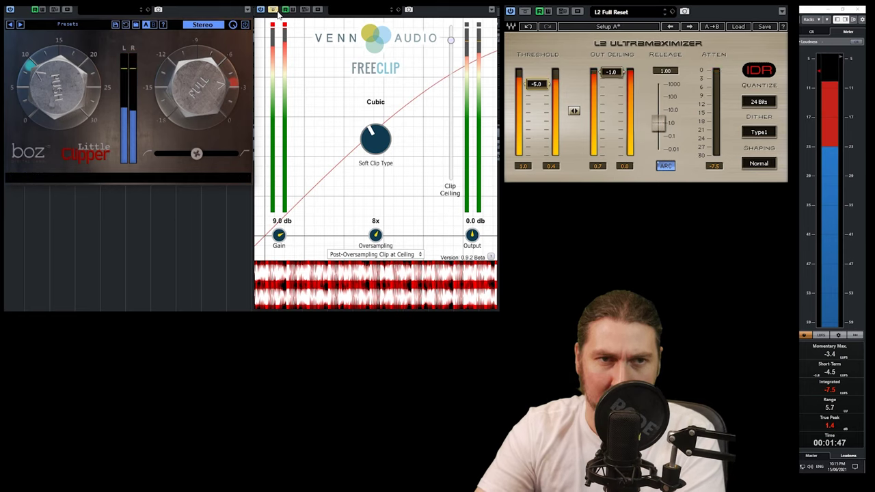
click(273, 9)
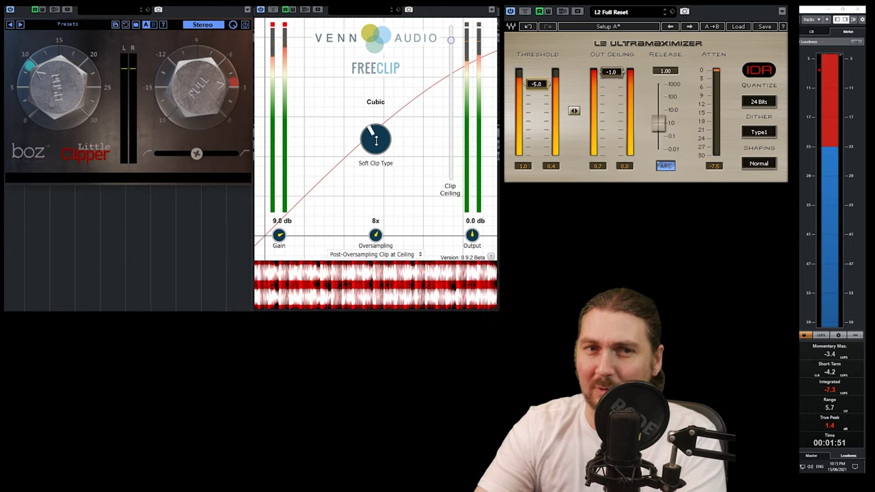
Set FreeClip to Hard at 0.0 dB gain, and Little Clipper to full blend with minimum push.
drag(375, 143, 375, 170)
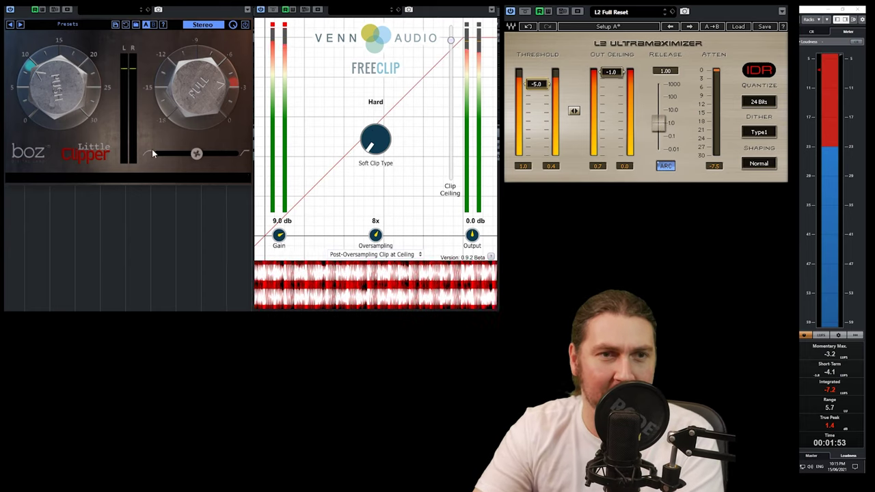
drag(196, 153, 233, 152)
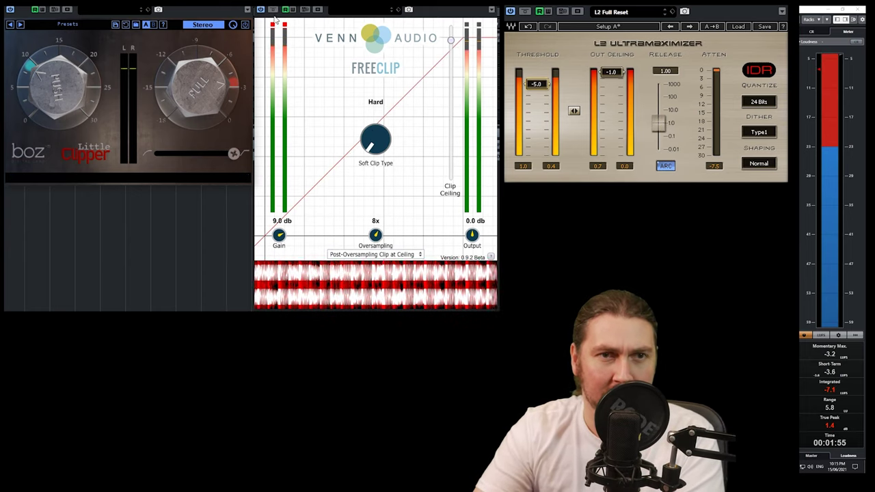
click(272, 9)
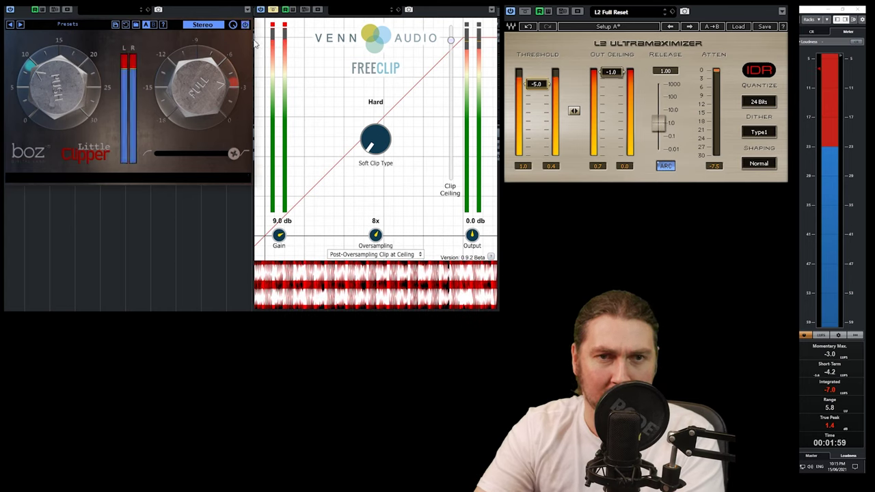
click(244, 25)
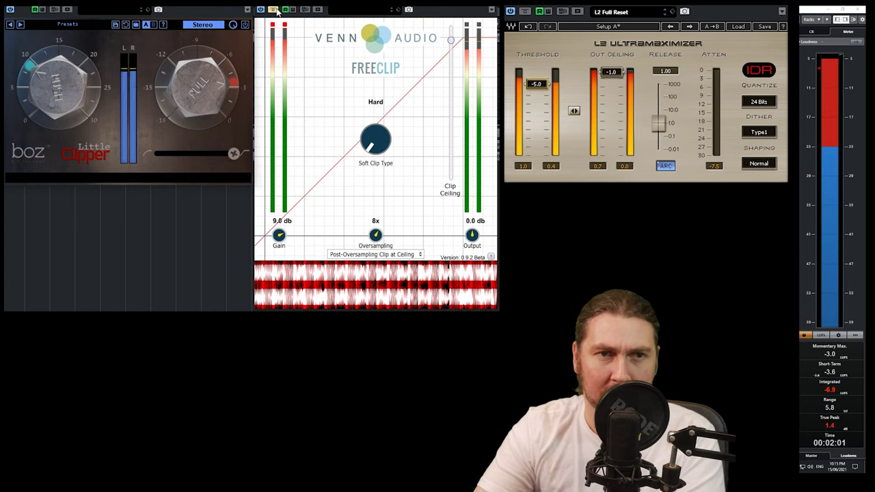
click(272, 9)
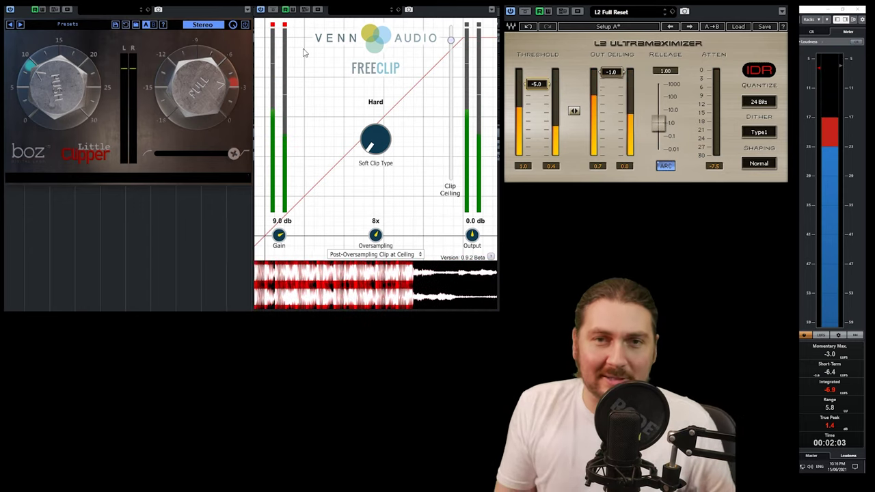
double_click(278, 235)
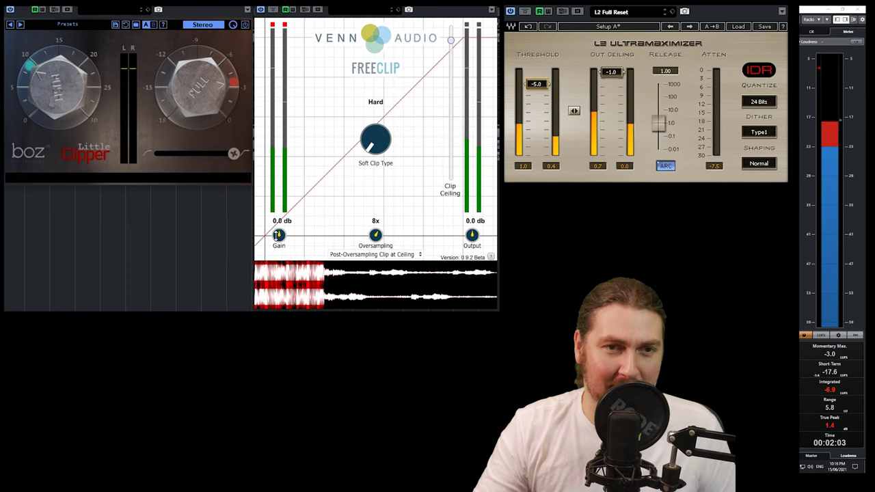
drag(58, 85, 123, 232)
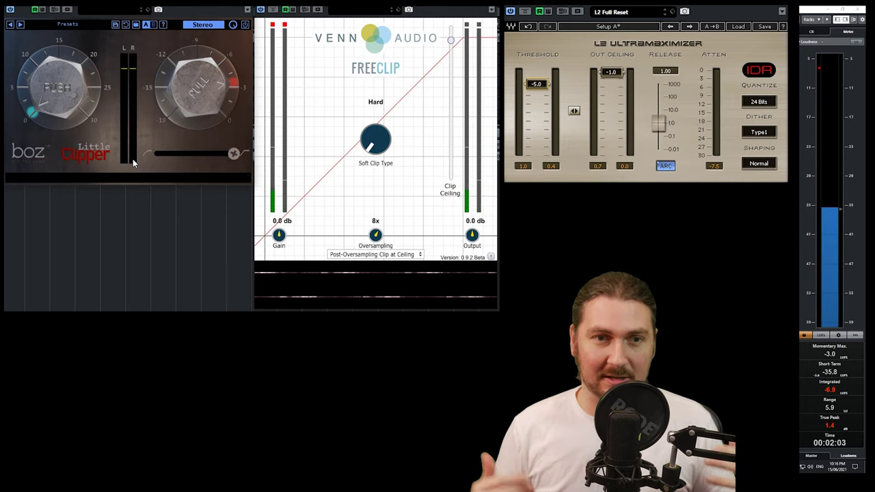
click(228, 181)
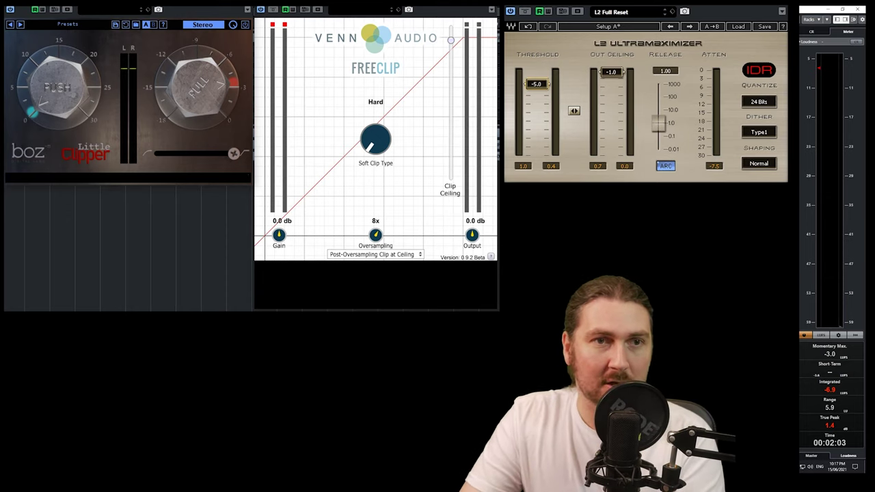
Close Little Clipper, zoom the arrangement around bar 121, and select the WA Melbourne Kick1 track.
key(Escape)
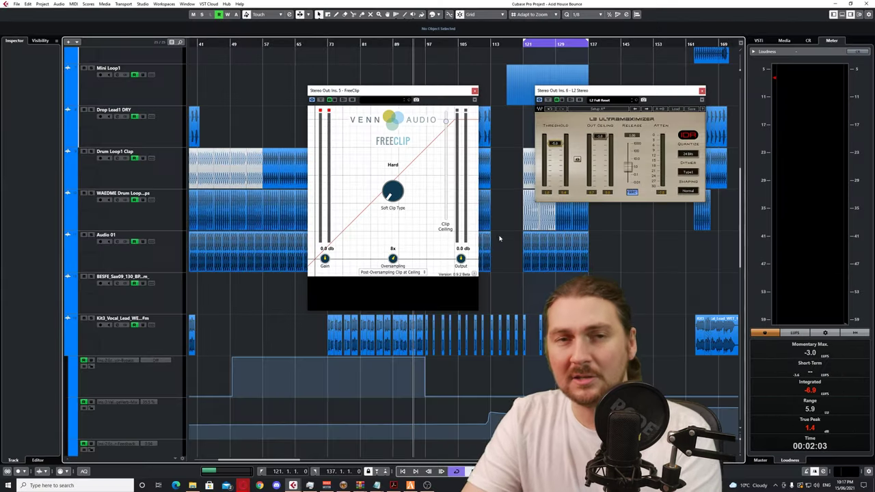
scroll(523, 149, up, 10)
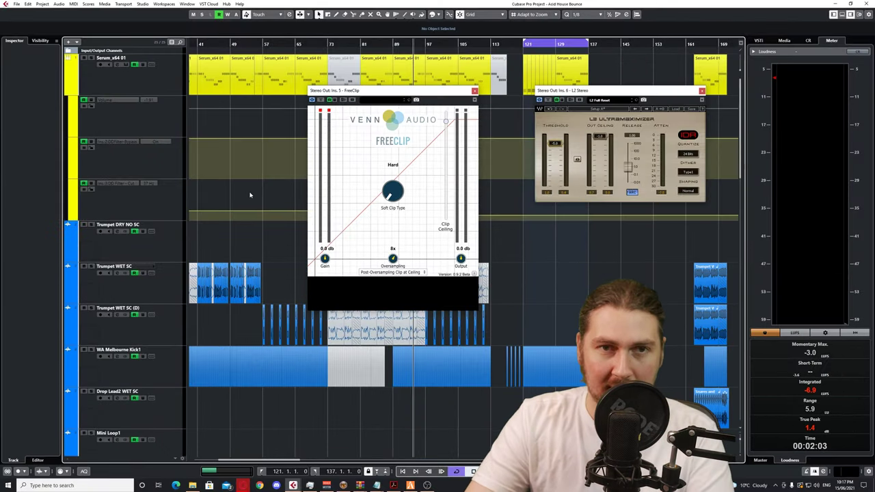
scroll(493, 209, down, 3)
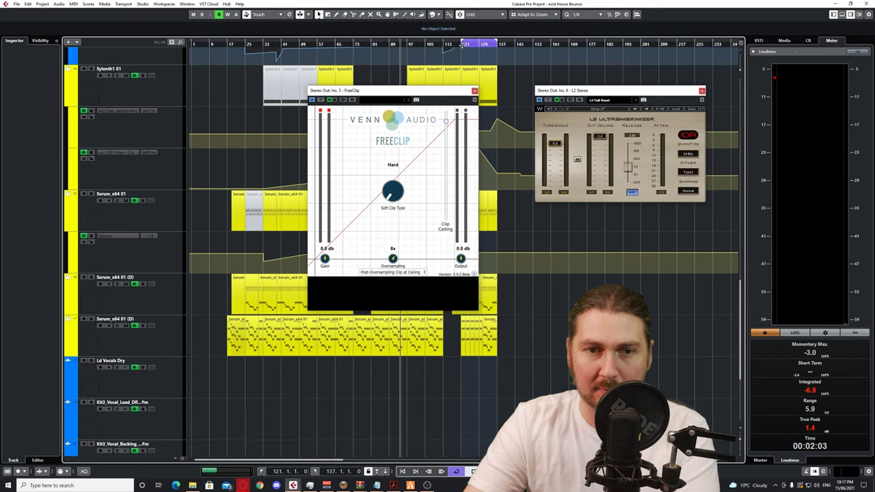
drag(469, 42, 476, 134)
scroll(476, 134, up, 5)
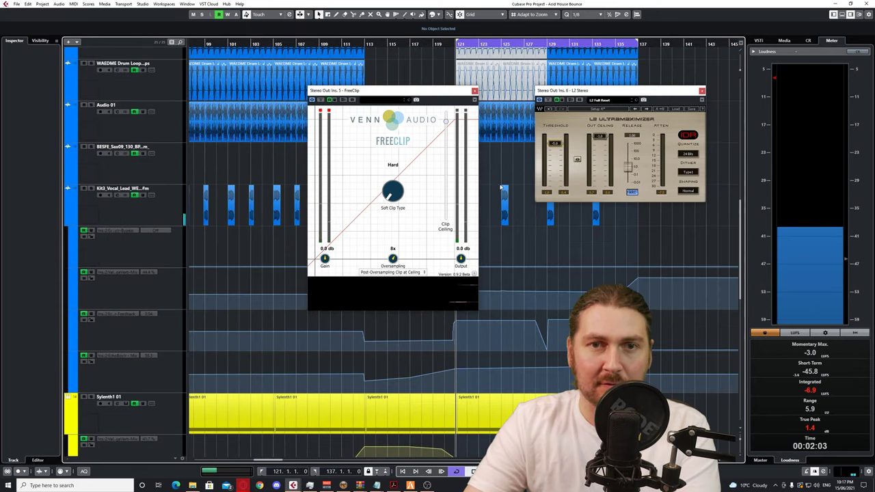
scroll(410, 150, up, 5)
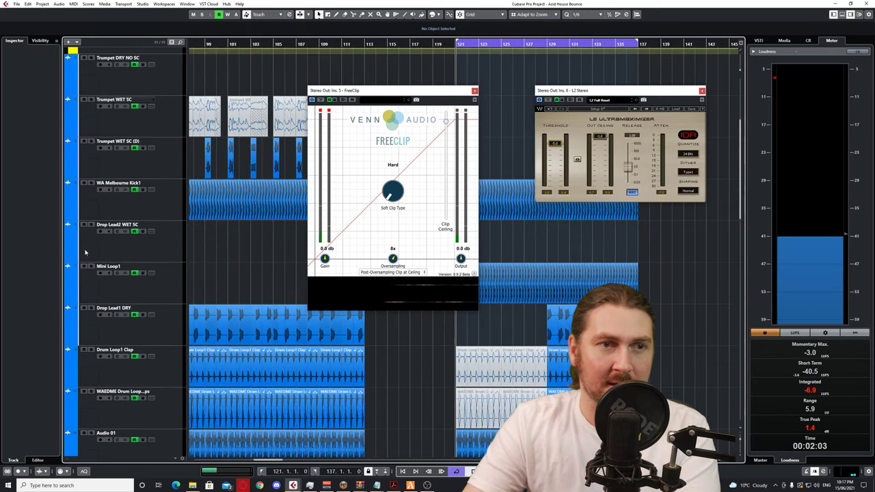
click(338, 159)
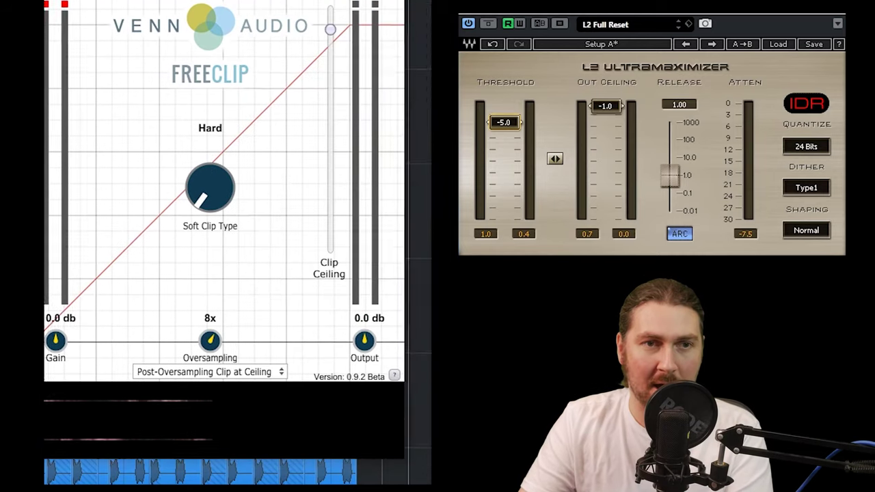
Play the kick and set FreeClip's clip ceiling near -16.2 dB with gain at 7.8 dB.
key(space)
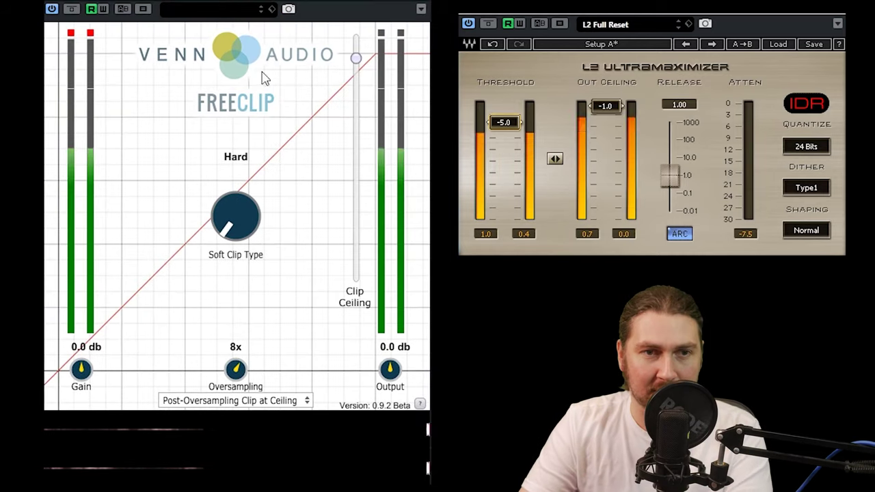
mouse_move(356, 63)
drag(355, 62, 344, 175)
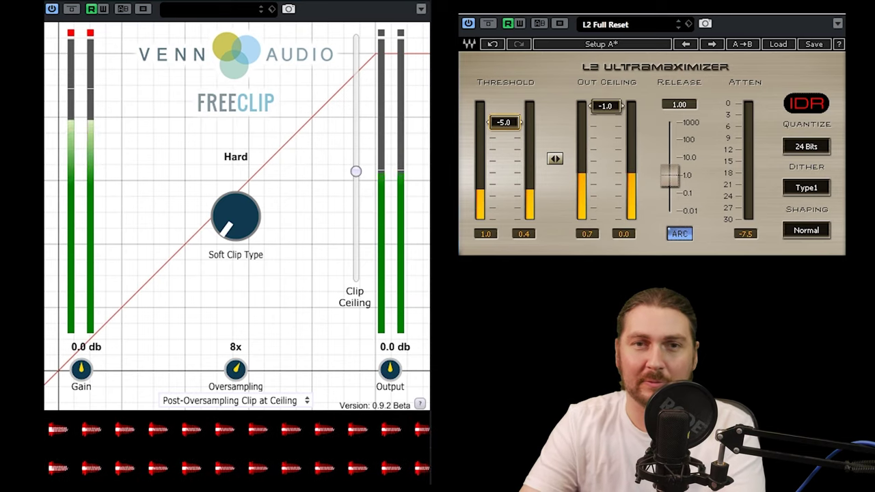
drag(80, 369, 81, 345)
drag(356, 171, 355, 135)
Audition Arctangent, Hard and Cubic curves, drive gain to 20 dB, then settle gain at 2.6 dB.
drag(241, 213, 242, 198)
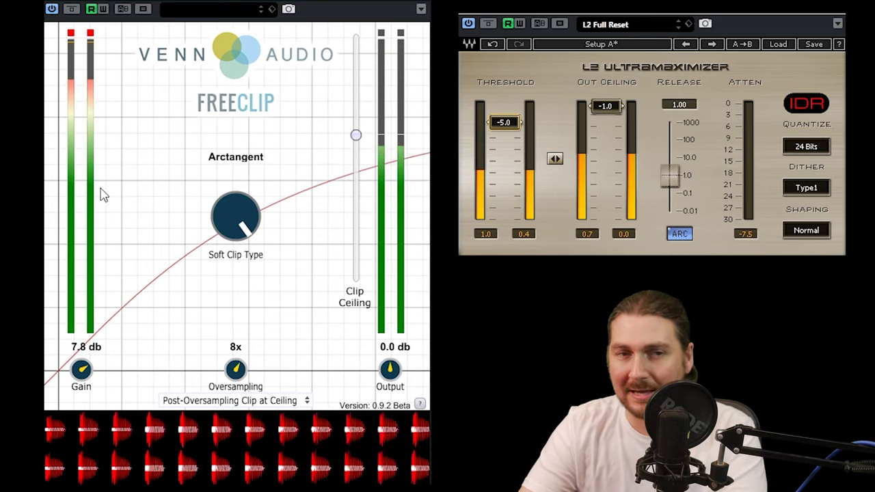
drag(231, 193, 231, 208)
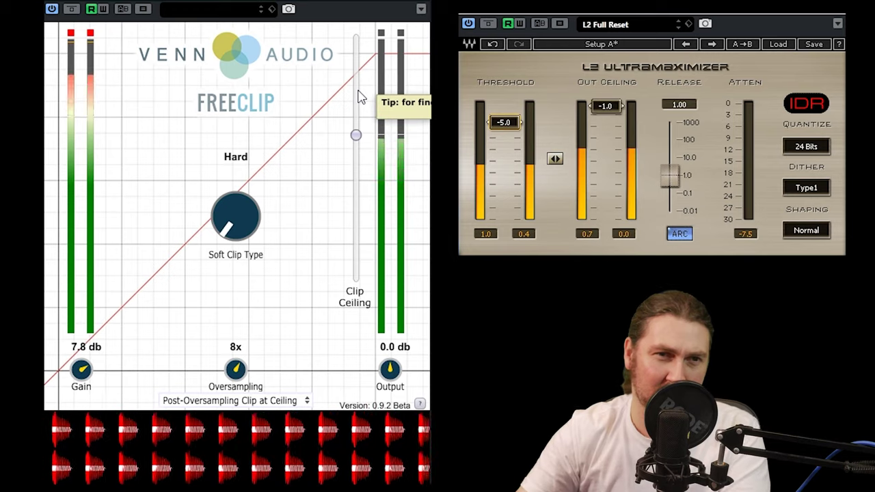
drag(250, 209, 250, 191)
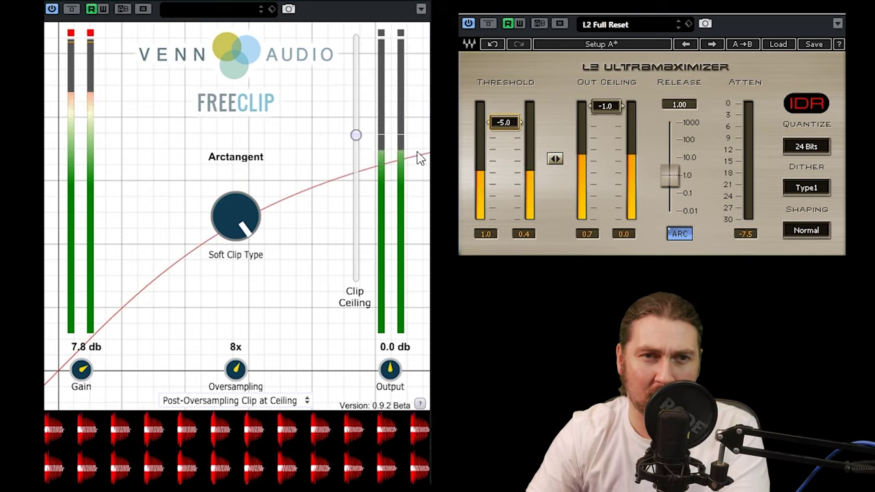
mouse_move(87, 295)
mouse_down()
mouse_move(83, 320)
mouse_move(80, 306)
mouse_up()
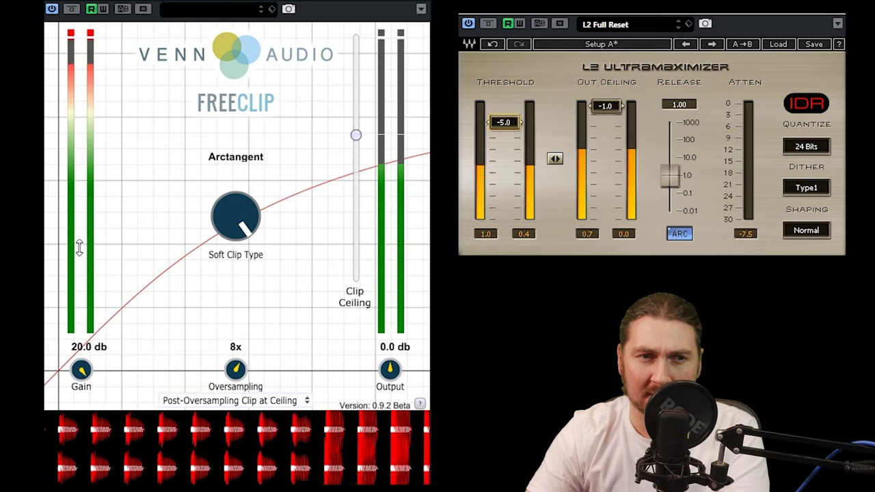
drag(237, 192, 211, 369)
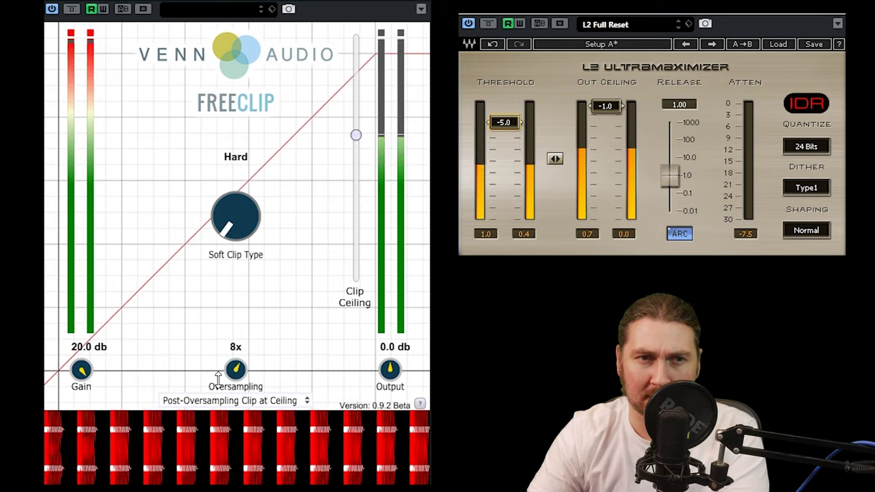
drag(250, 211, 244, 53)
drag(81, 370, 100, 429)
drag(71, 391, 27, 381)
After comparing Hyperbolic Tan and Cubic, settle on Quintic with 5.8 dB gain and ceiling near -7.7 dB.
drag(243, 212, 244, 222)
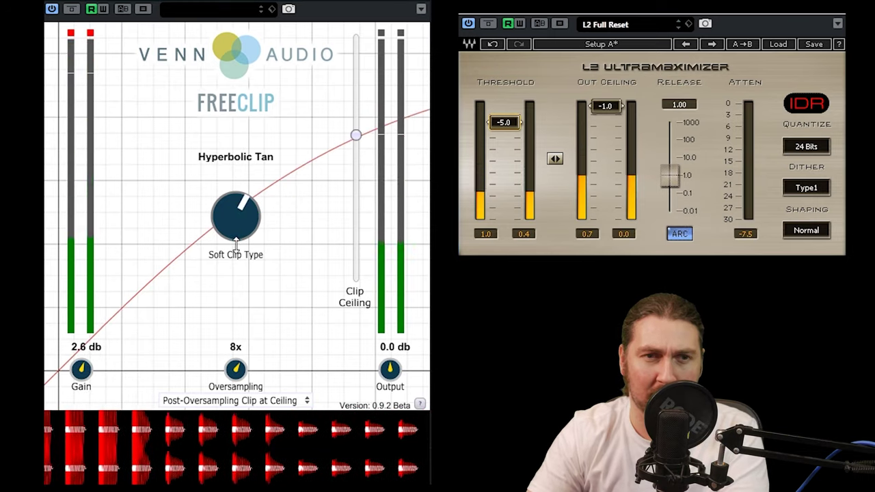
drag(355, 135, 359, 96)
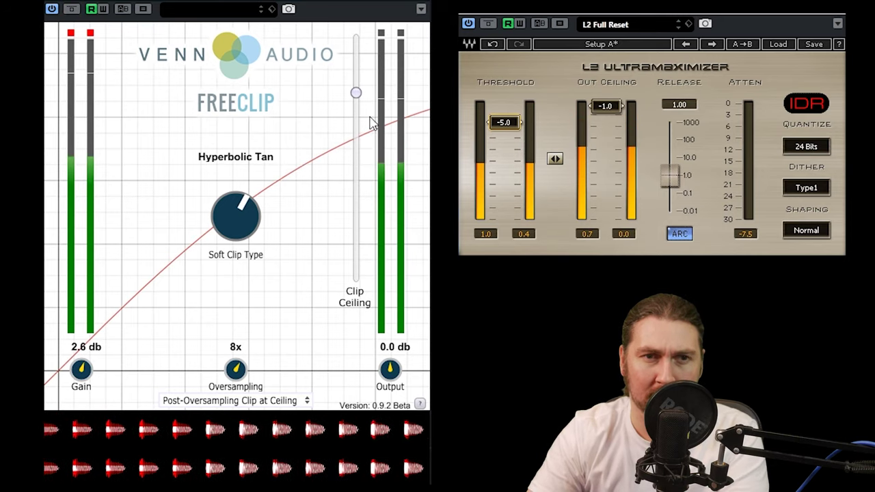
drag(355, 92, 356, 77)
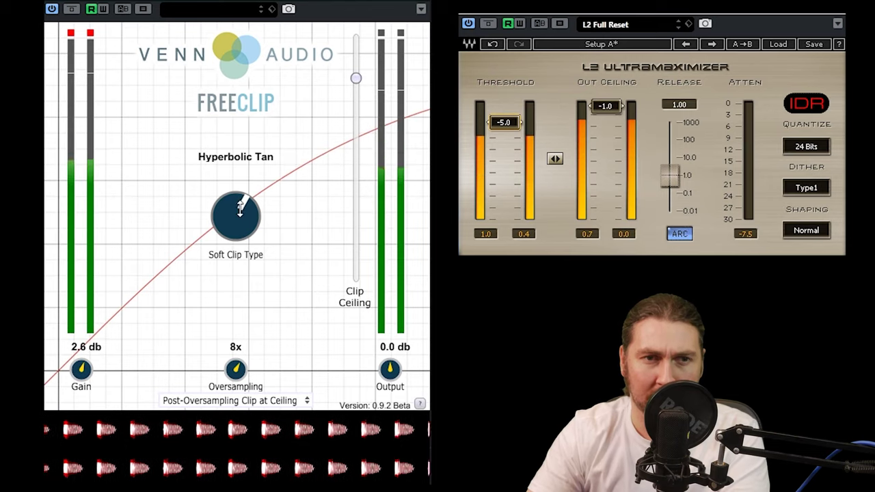
drag(240, 208, 241, 249)
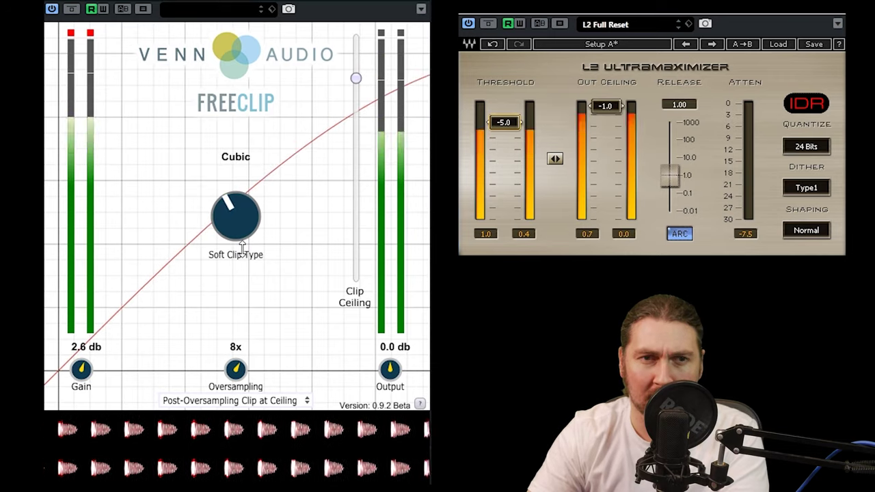
drag(83, 349, 82, 341)
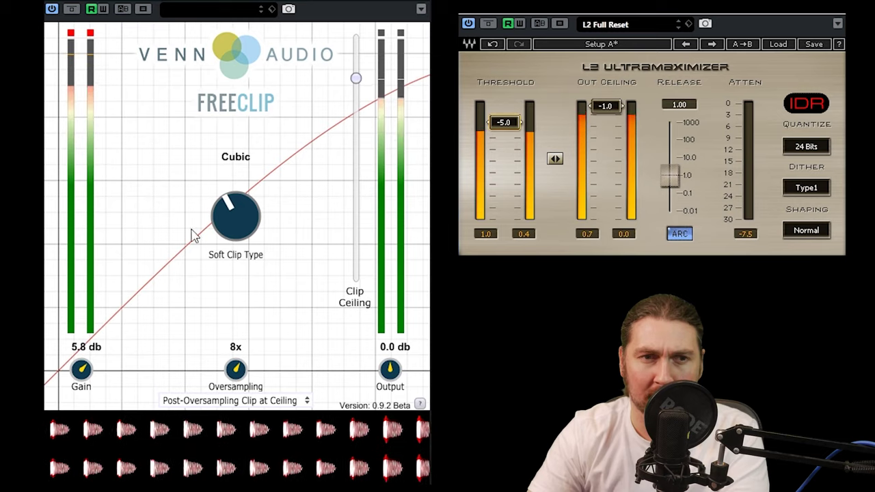
drag(236, 215, 230, 269)
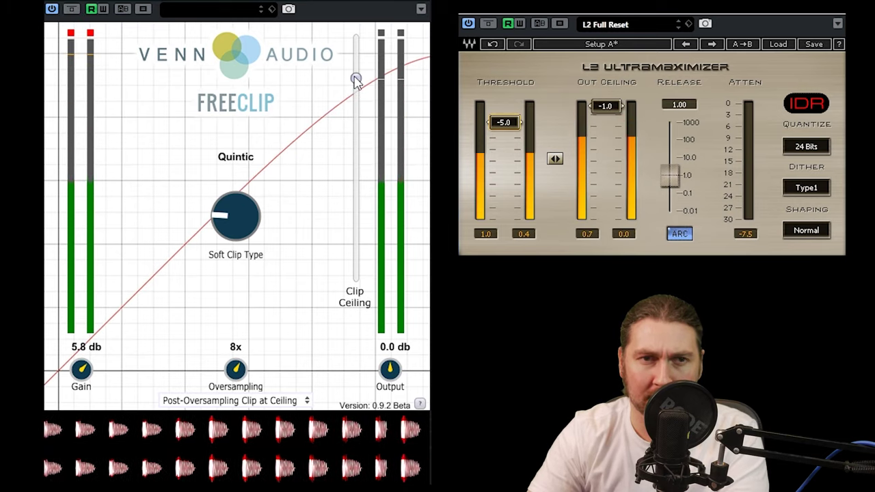
drag(355, 77, 354, 89)
A/B the clipper against the dry signal, then drop gain to 3.9 dB and lower the ceiling slightly.
click(72, 9)
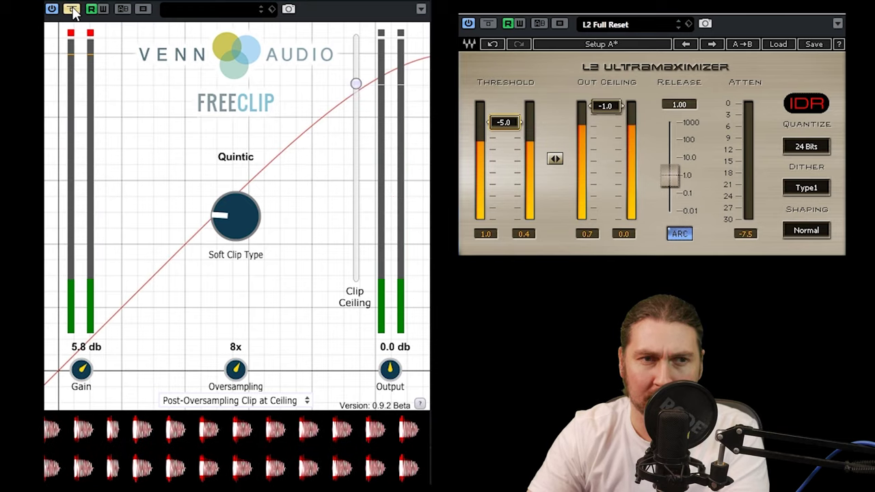
click(71, 9)
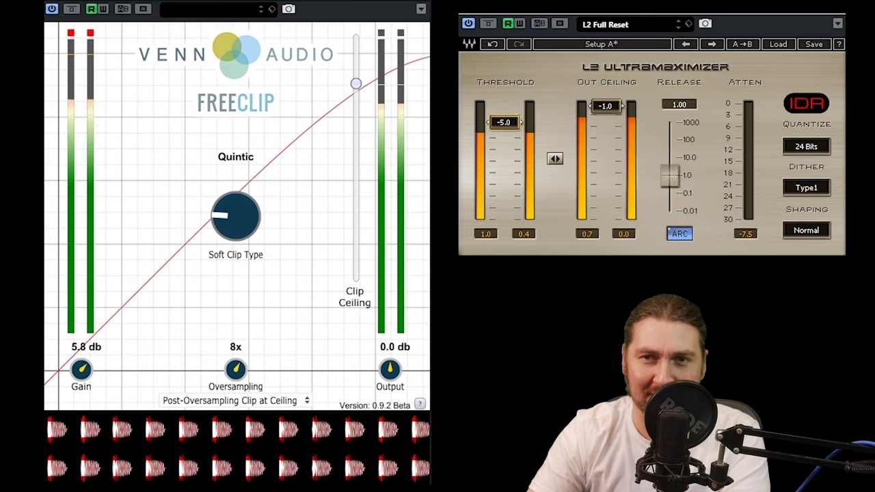
click(78, 10)
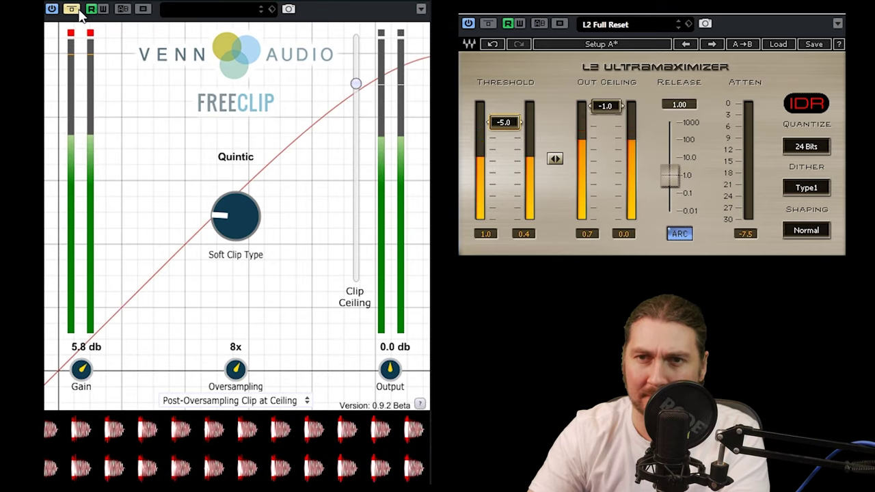
click(78, 10)
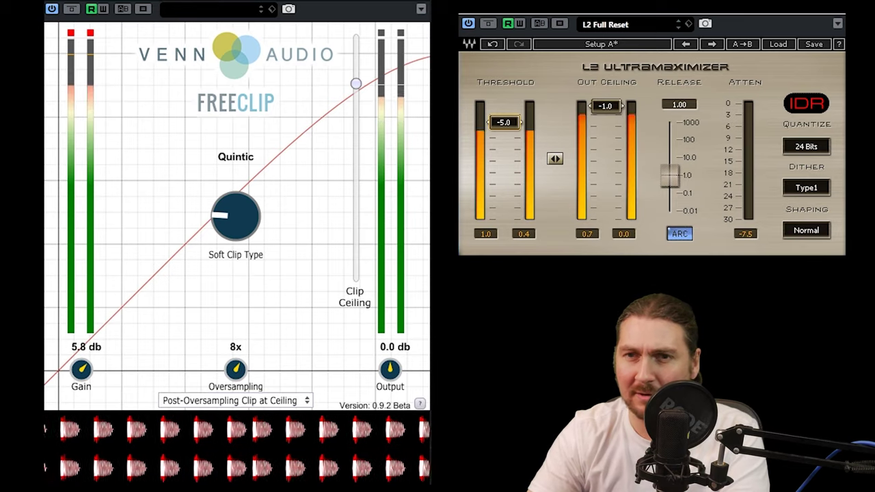
click(77, 10)
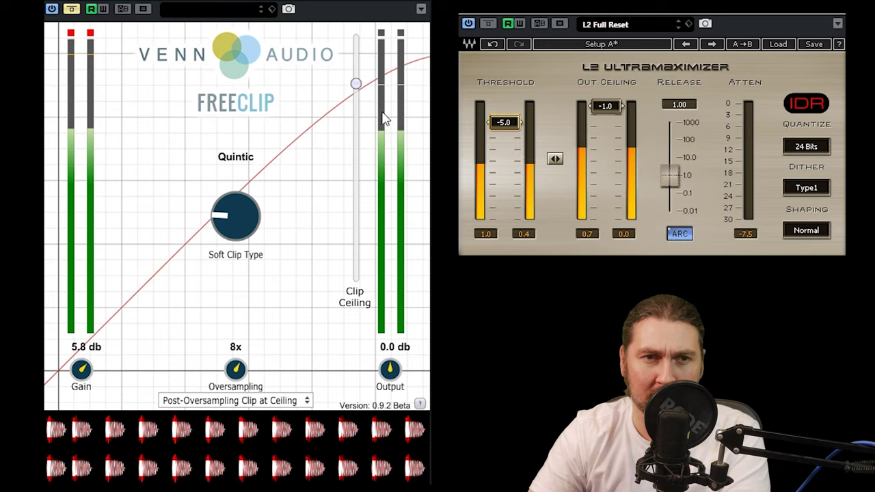
drag(83, 364, 80, 369)
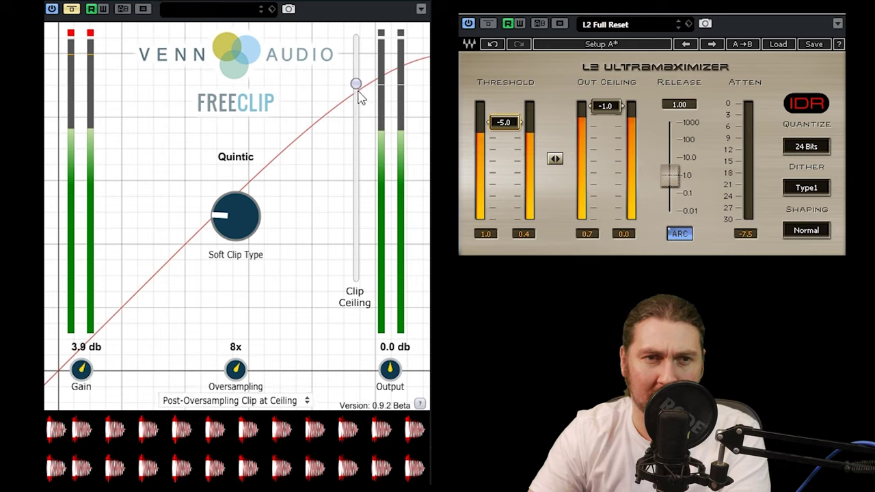
drag(357, 91, 357, 98)
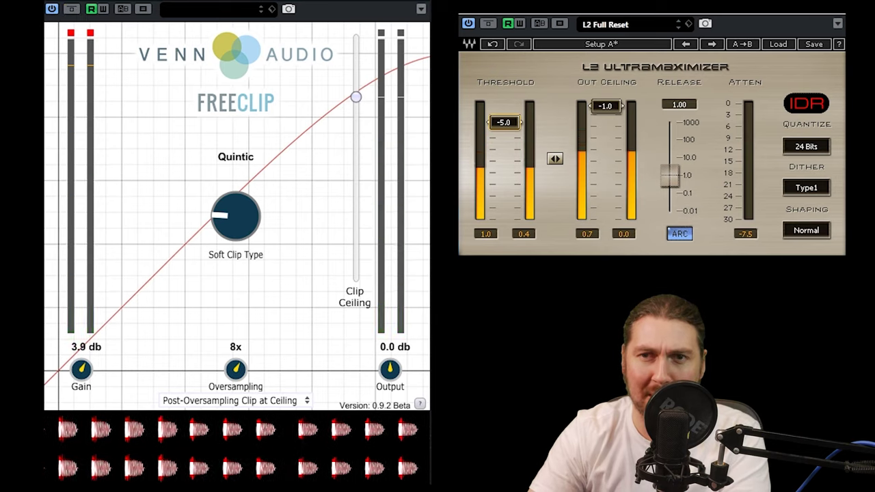
Set gain to 4.9 dB, pick the Hyperbolic Tan curve, raise the clip ceiling, and resume playback.
drag(253, 213, 220, 248)
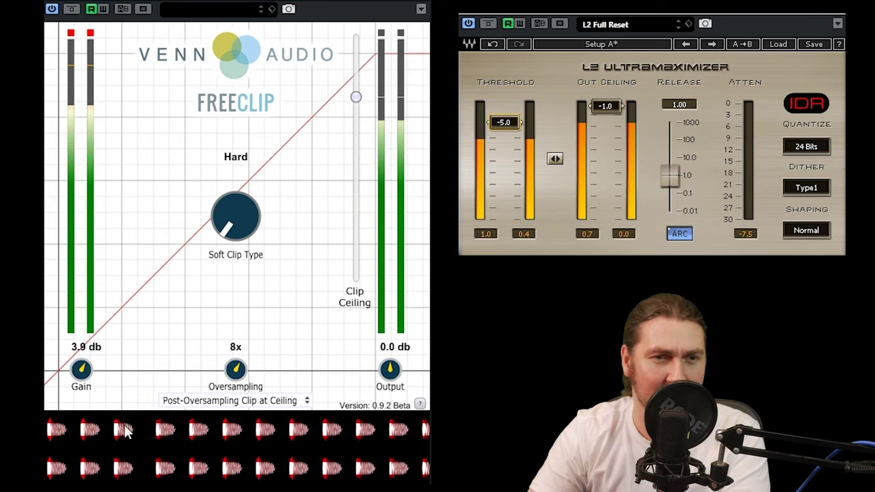
drag(81, 372, 82, 364)
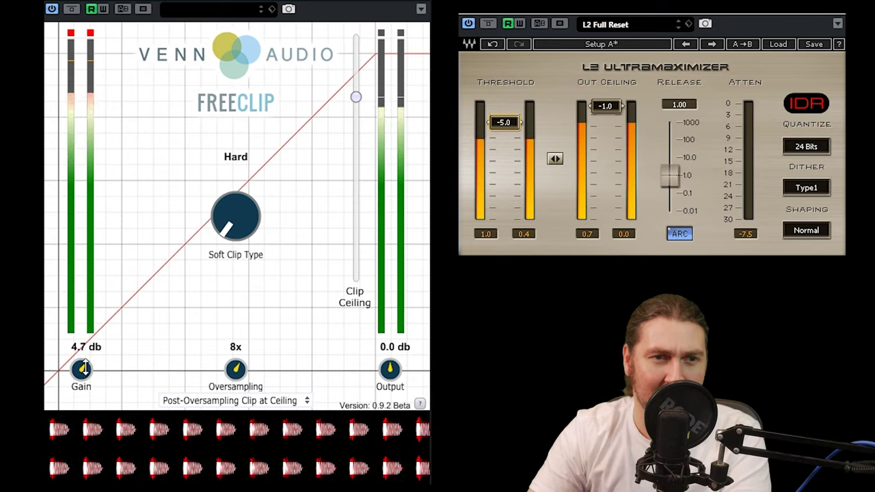
drag(233, 220, 241, 145)
mouse_move(356, 97)
mouse_down()
mouse_move(355, 115)
mouse_move(355, 82)
mouse_up()
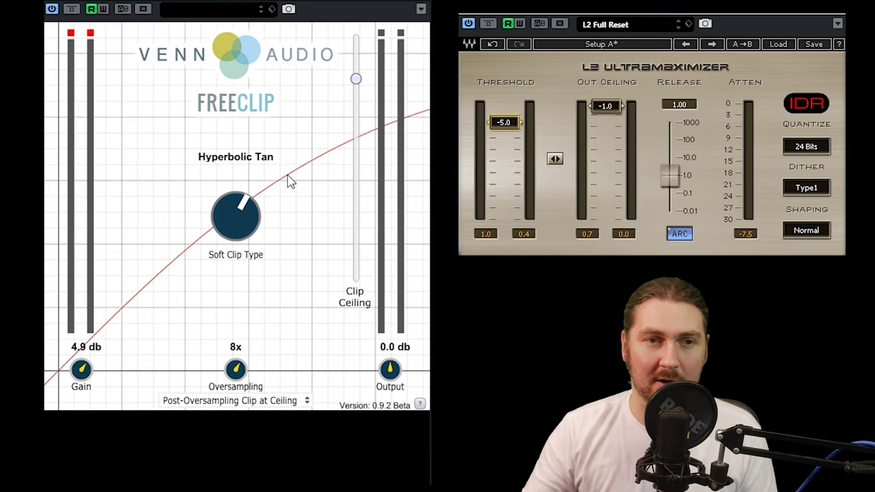
key(space)
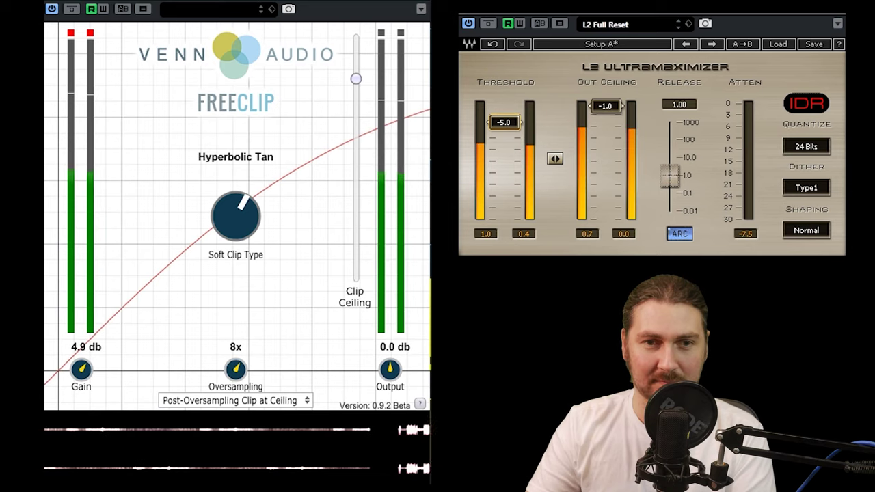
A/B the clipper, try Hard and Cubic curves, and set the ceiling around -15.8 dB.
click(72, 10)
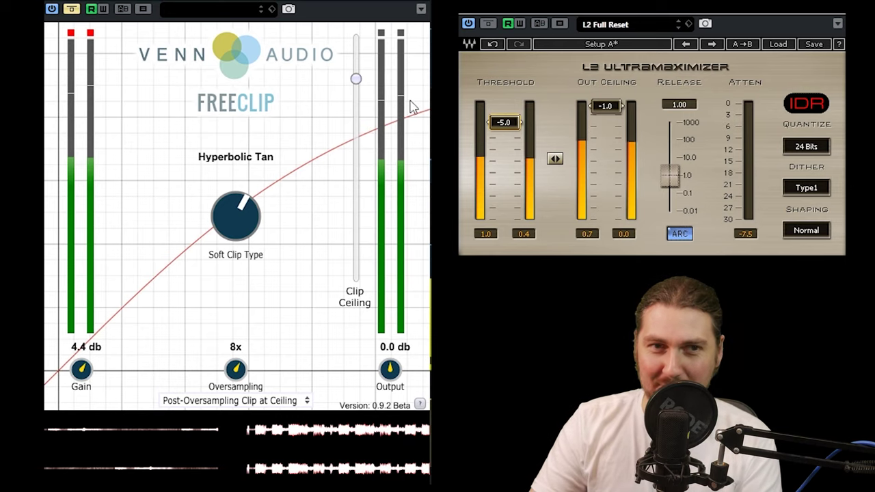
drag(355, 80, 354, 123)
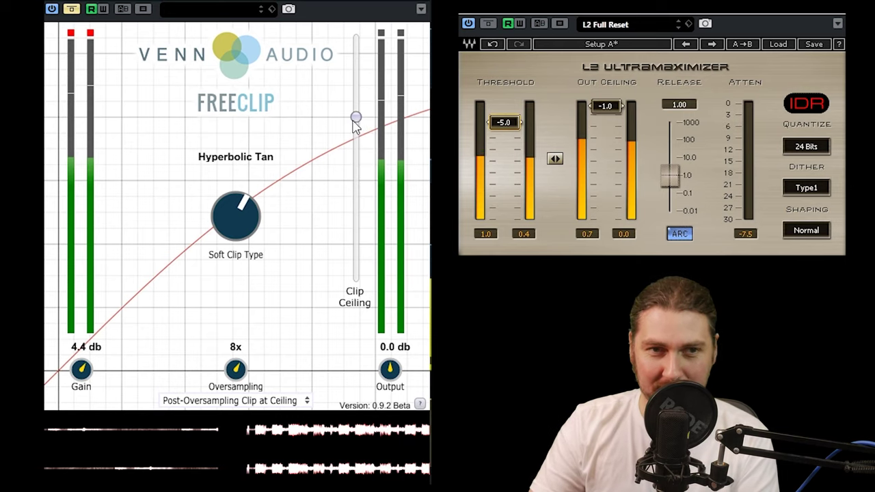
click(71, 9)
drag(355, 117, 356, 147)
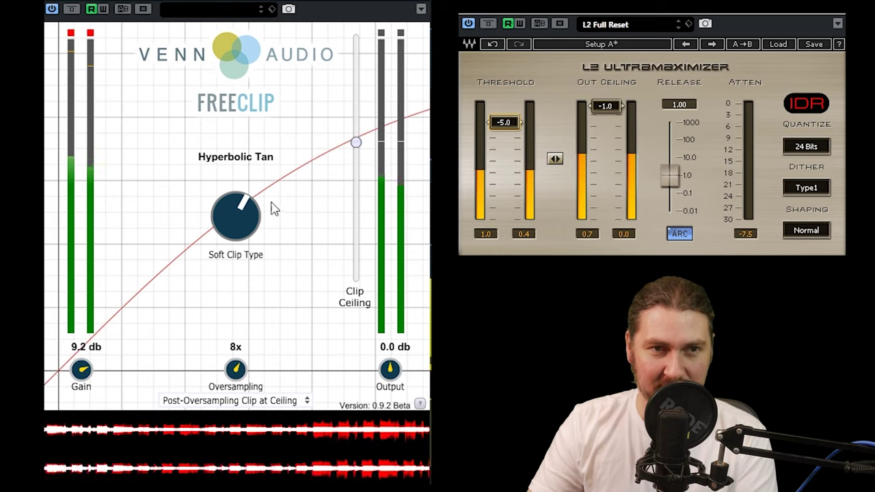
drag(245, 214, 246, 246)
drag(260, 204, 298, 142)
drag(356, 143, 355, 120)
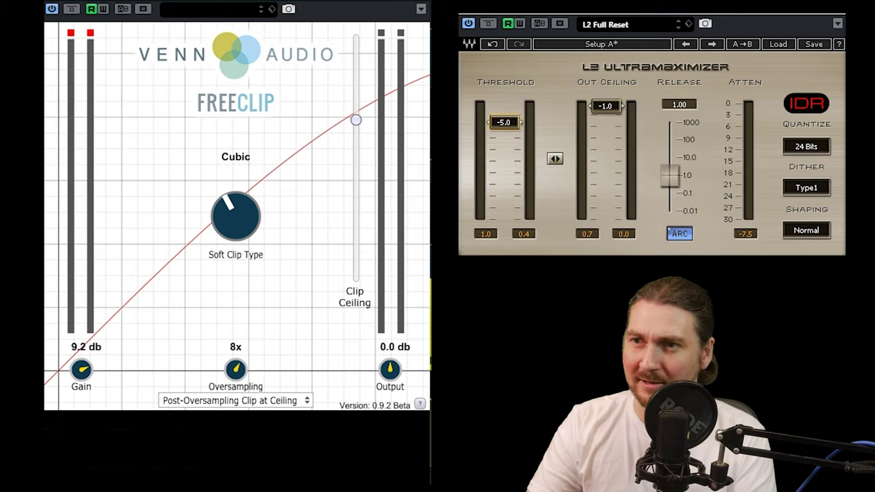
key(space)
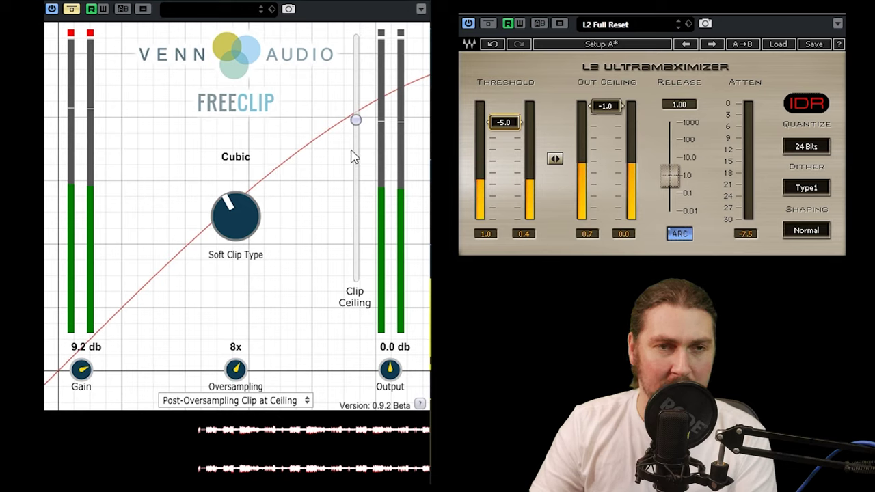
Set output to -5.1 dB, ceiling to about -23.6 dB, and audition Quintic, Cubic and Hyperbolic Tan.
click(71, 9)
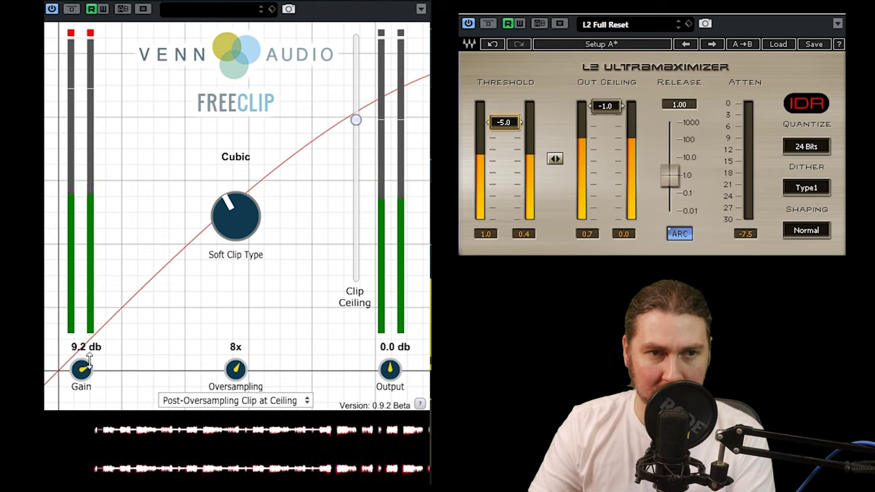
drag(381, 372, 382, 391)
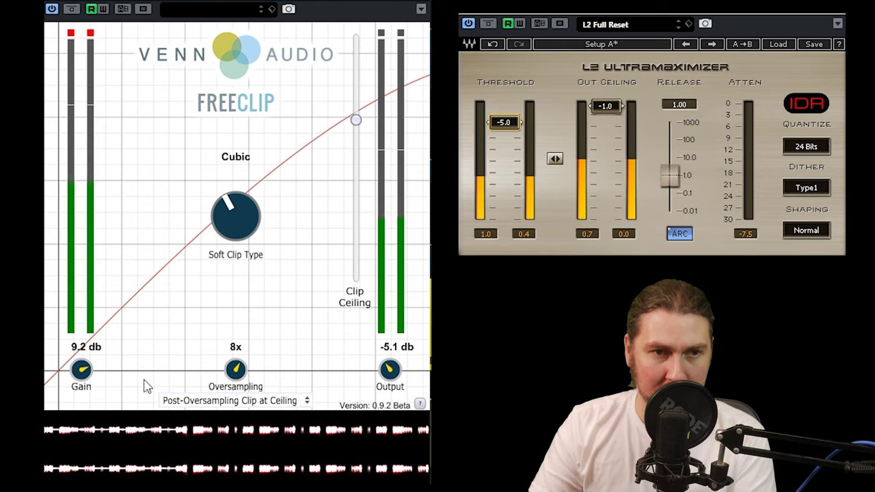
drag(356, 121, 352, 182)
drag(227, 194, 243, 405)
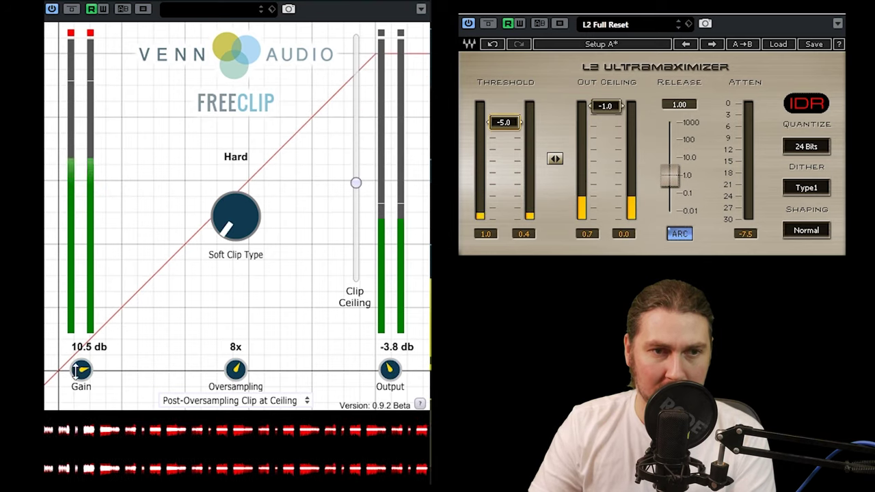
drag(250, 198, 253, 178)
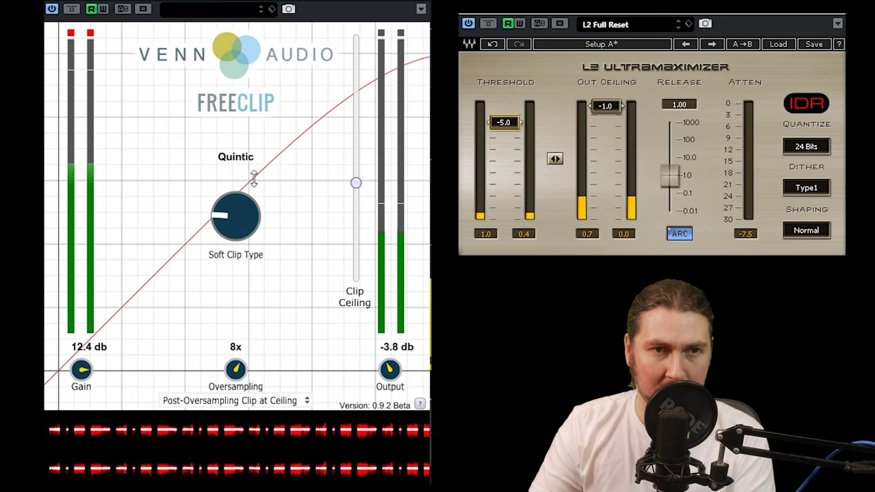
drag(238, 216, 247, 177)
drag(242, 217, 229, 321)
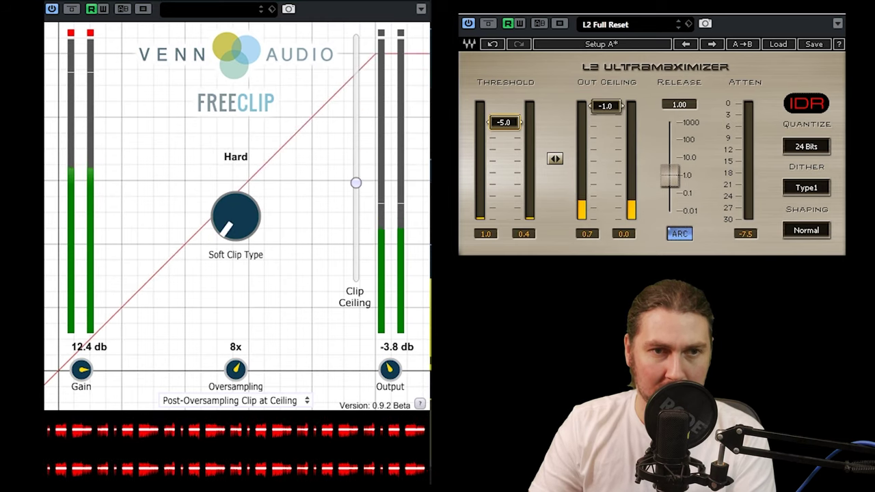
Return to Hard clipping, push gain to 20.0 dB, and lower the clip ceiling partway.
drag(355, 183, 357, 271)
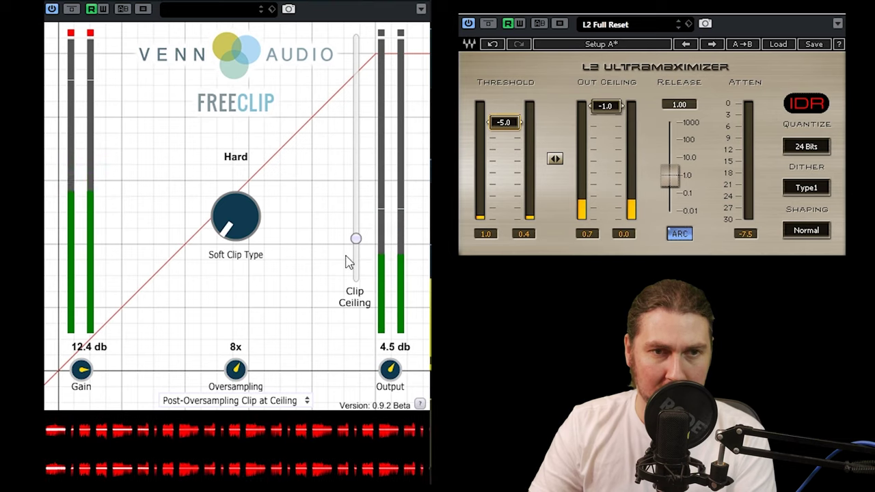
mouse_move(268, 226)
mouse_down()
mouse_move(268, 194)
mouse_move(268, 226)
mouse_up()
drag(355, 237, 358, 207)
drag(80, 369, 100, 297)
drag(355, 207, 357, 226)
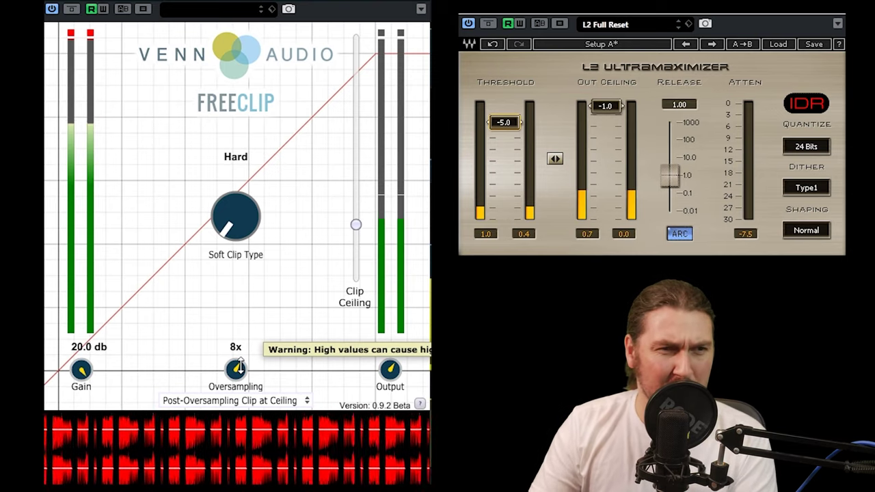
Audition oversampling at 1x and 32x, settle back on 8x, and set the soft clip type to Algebraic.
drag(238, 368, 237, 396)
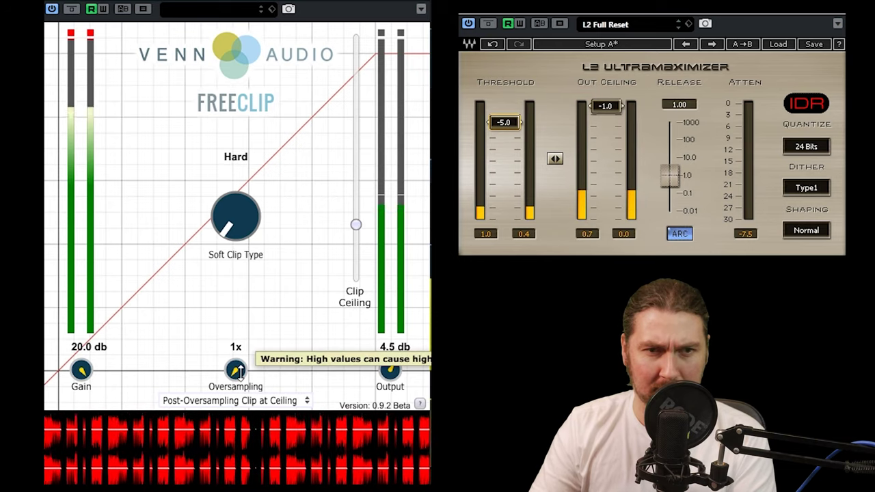
drag(235, 371, 262, 332)
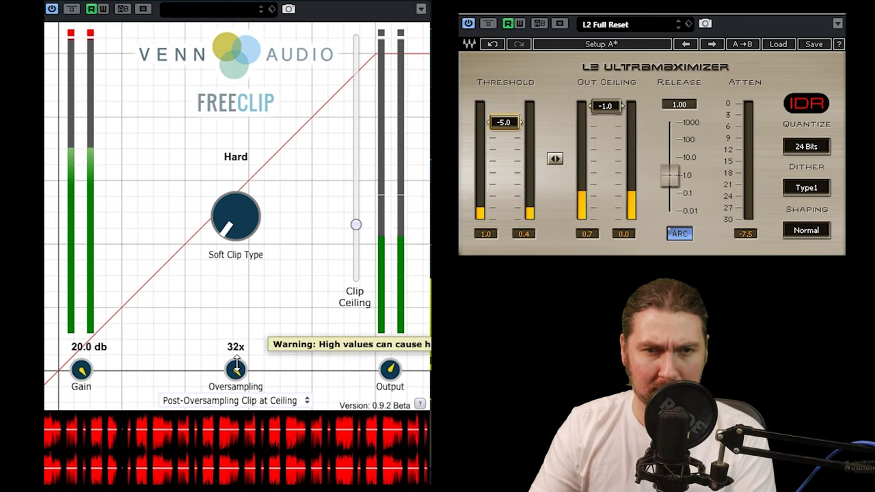
drag(236, 363, 236, 393)
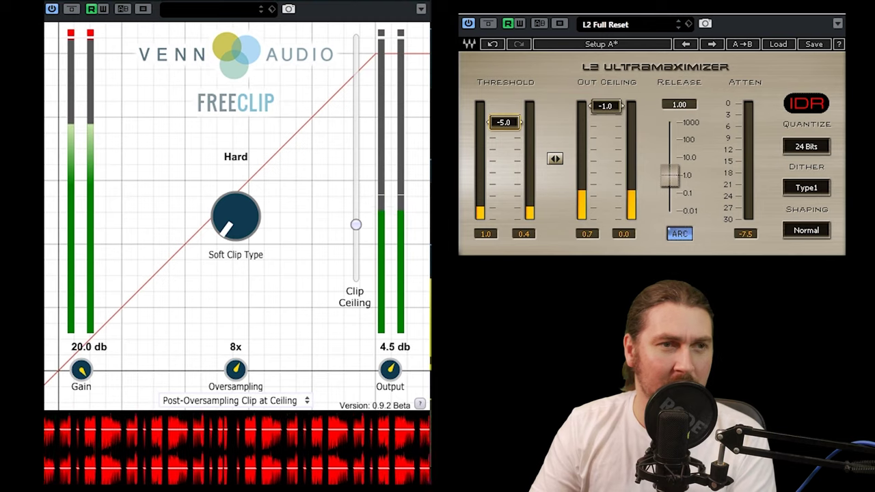
drag(236, 216, 226, 193)
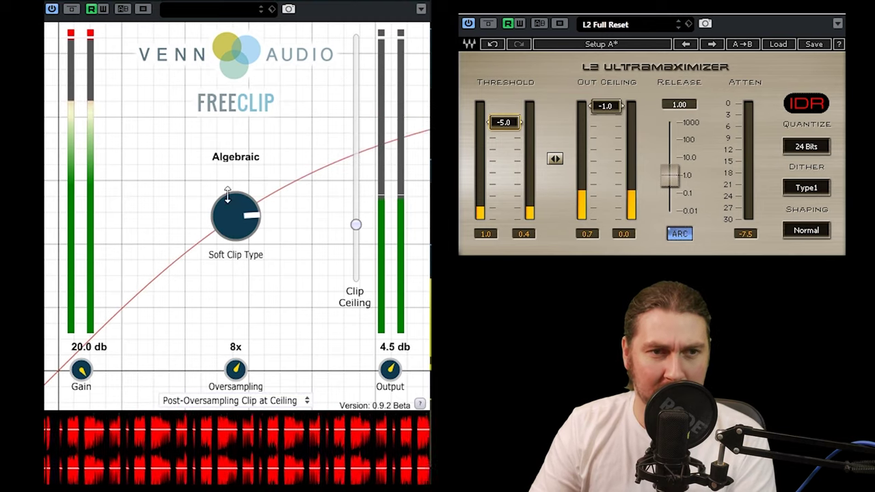
Re-enable the clipper and try gain between about 10 and 20 dB with Hard clipping.
click(71, 11)
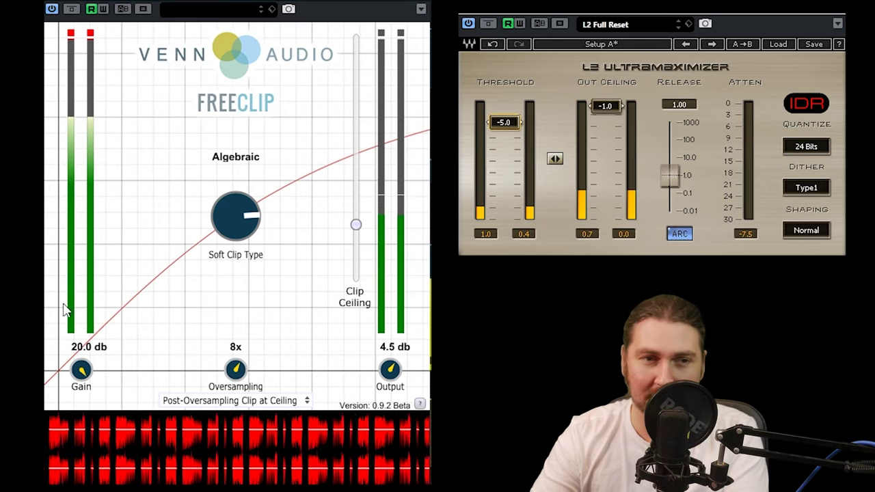
drag(81, 370, 80, 423)
drag(229, 225, 221, 417)
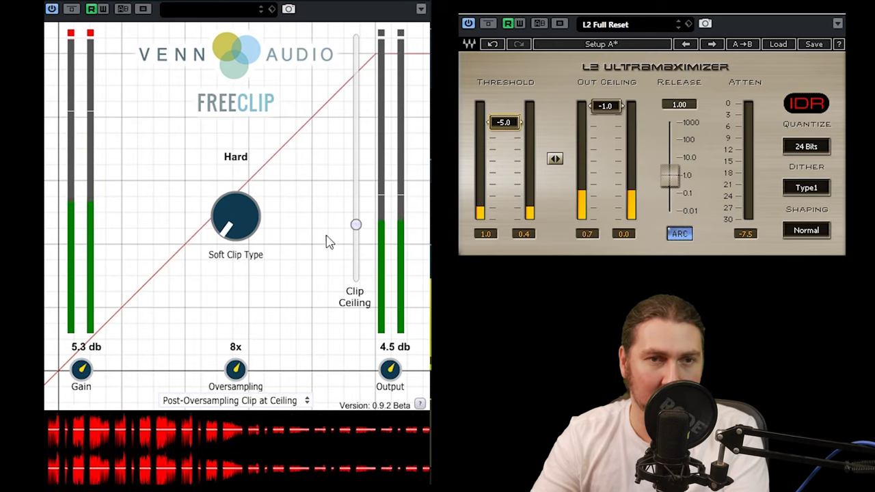
drag(81, 369, 81, 321)
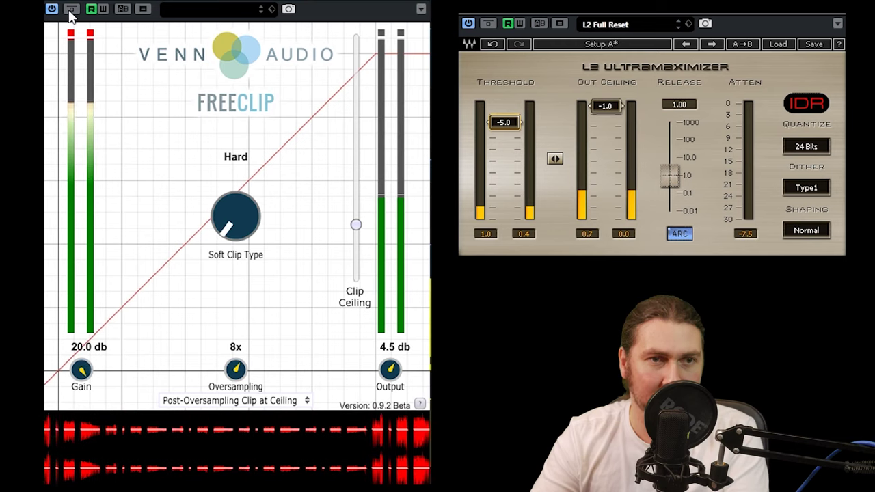
Switch the clip shape to Cubic, raise the clip ceiling near maximum, and reset gain to 0.0 dB.
drag(236, 216, 224, 328)
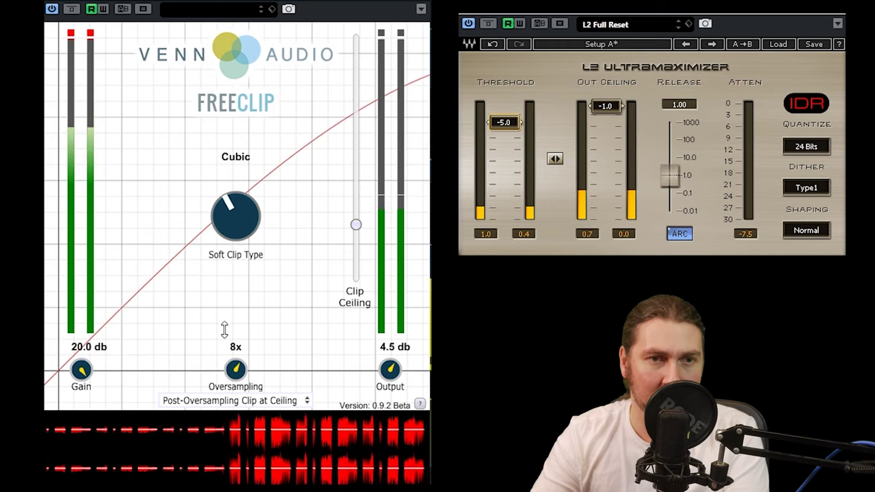
drag(80, 370, 75, 446)
drag(355, 224, 357, 113)
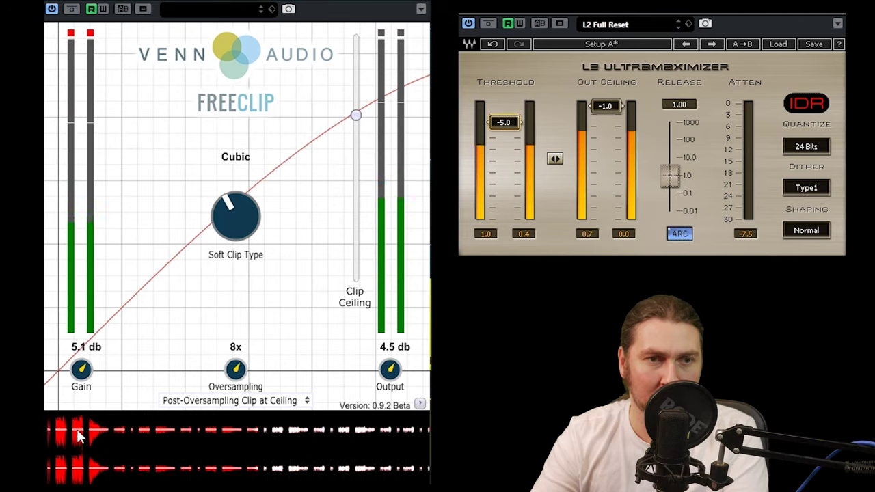
double_click(81, 370)
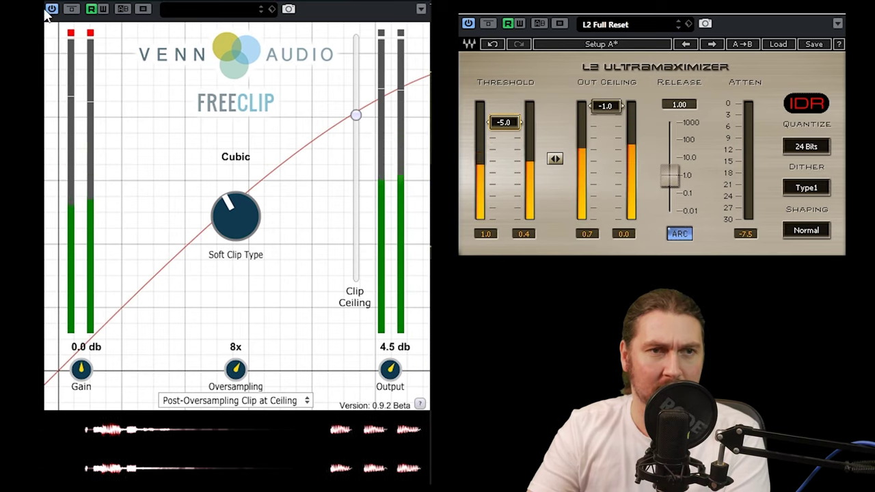
Re-enable the clipper, try Hard and Hyperbolic Tan shapes, and lower the clip ceiling to -16.0 dB.
click(71, 12)
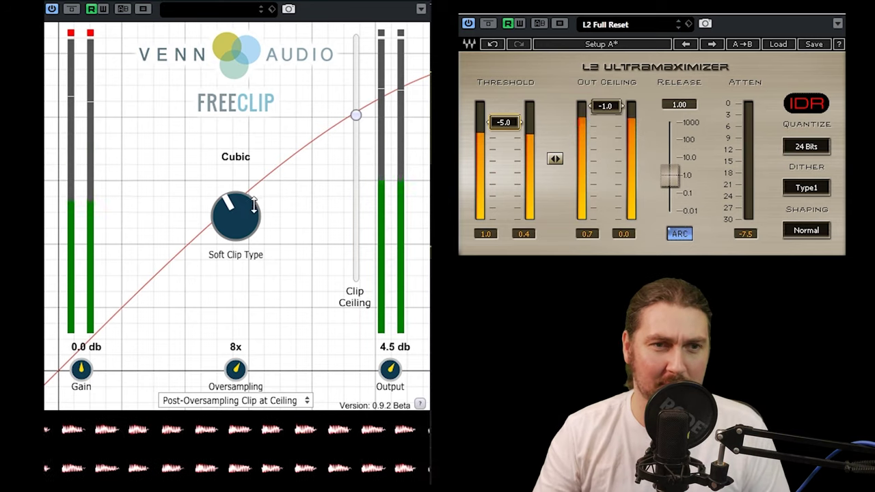
drag(235, 216, 235, 246)
drag(354, 116, 356, 144)
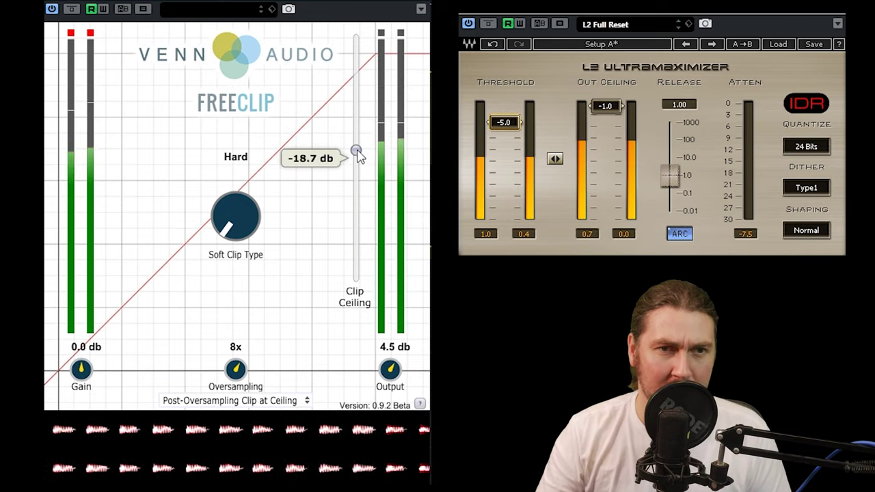
double_click(356, 160)
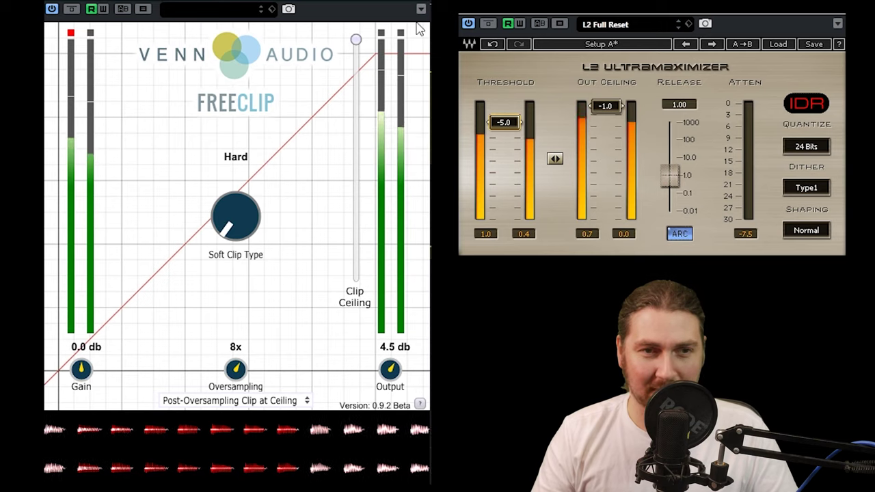
drag(354, 42, 349, 140)
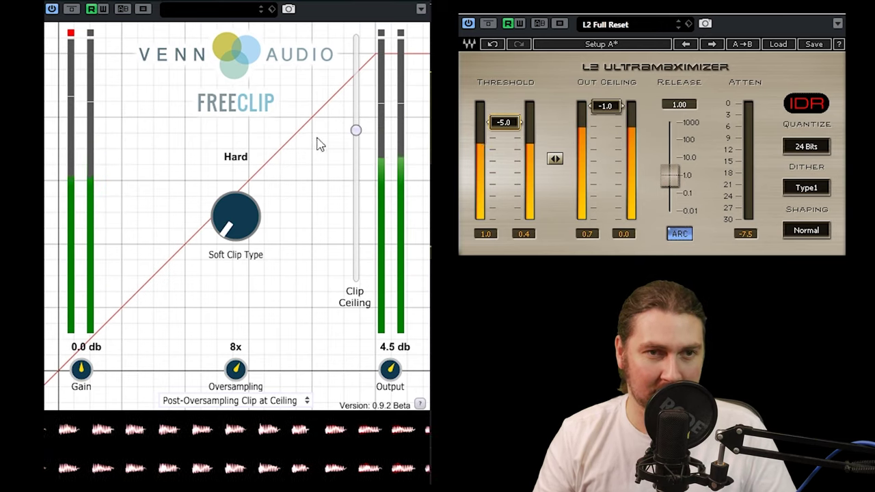
drag(236, 222, 253, 106)
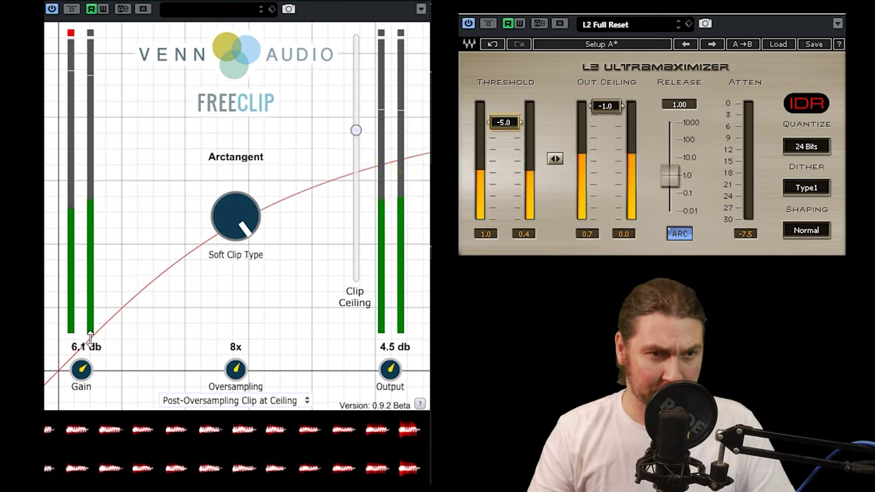
Switch to Cubic clipping with gain at 4.8 dB, then bypass to hear the dry sound.
drag(92, 328, 93, 282)
drag(238, 218, 211, 338)
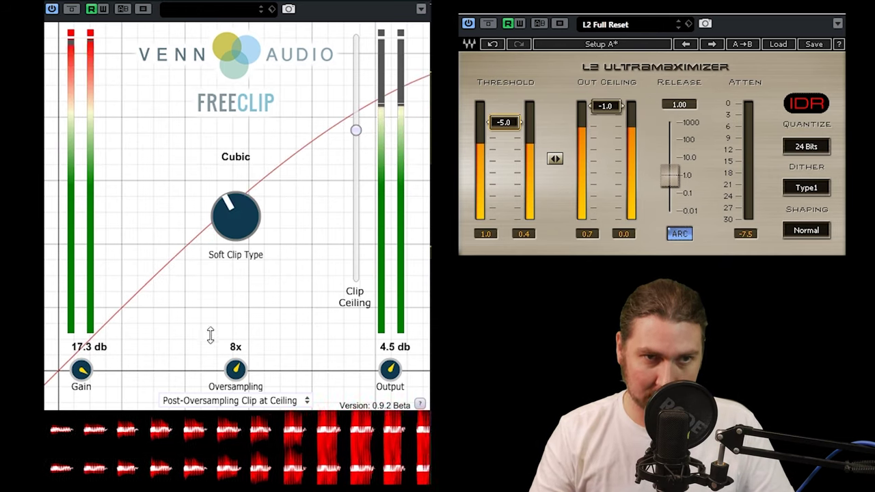
drag(80, 369, 75, 414)
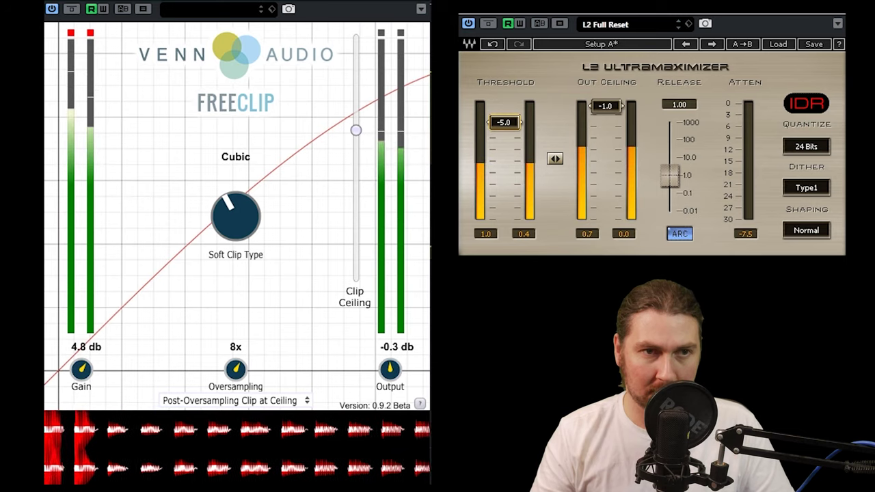
click(71, 9)
Raise the clip ceiling slightly and A/B the Hyperbolic Tan shape against the bypassed sound.
click(74, 11)
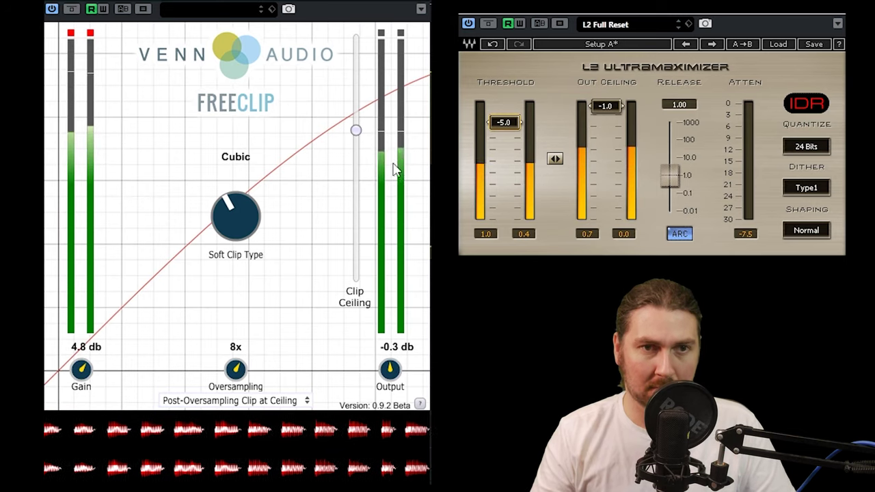
drag(355, 130, 355, 102)
drag(248, 202, 259, 170)
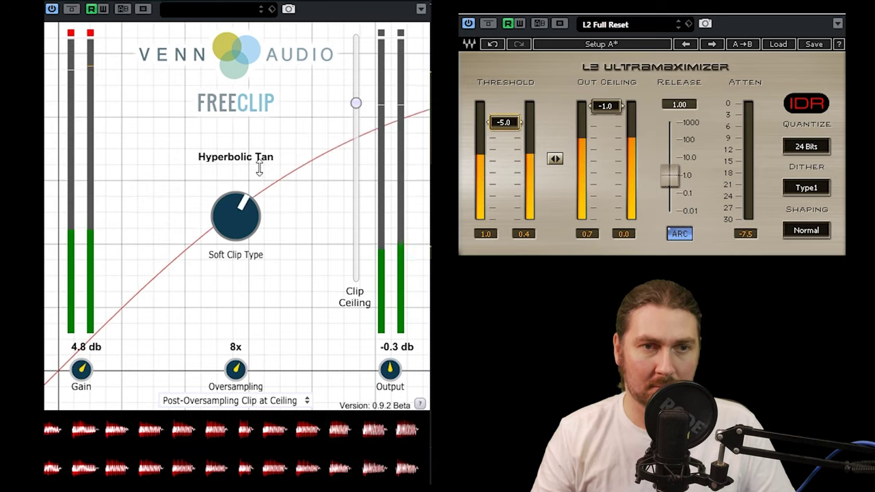
click(71, 9)
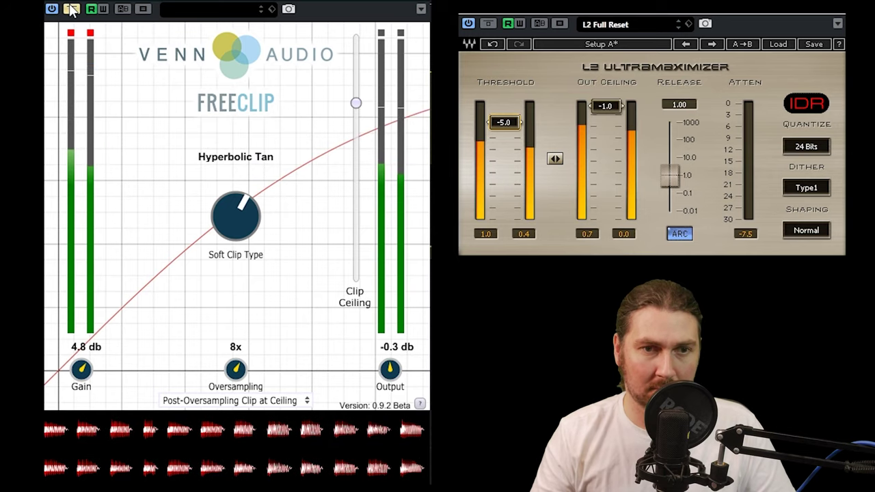
click(71, 9)
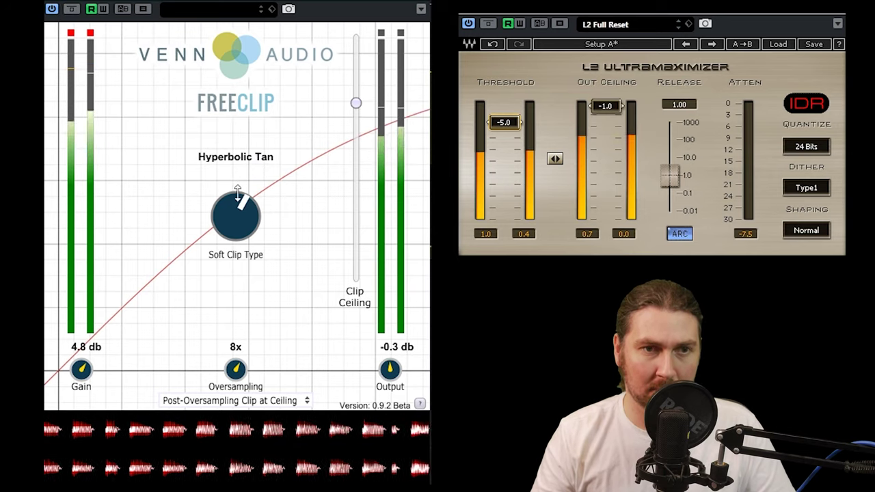
A/B the Algebraic and Quintic shapes against bypass, then reset gain to 0.0 dB.
drag(238, 189, 234, 307)
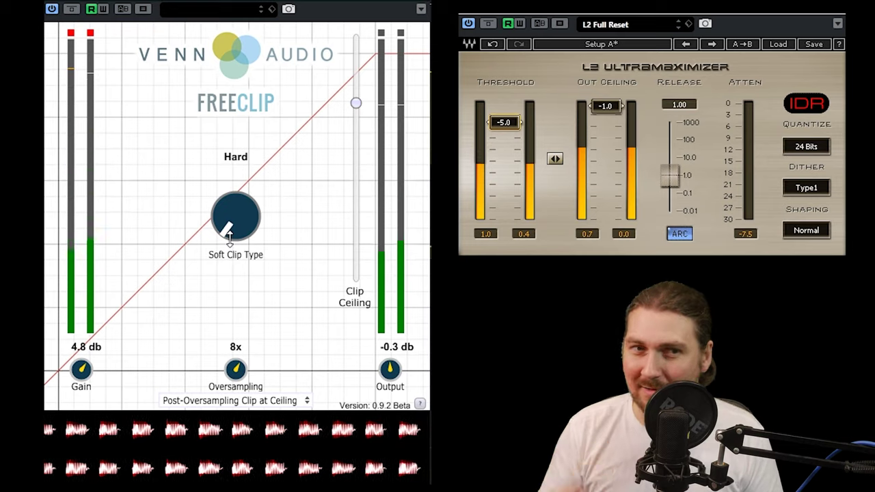
drag(230, 230, 226, 166)
click(71, 8)
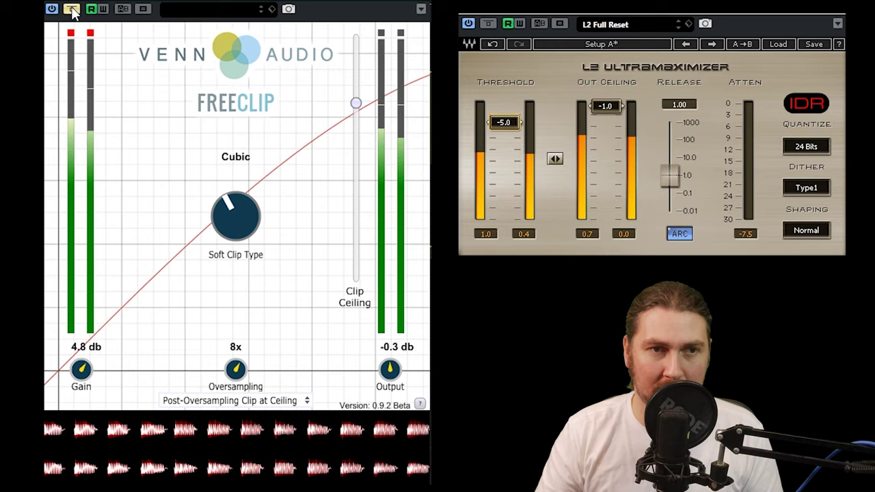
click(72, 9)
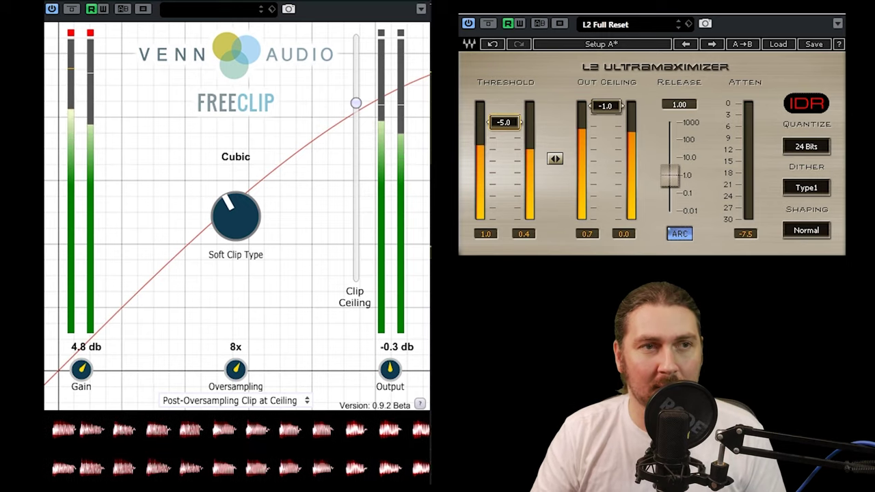
double_click(81, 369)
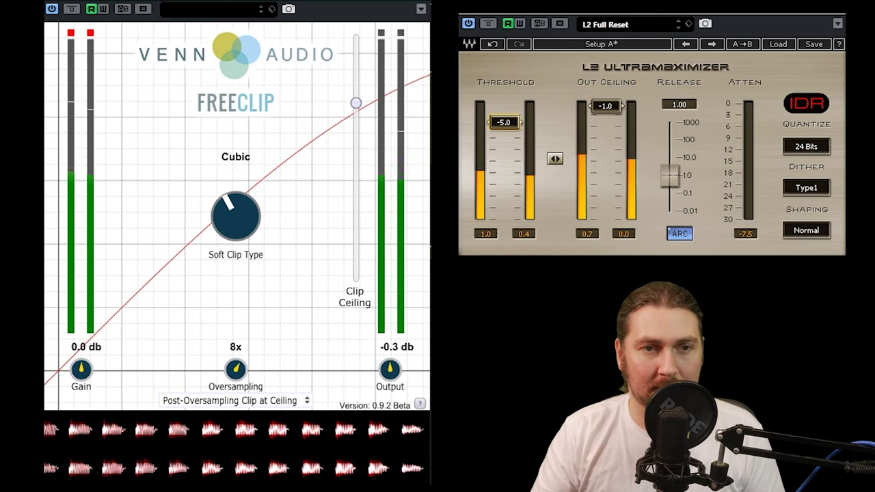
Stop host playback with Space so FreeClip's meters and waveform go silent.
key(space)
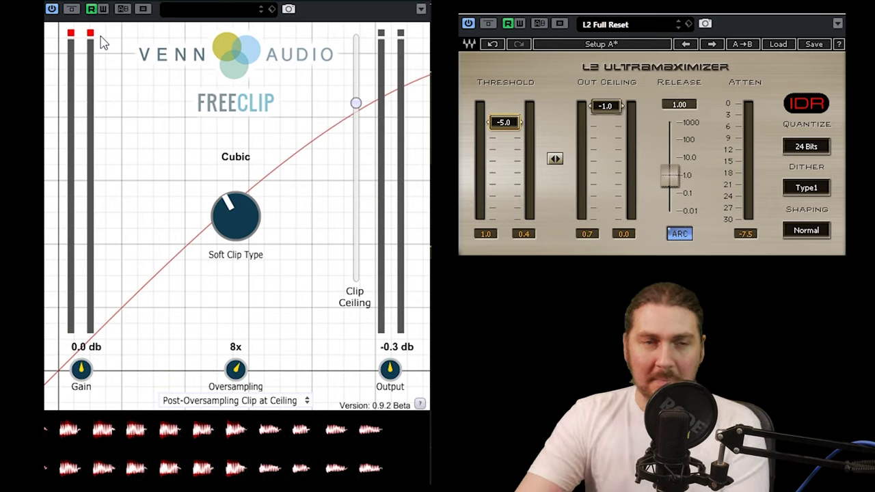